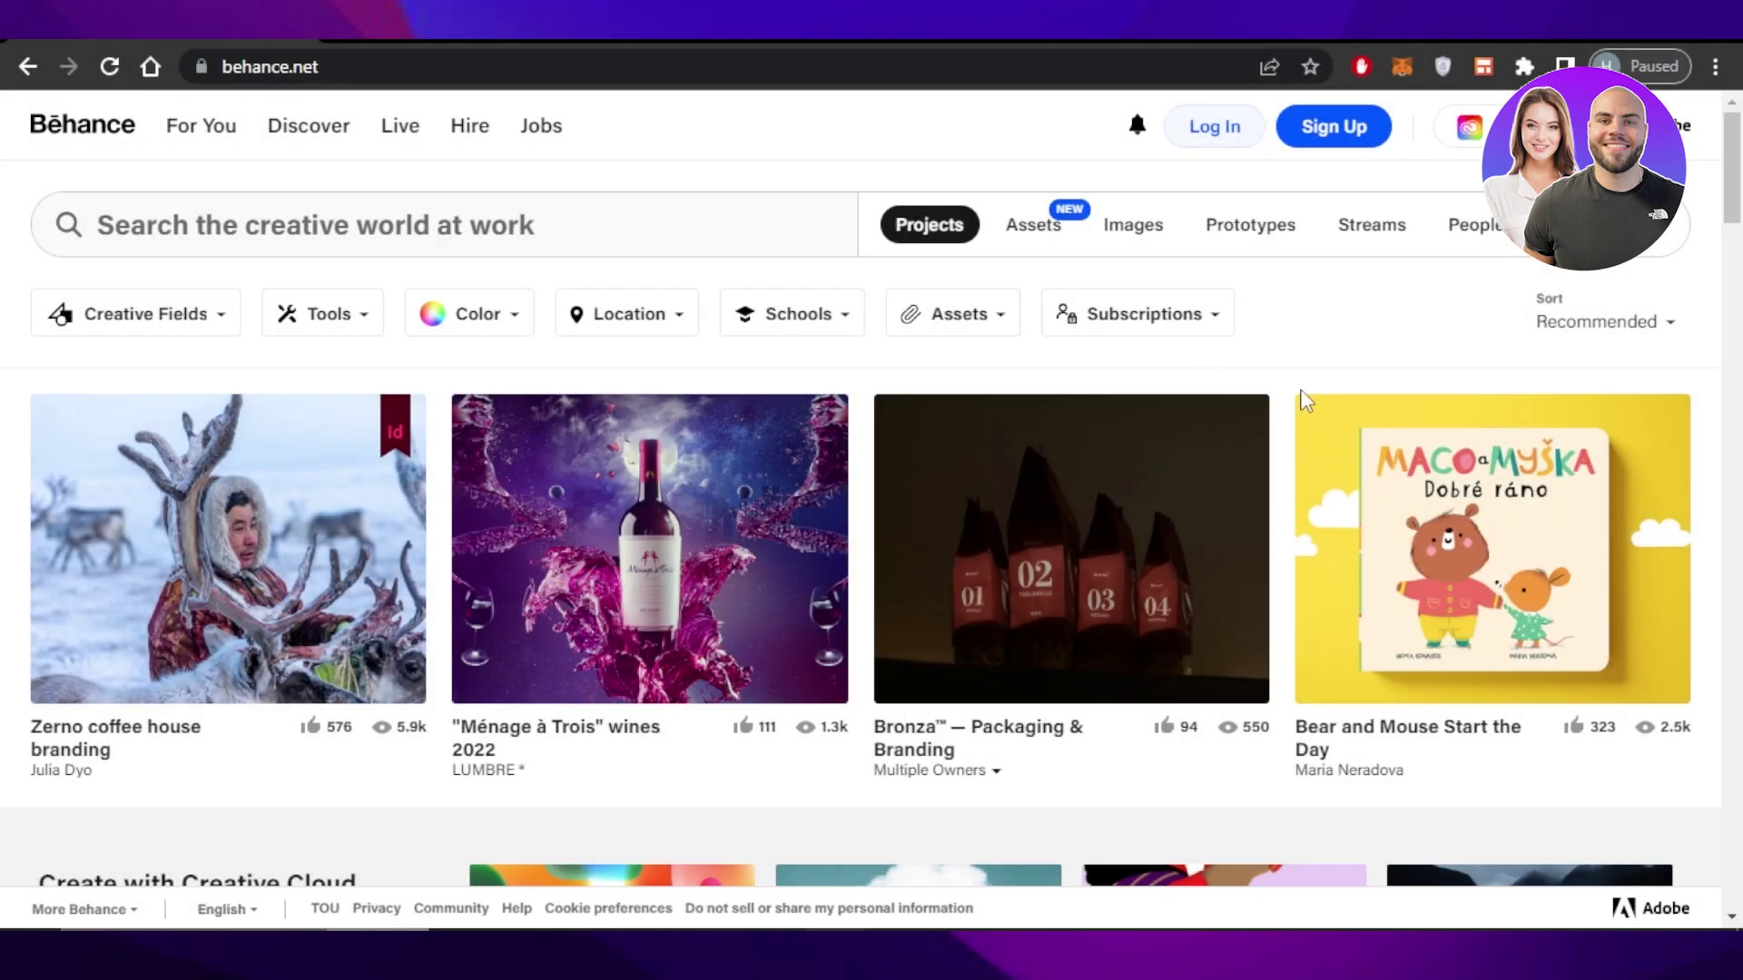
Browse the recommended projects in the public gallery and view the list of available creative fields
{"action": "mouse_move", "coordinate": [1739, 150]}
{"action": "left_mouse_down"}
{"action": "mouse_move", "coordinate": [1739, 495]}
{"action": "mouse_move", "coordinate": [1739, 131]}
{"action": "left_mouse_up"}
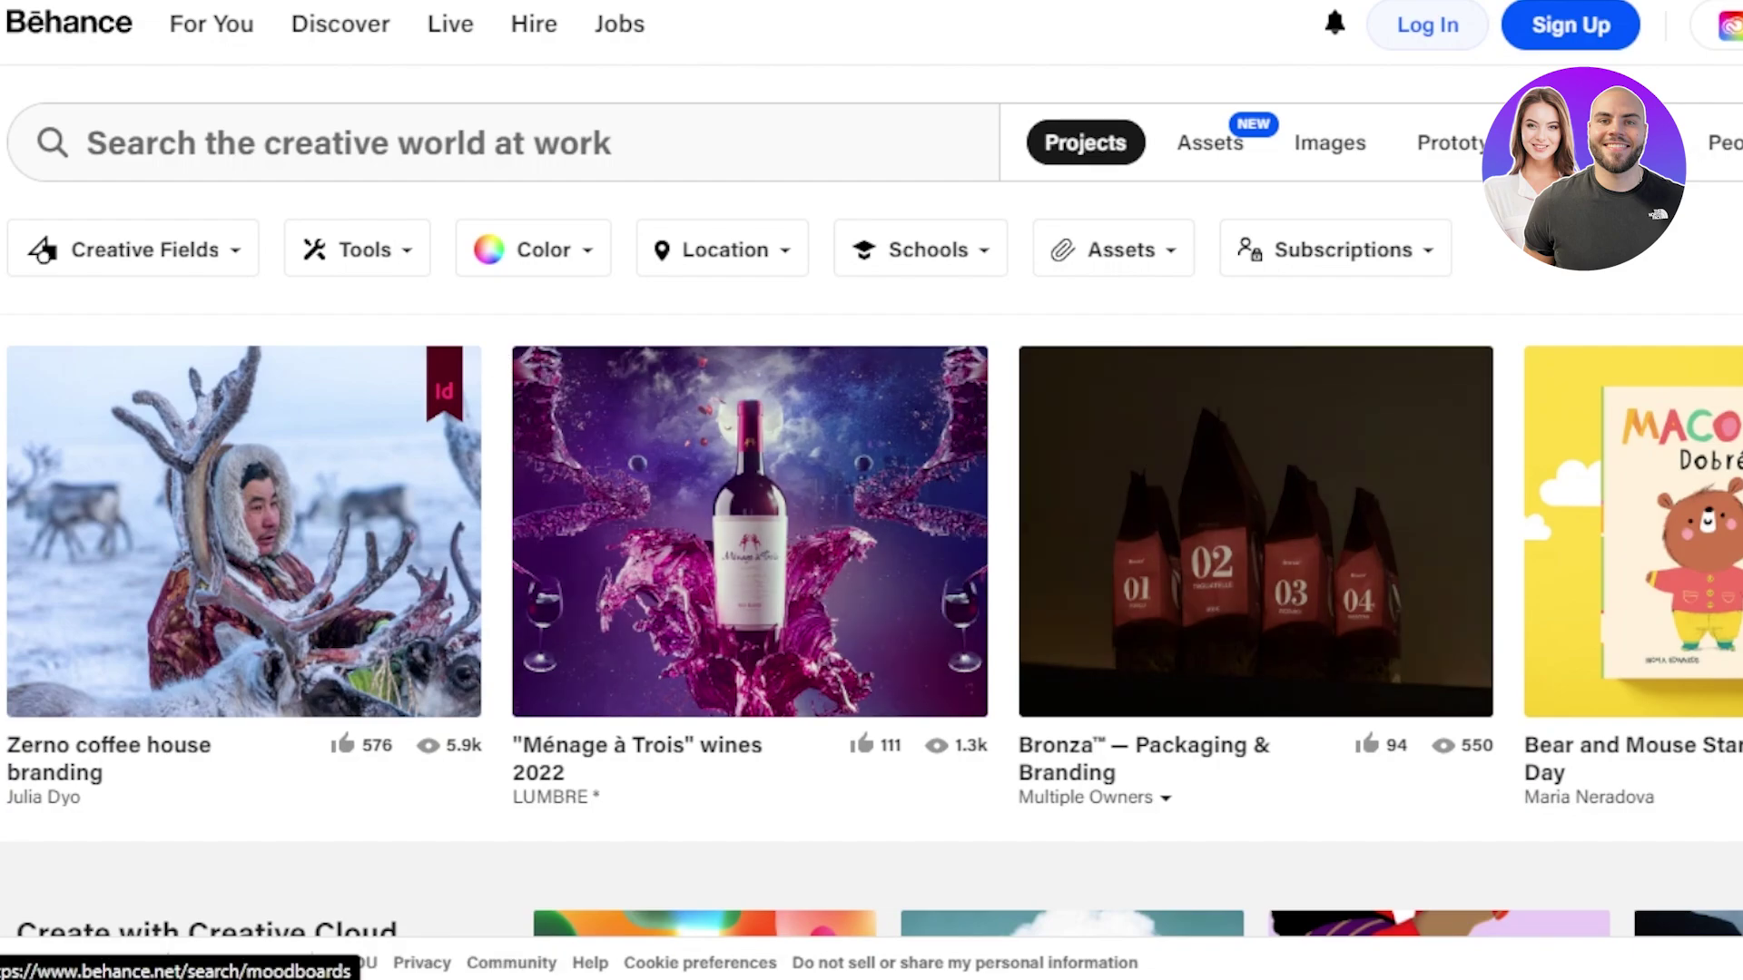
{"action": "scroll", "coordinate": [871, 627], "scroll_direction": "down", "scroll_amount": 10}
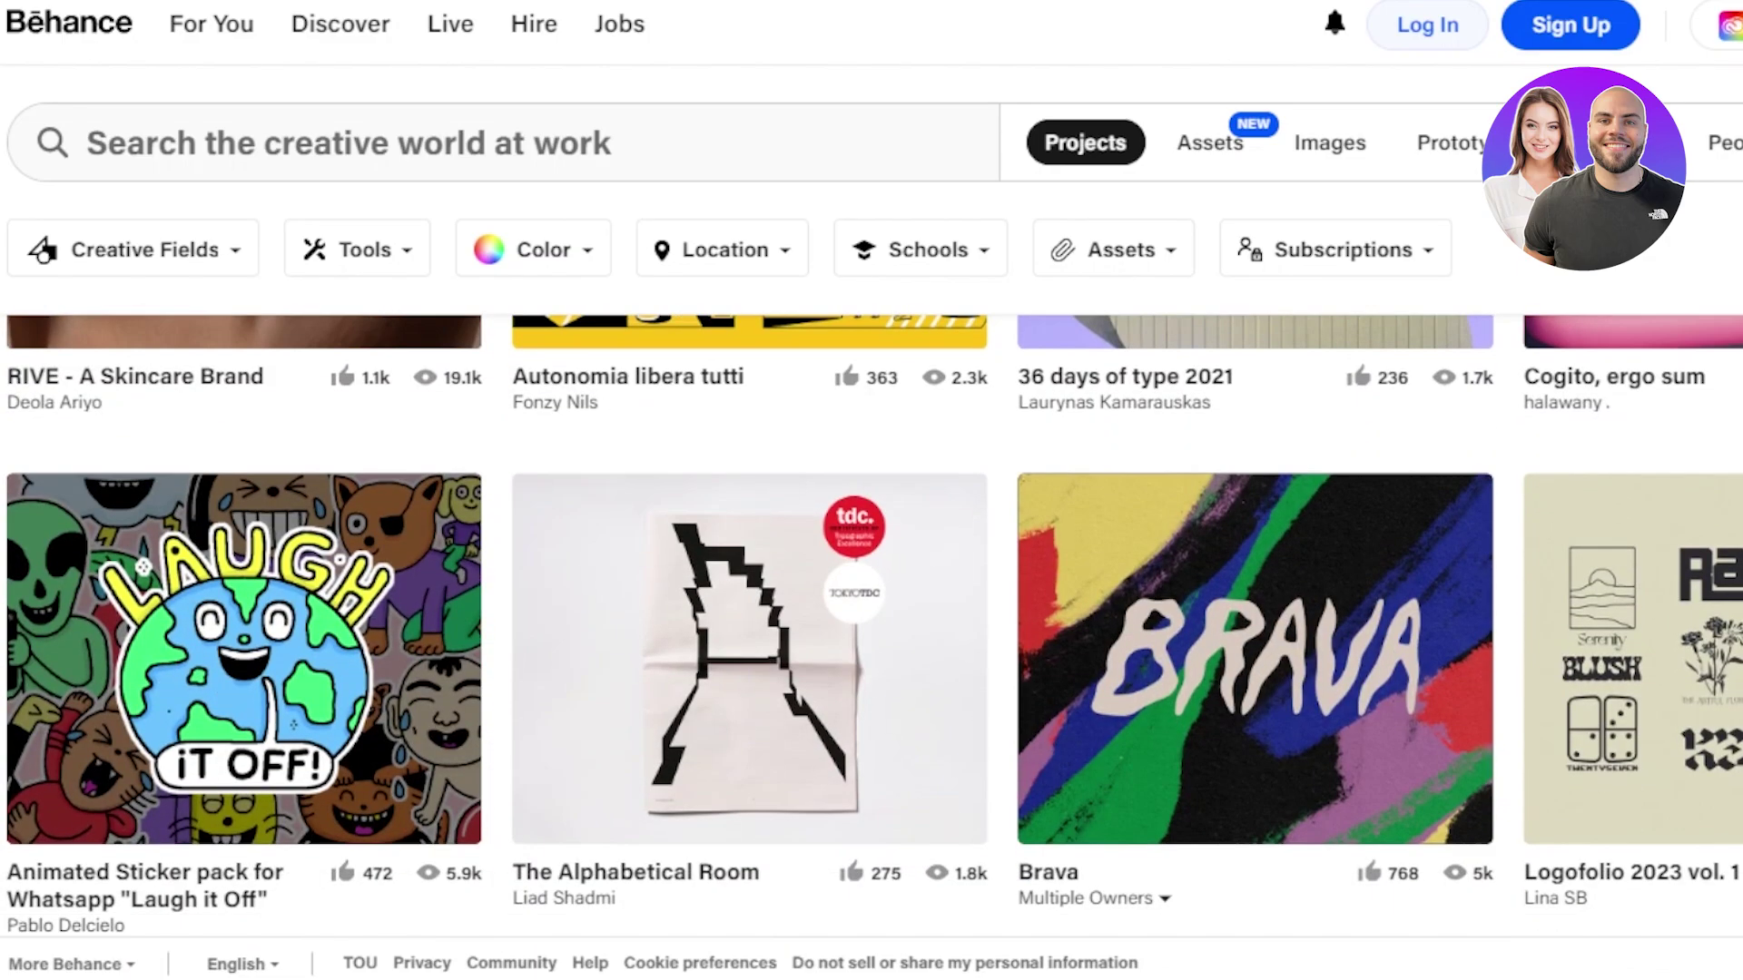
{"action": "scroll", "coordinate": [871, 626], "scroll_direction": "down", "scroll_amount": 15}
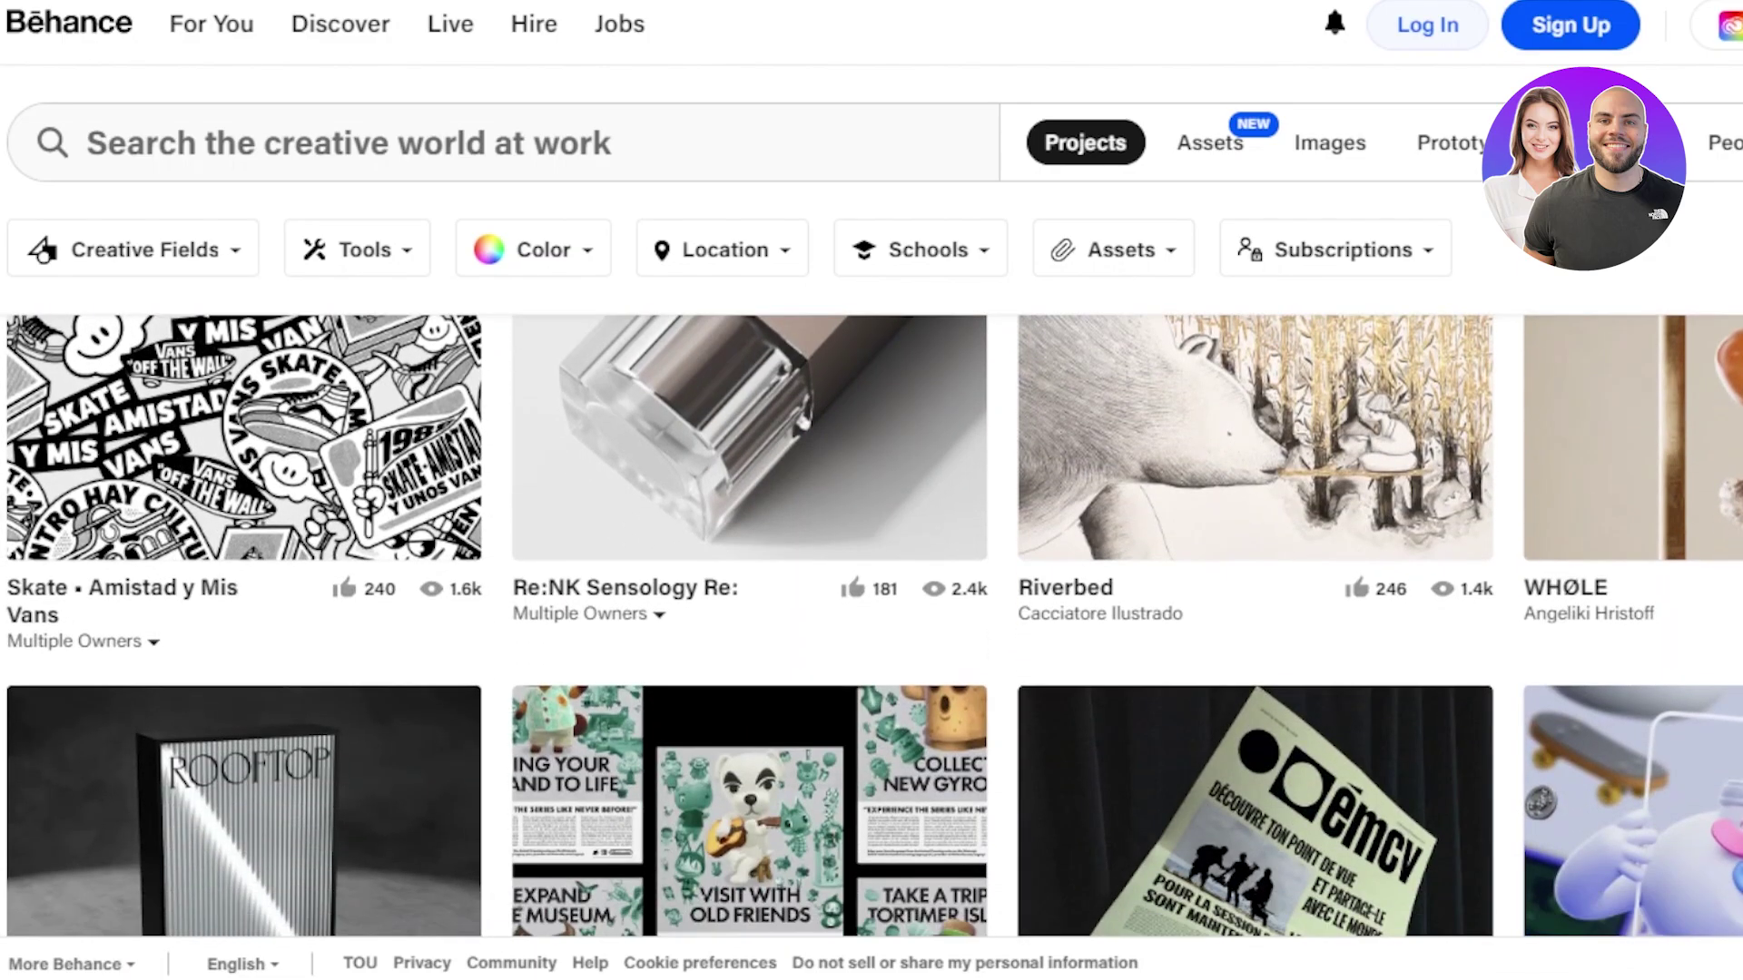
{"action": "scroll", "coordinate": [988, 482], "scroll_direction": "down", "scroll_amount": 5}
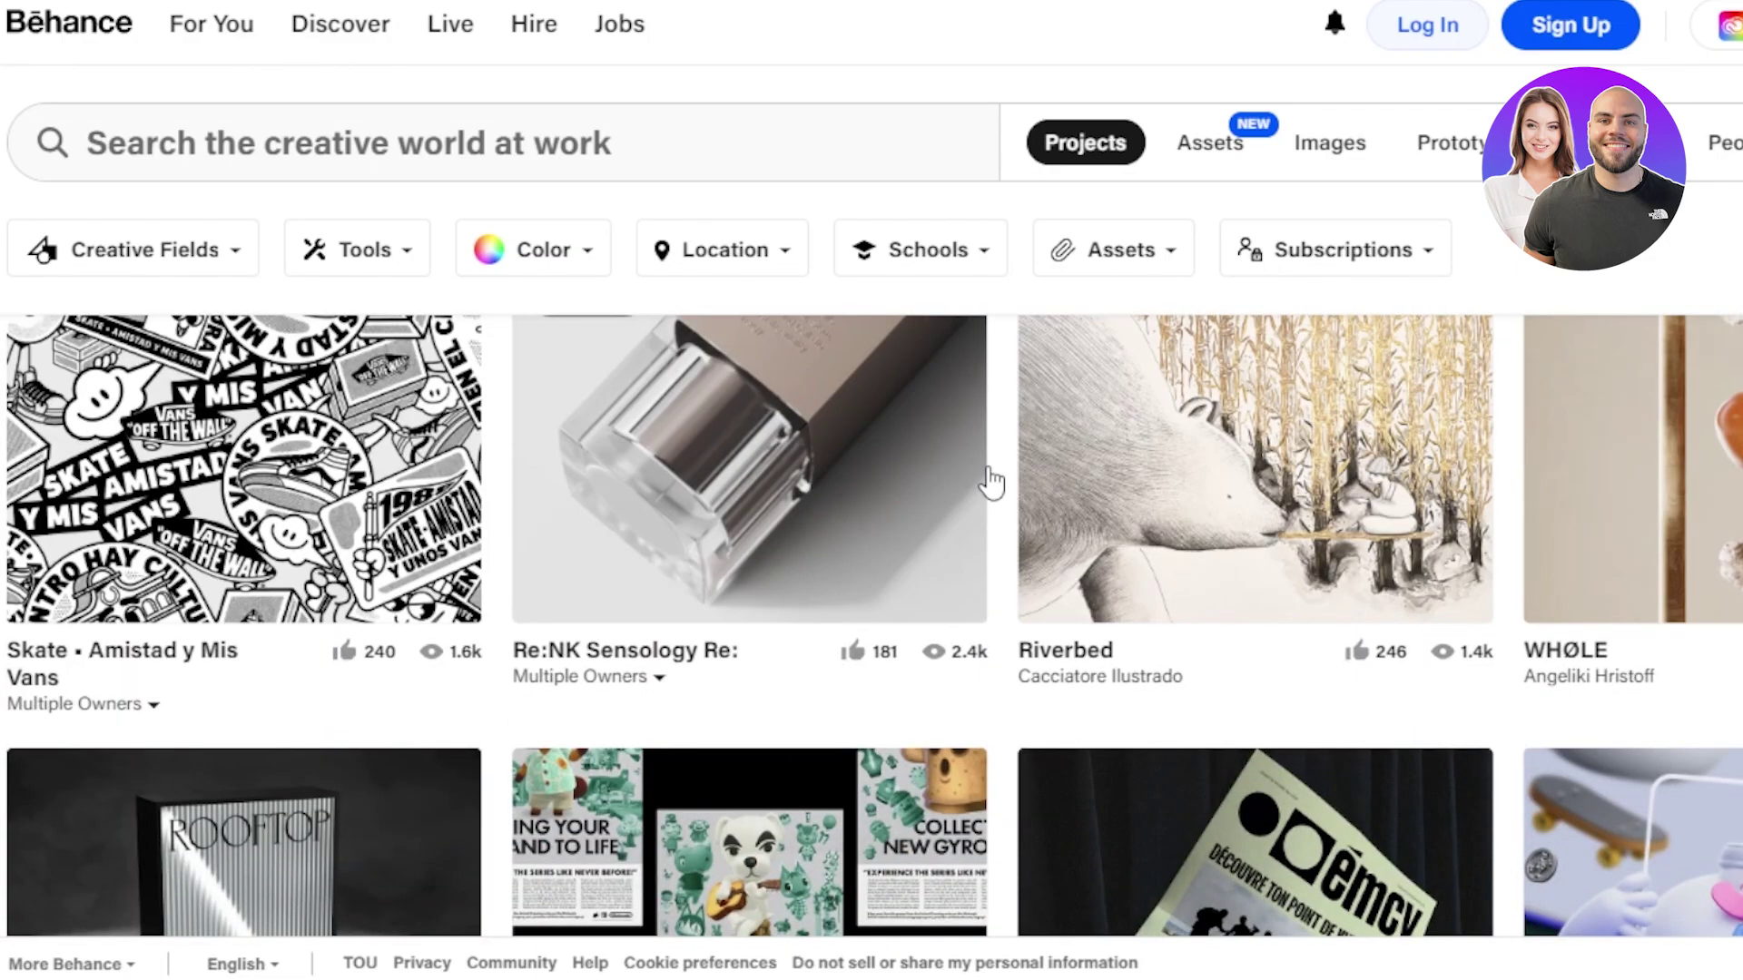
{"action": "left_click", "coordinate": [236, 264]}
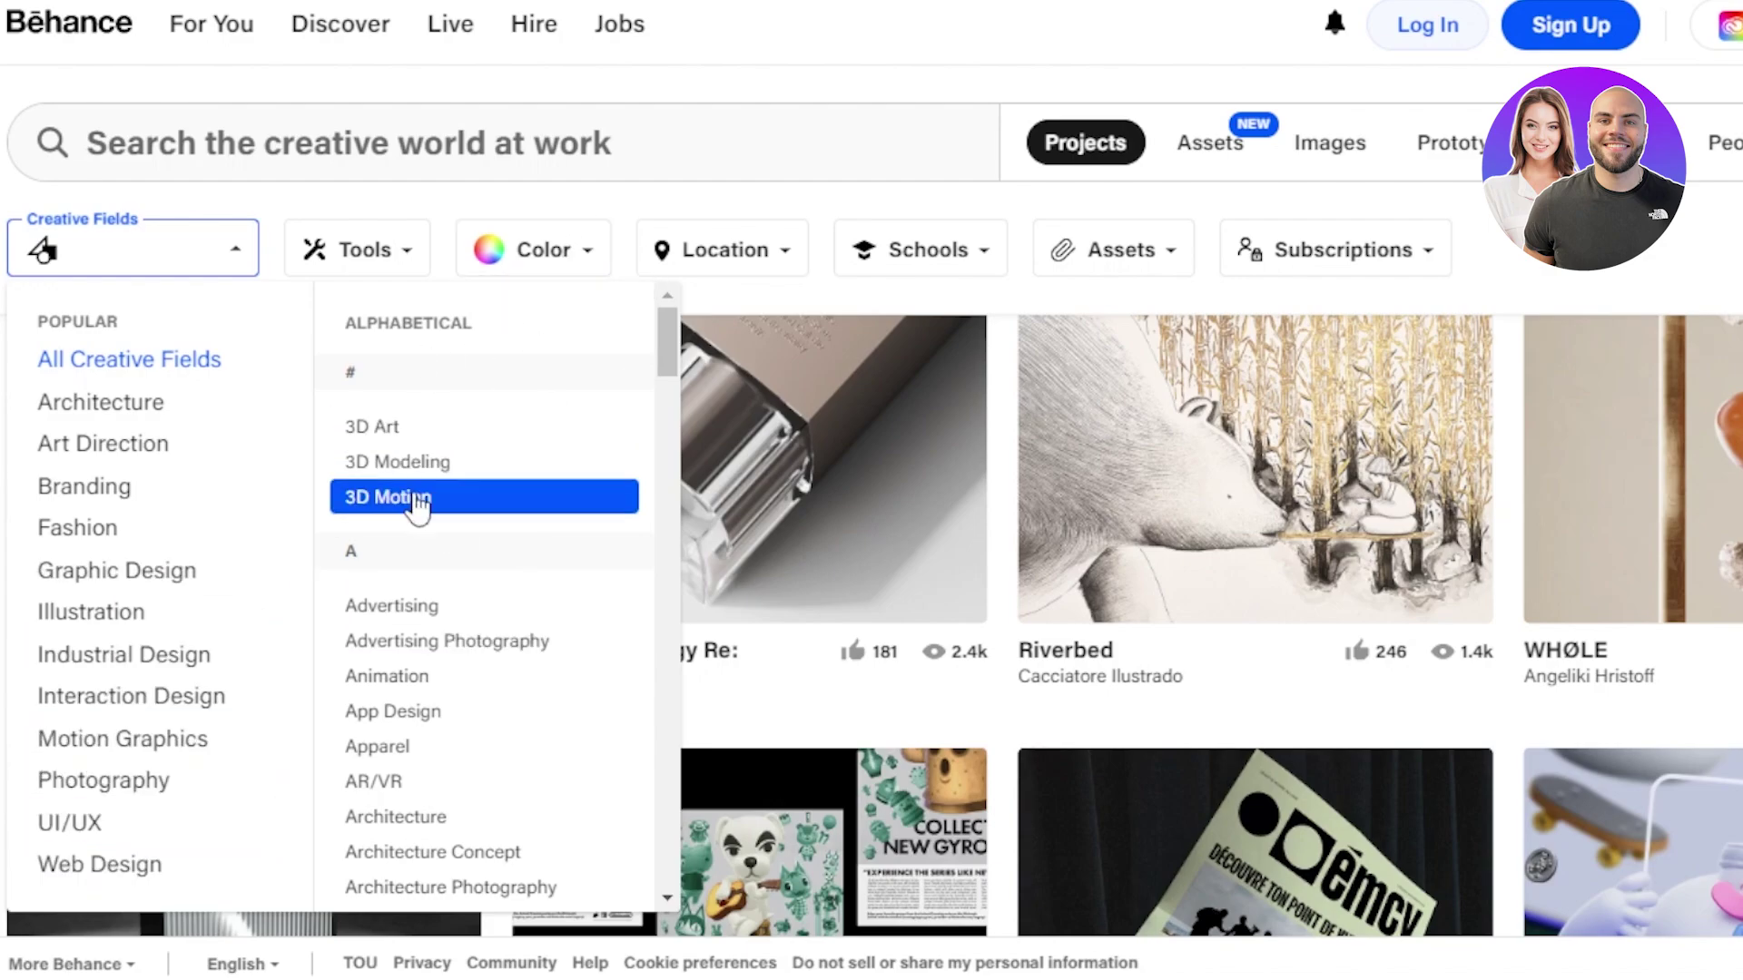
{"action": "left_click", "coordinate": [924, 54]}
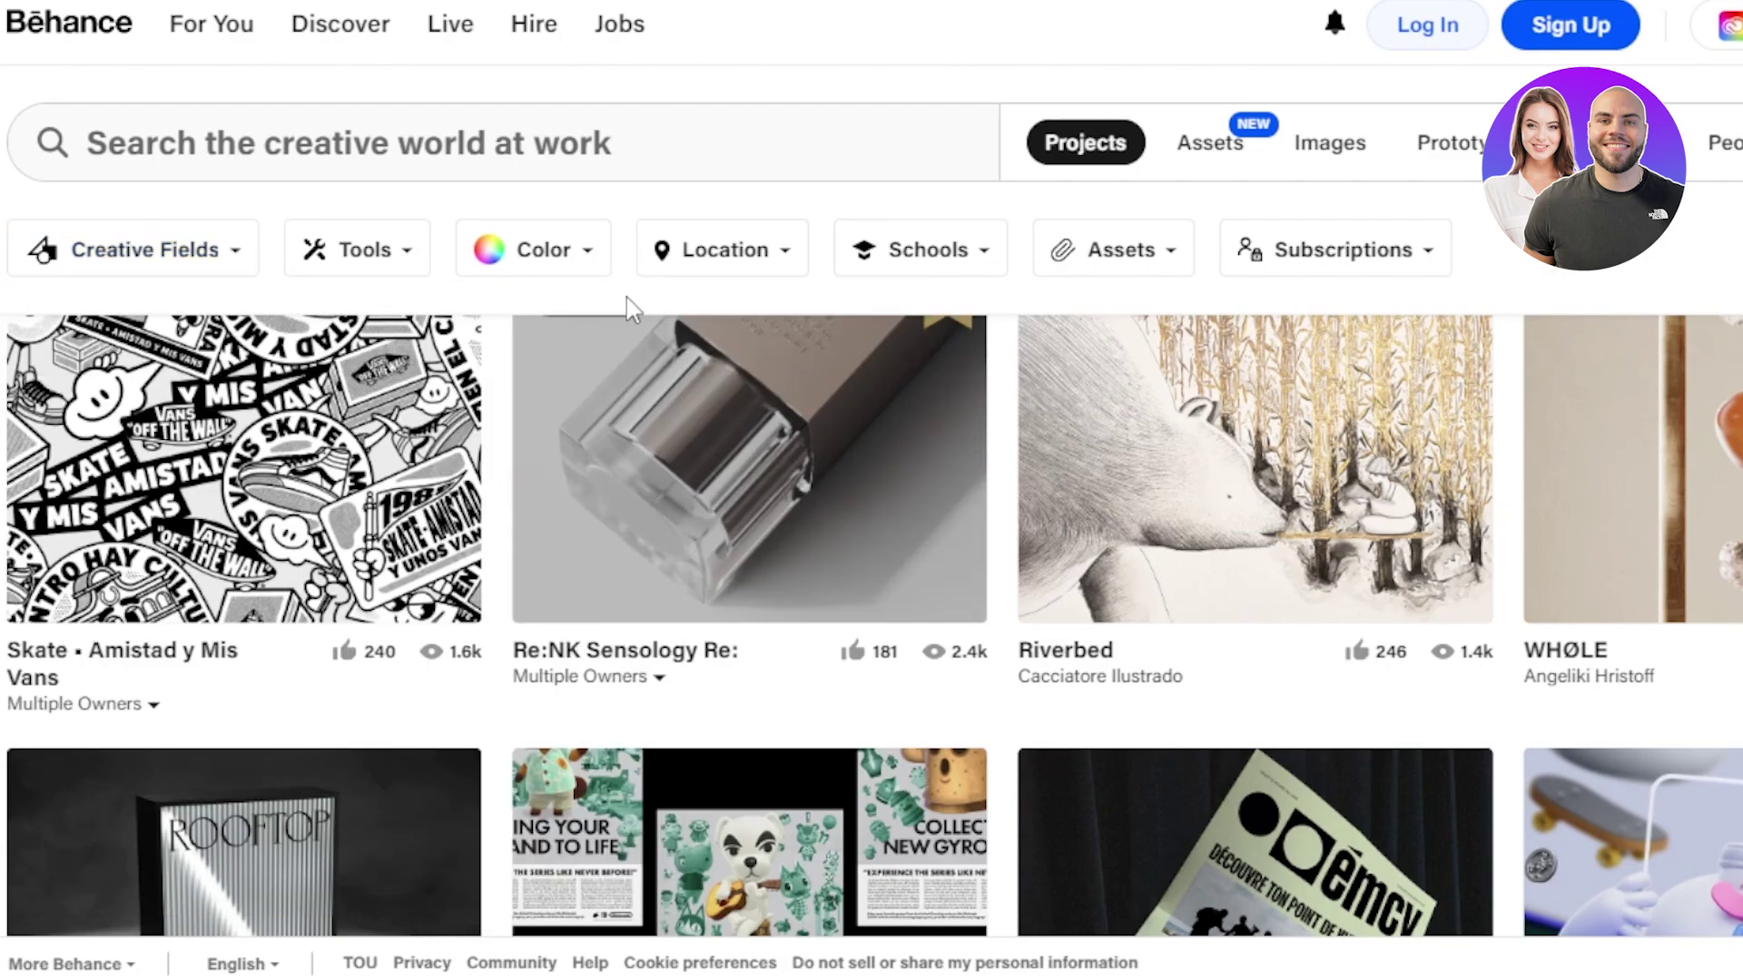
Open the account sign-up and look through the recommended projects in the For You feed
{"action": "left_click", "coordinate": [1533, 45]}
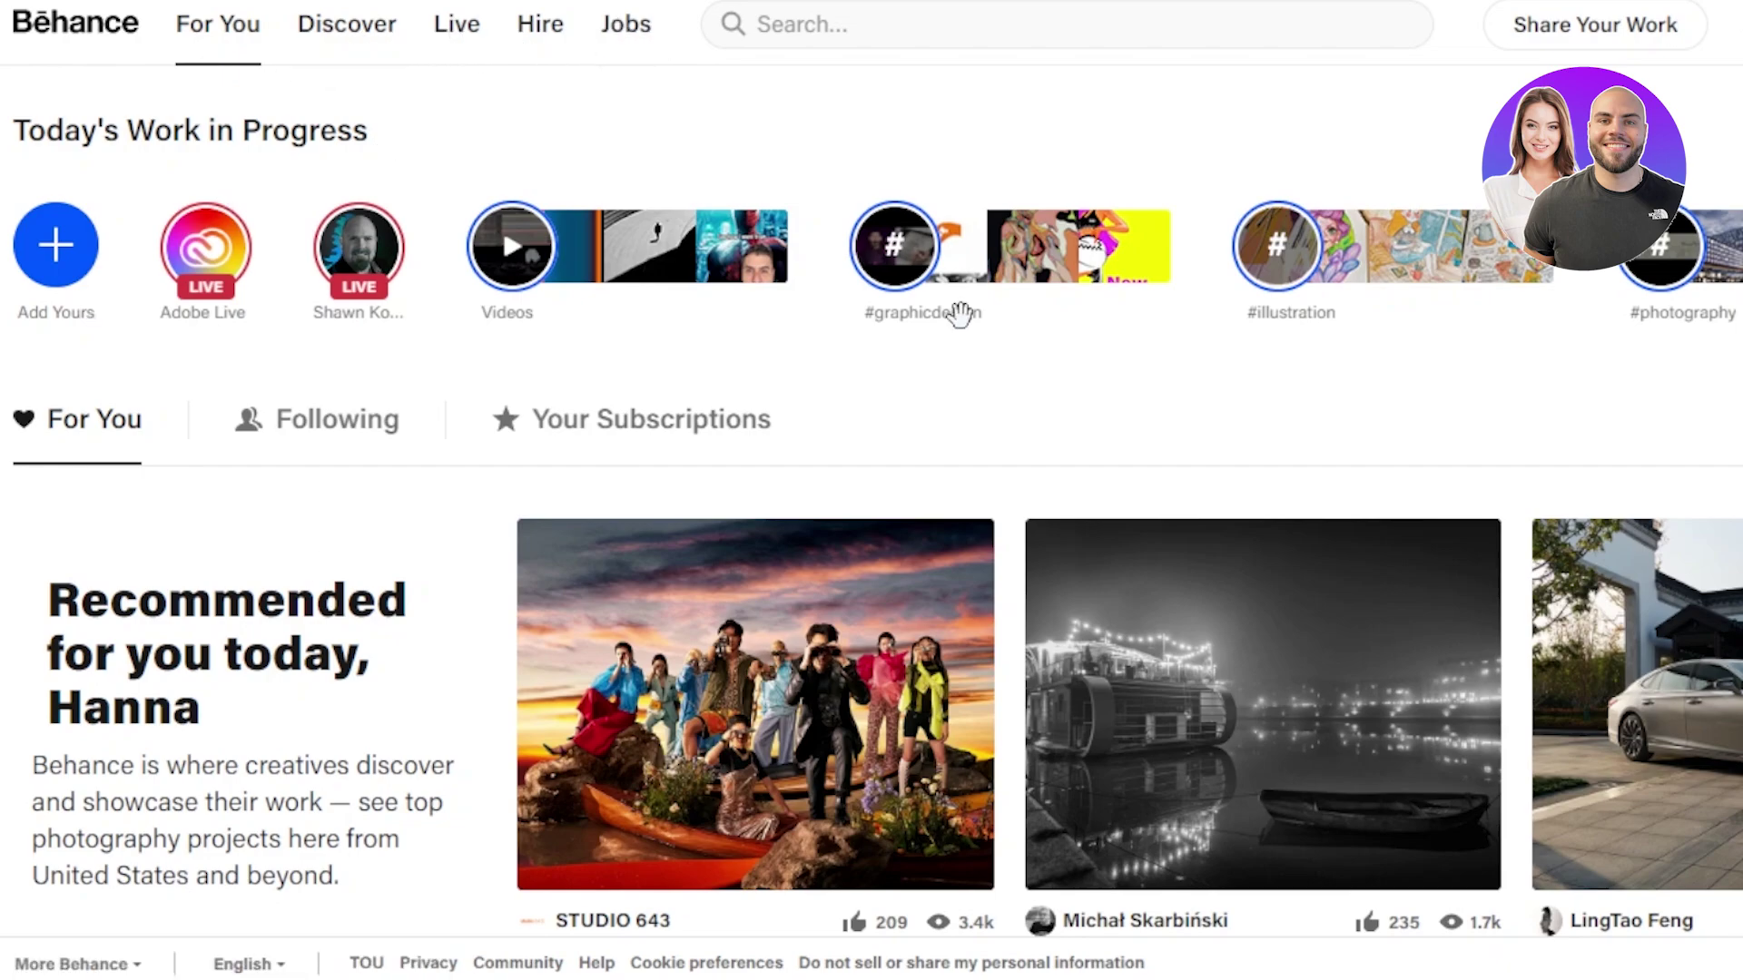
{"action": "scroll", "coordinate": [872, 544], "scroll_direction": "down", "scroll_amount": 12}
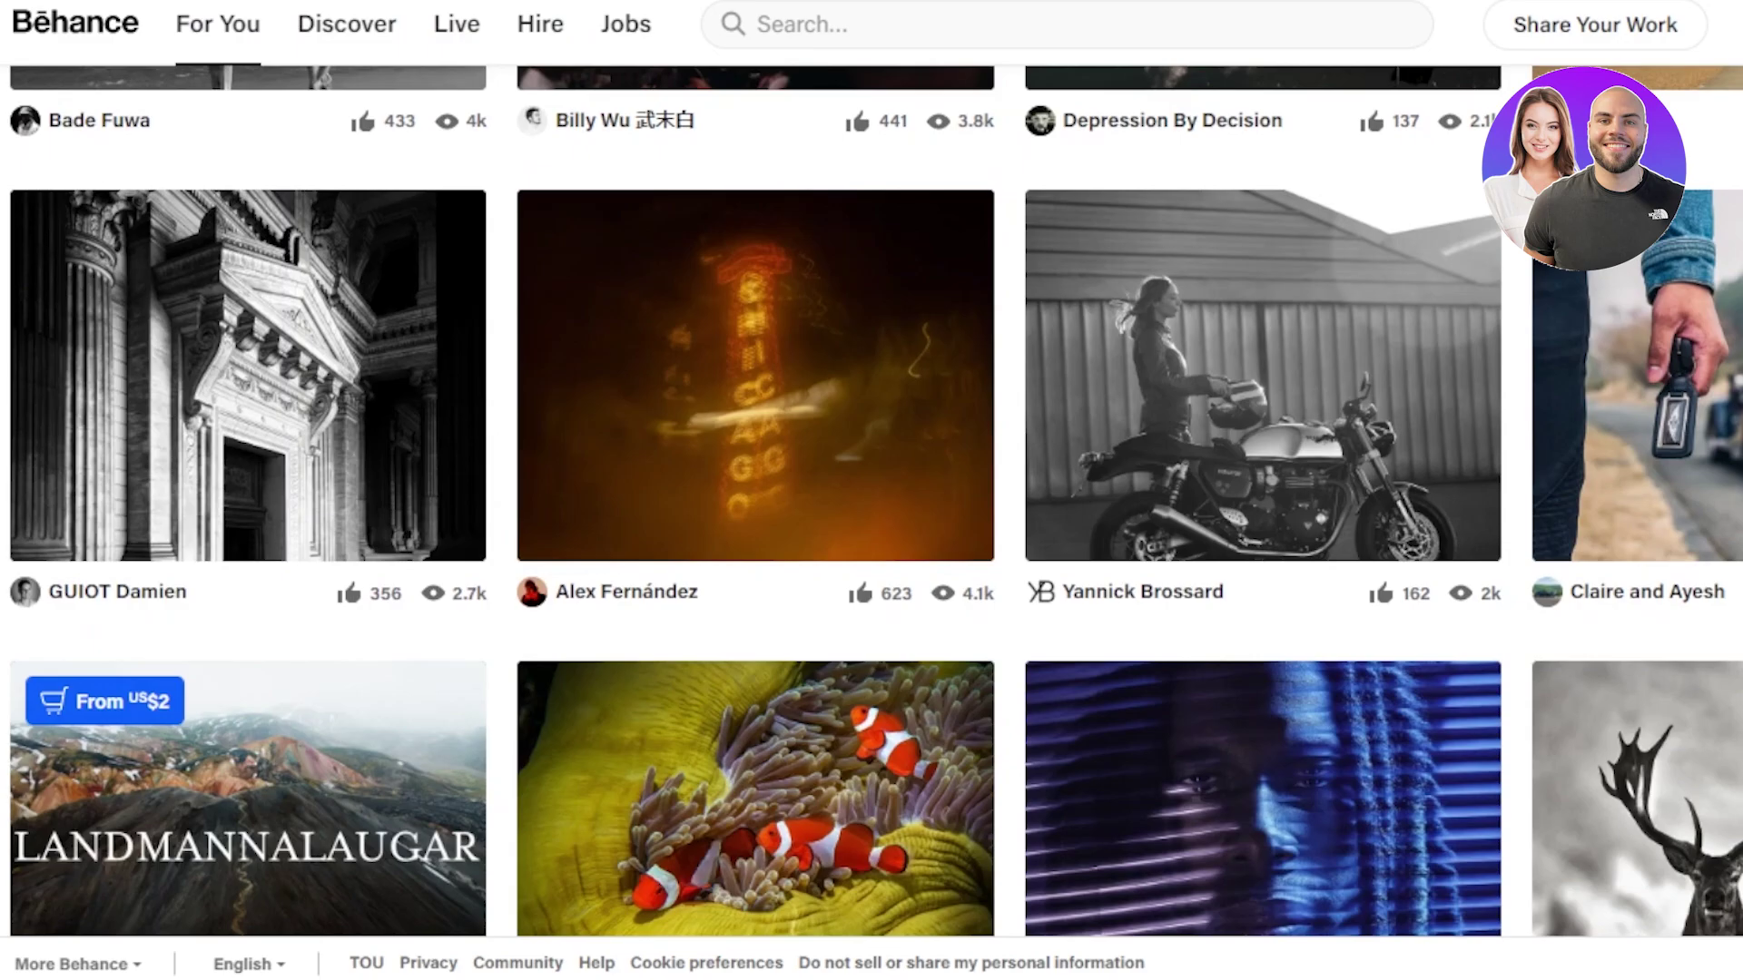
{"action": "scroll", "coordinate": [871, 500], "scroll_direction": "down", "scroll_amount": 15}
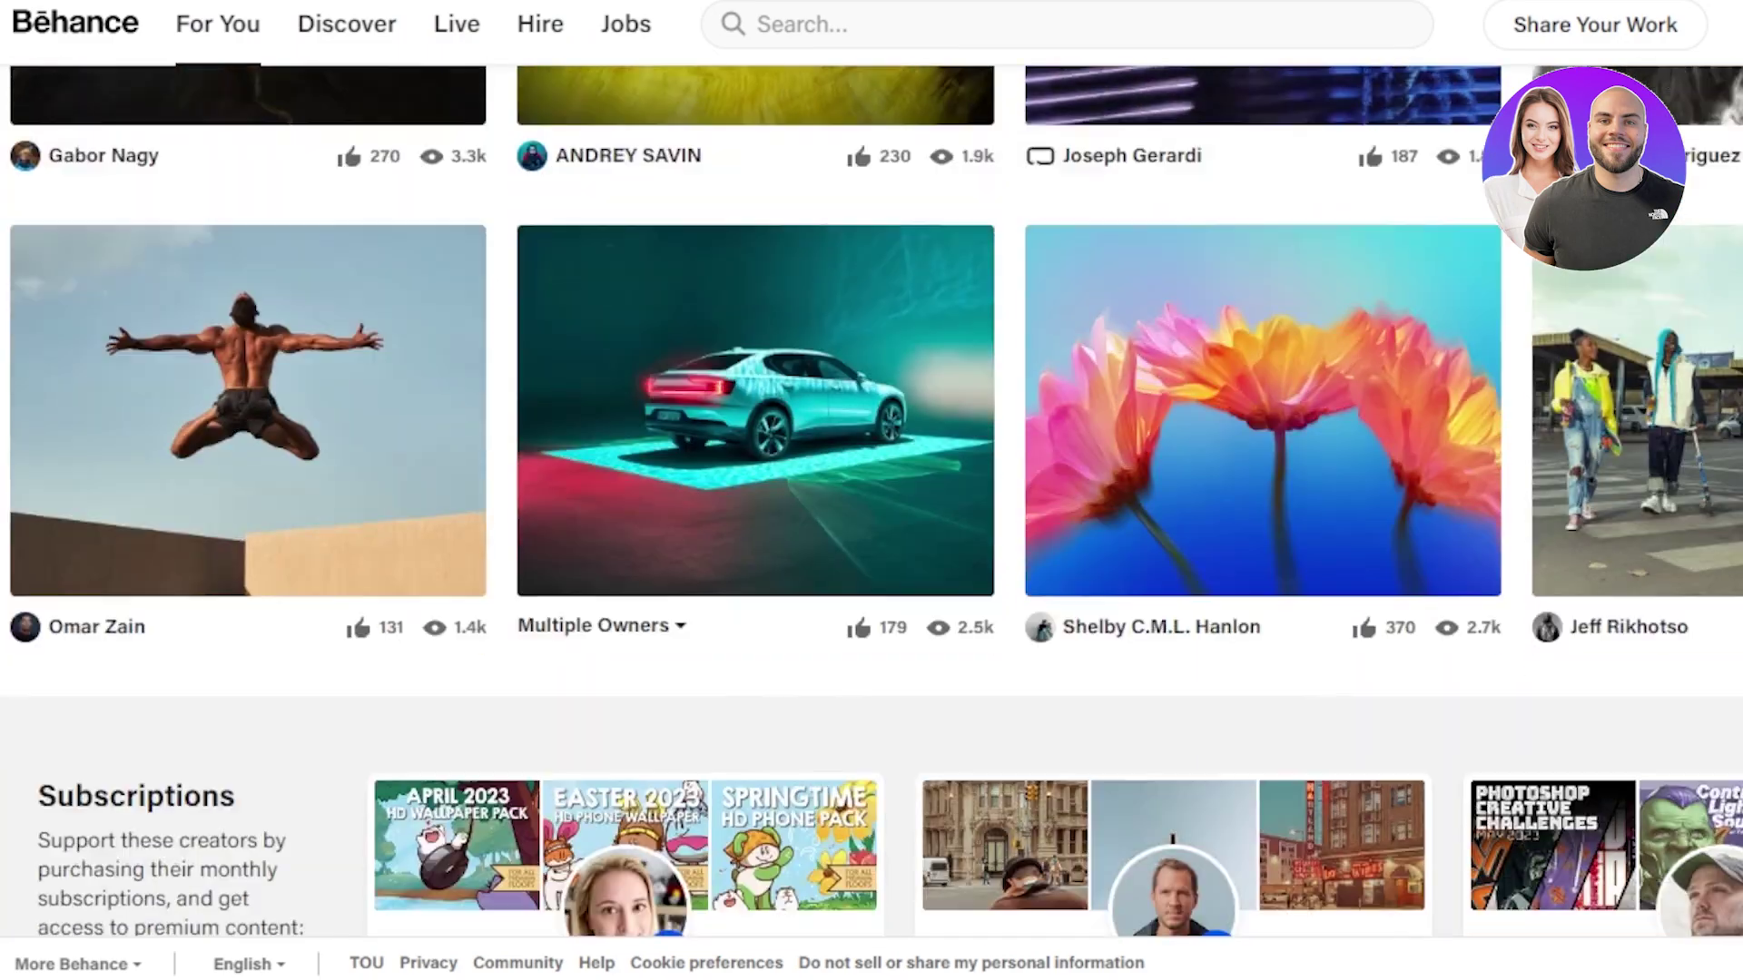
{"action": "scroll", "coordinate": [871, 499], "scroll_direction": "down", "scroll_amount": 14}
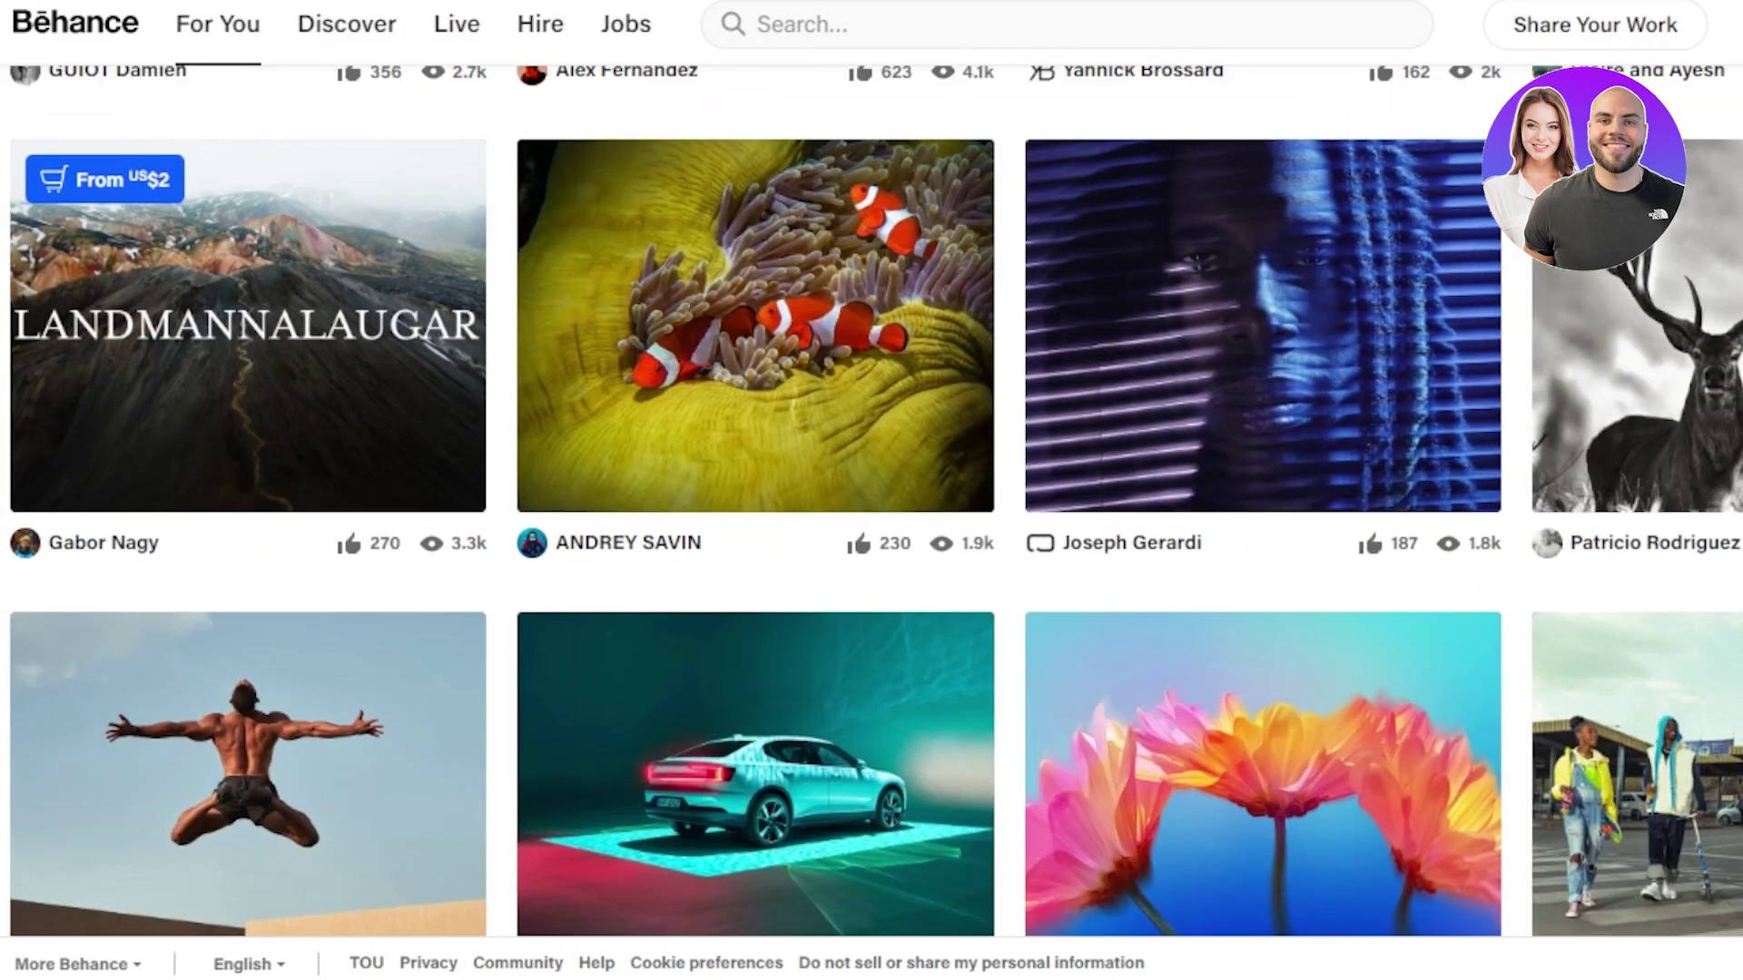
{"action": "scroll", "coordinate": [871, 499], "scroll_direction": "down", "scroll_amount": 10}
{"action": "scroll", "coordinate": [871, 499], "scroll_direction": "up", "scroll_amount": 6}
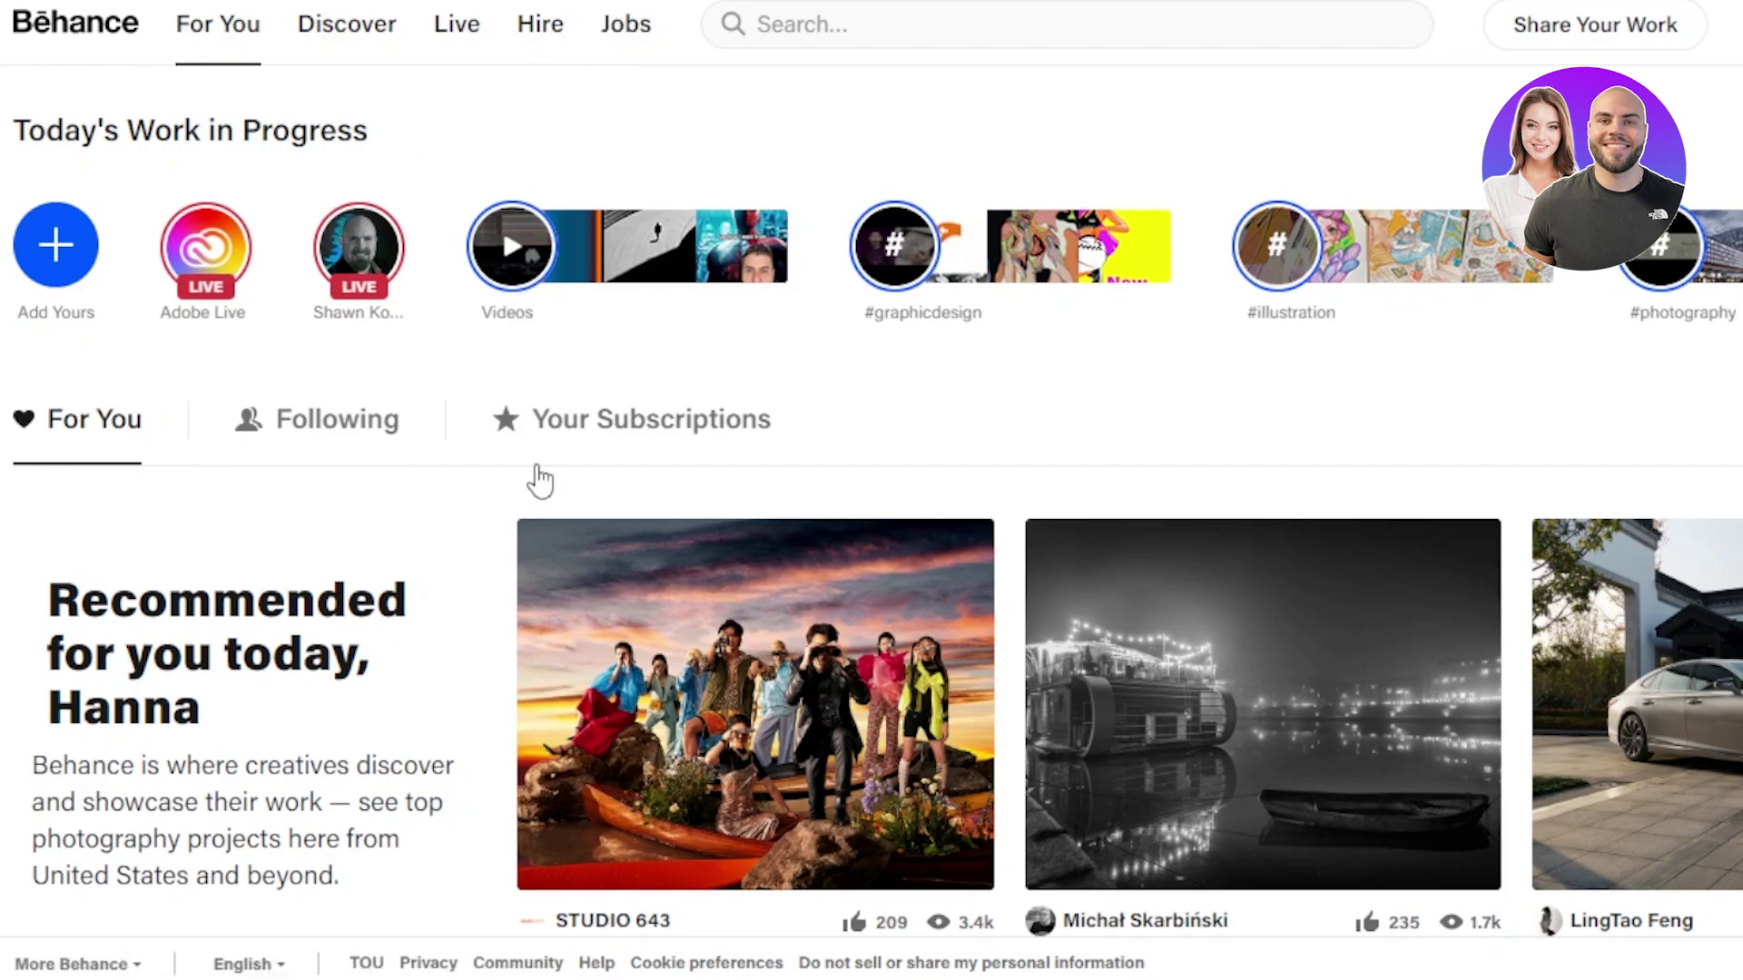
Examine the content types, project styles, settings and asset options in the new project editor
{"action": "mouse_move", "coordinate": [1597, 38]}
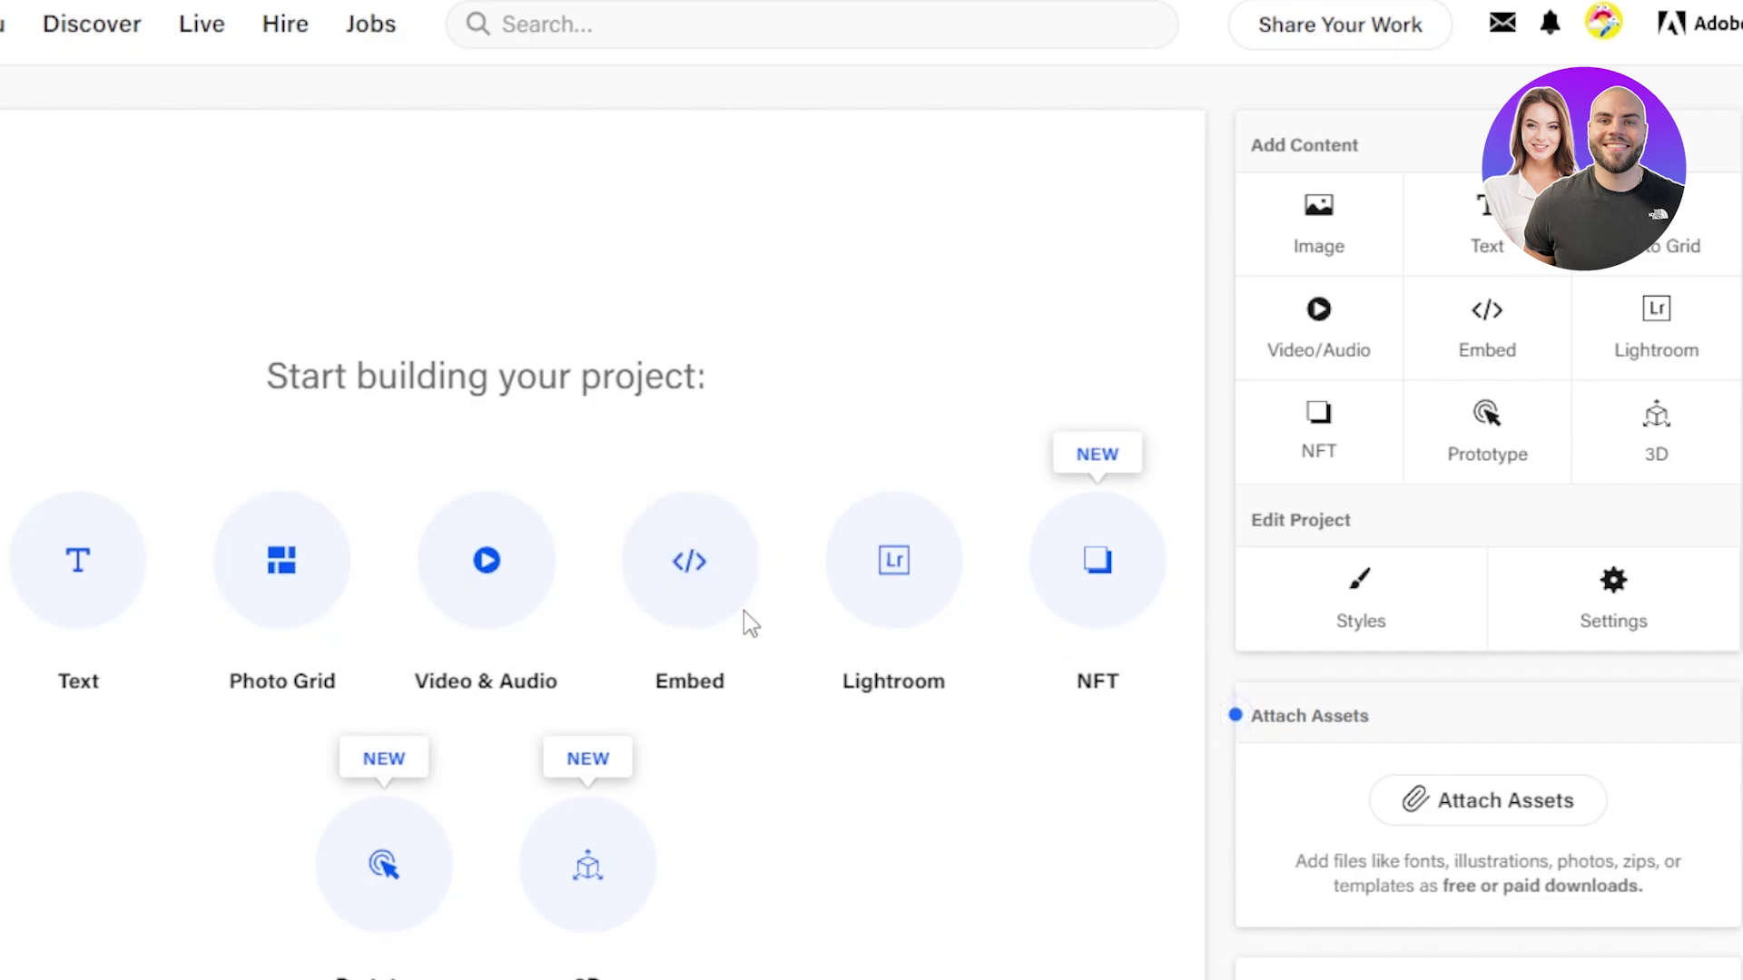
{"action": "scroll", "coordinate": [871, 526], "scroll_direction": "down", "scroll_amount": 2}
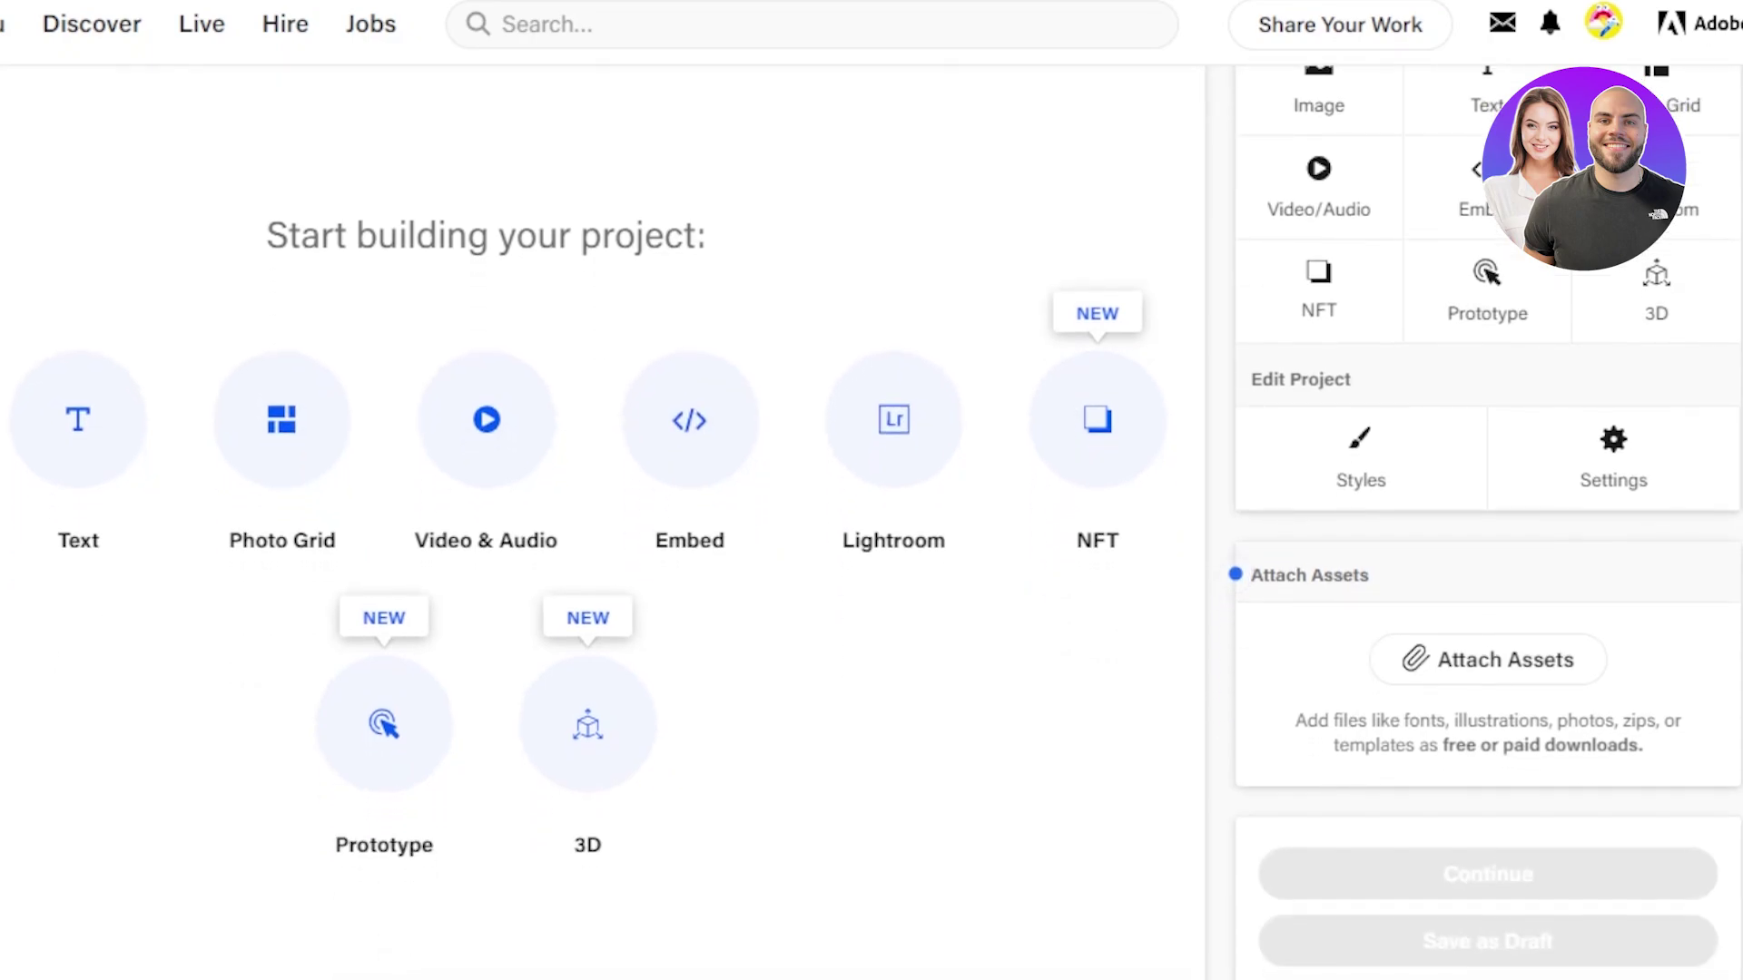
{"action": "scroll", "coordinate": [871, 527], "scroll_direction": "down", "scroll_amount": 1}
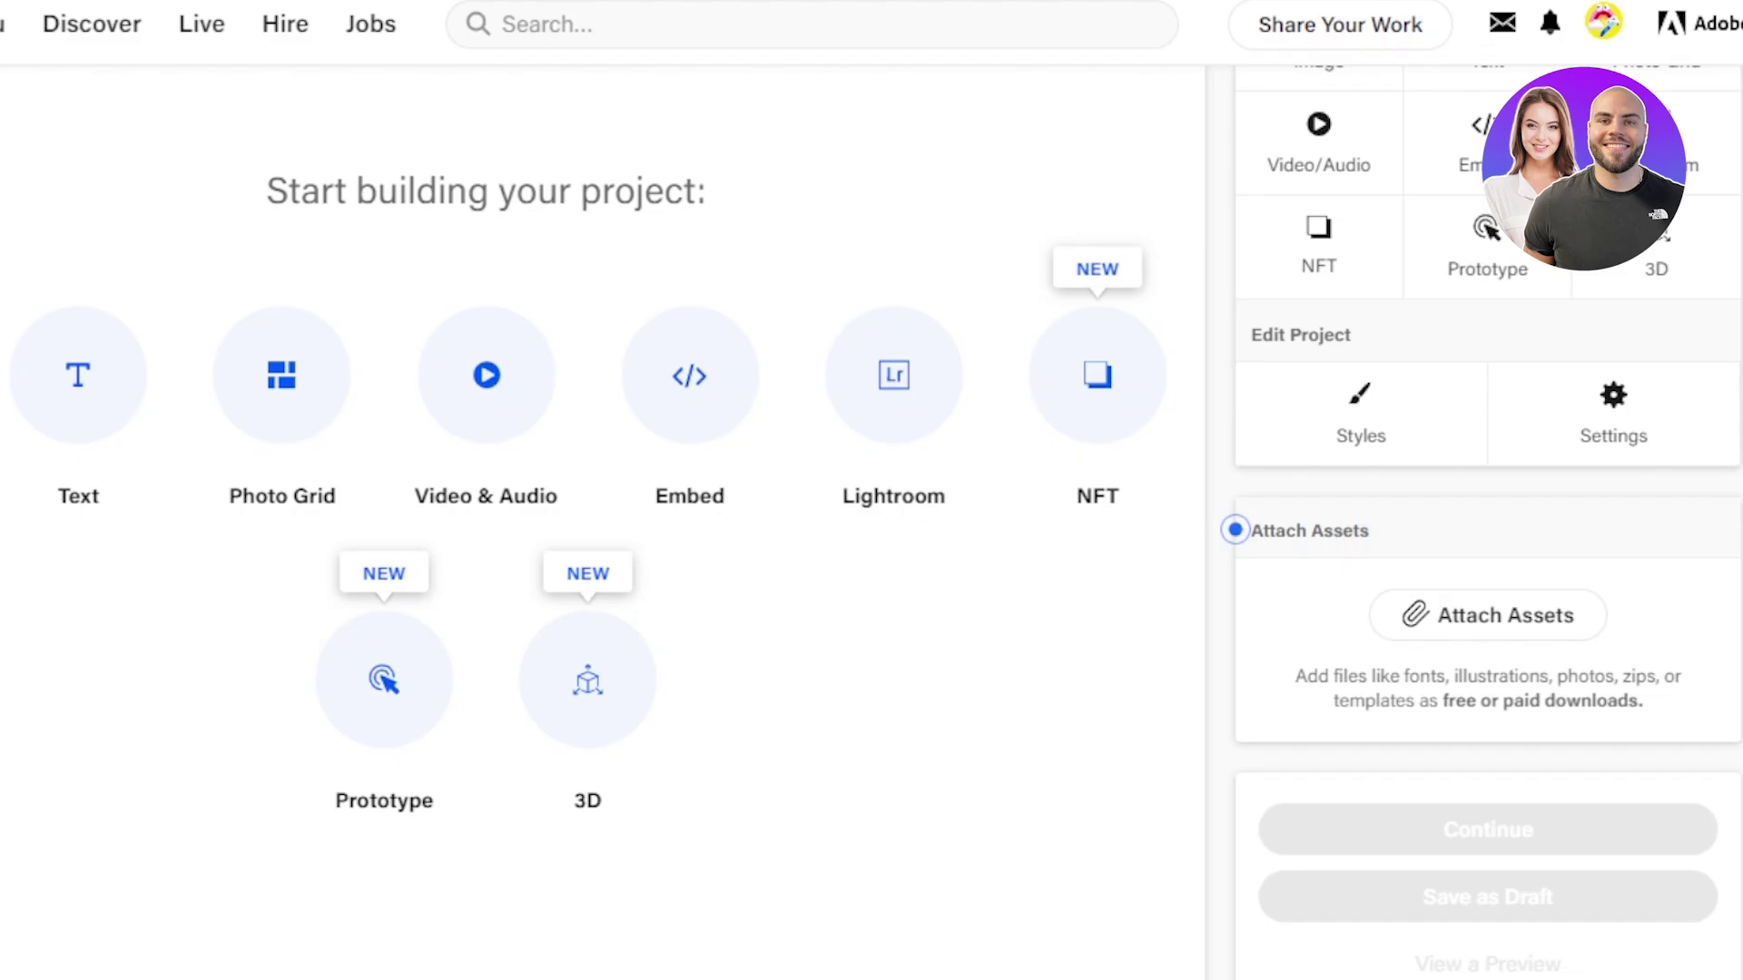
{"action": "scroll", "coordinate": [871, 523], "scroll_direction": "up", "scroll_amount": 3}
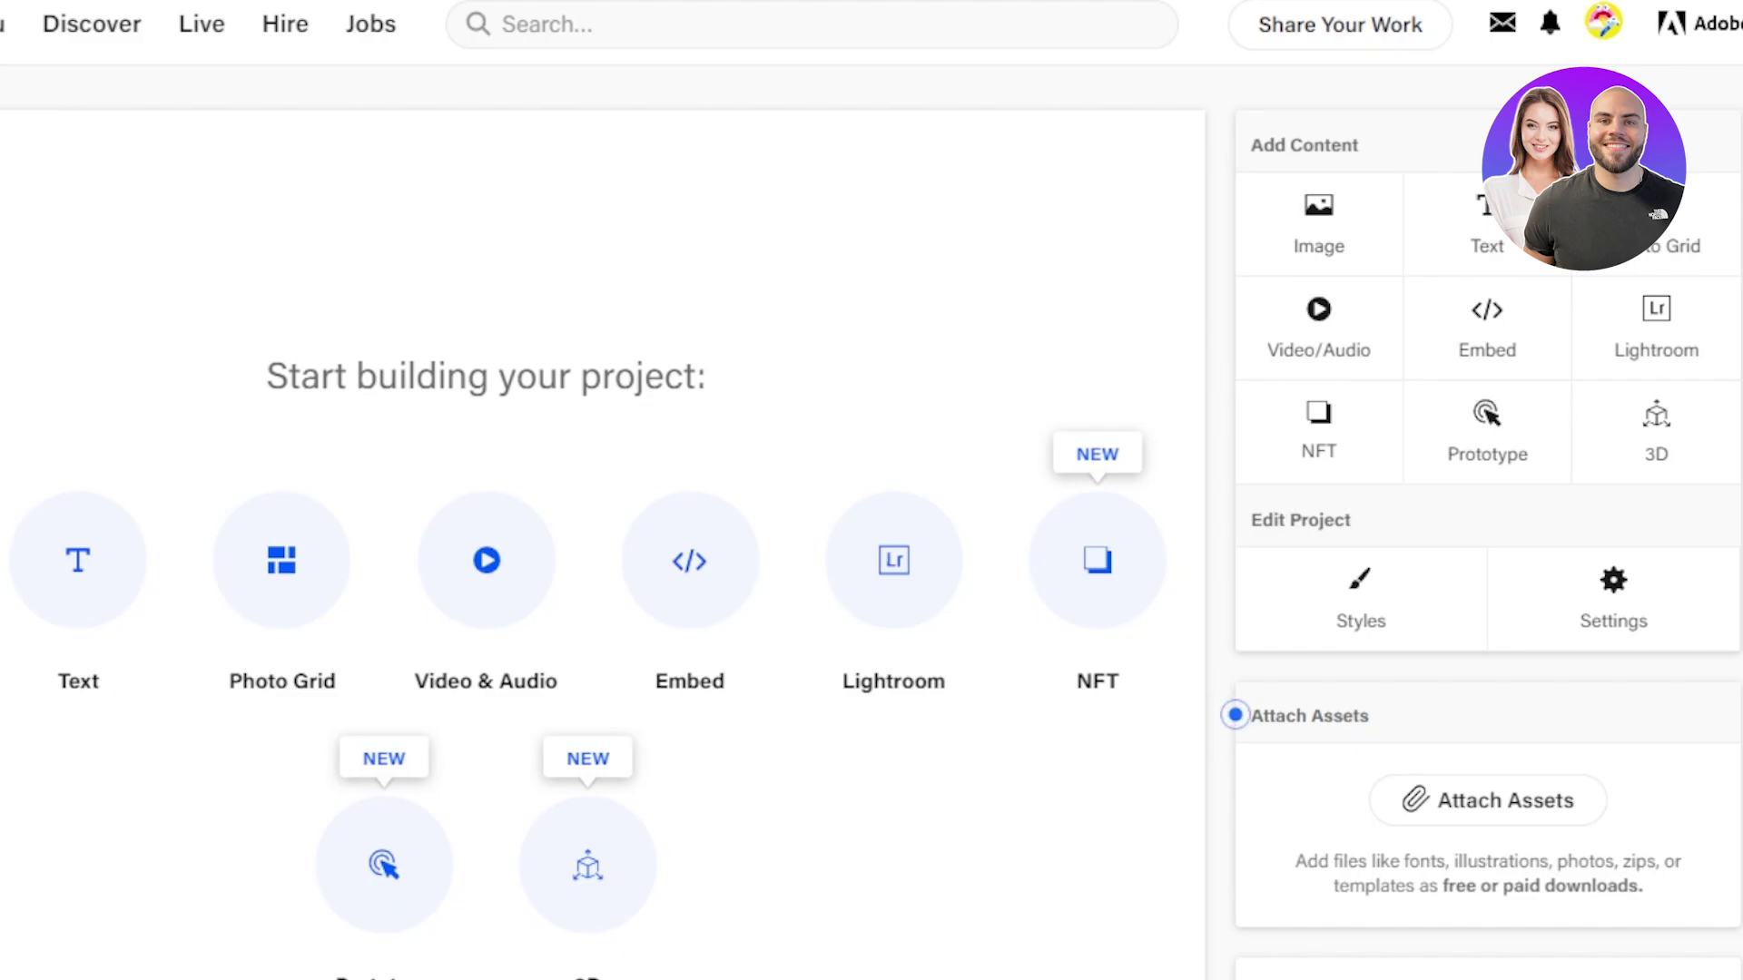
{"action": "scroll", "coordinate": [599, 545], "scroll_direction": "down", "scroll_amount": 2}
{"action": "scroll", "coordinate": [599, 545], "scroll_direction": "up", "scroll_amount": 2}
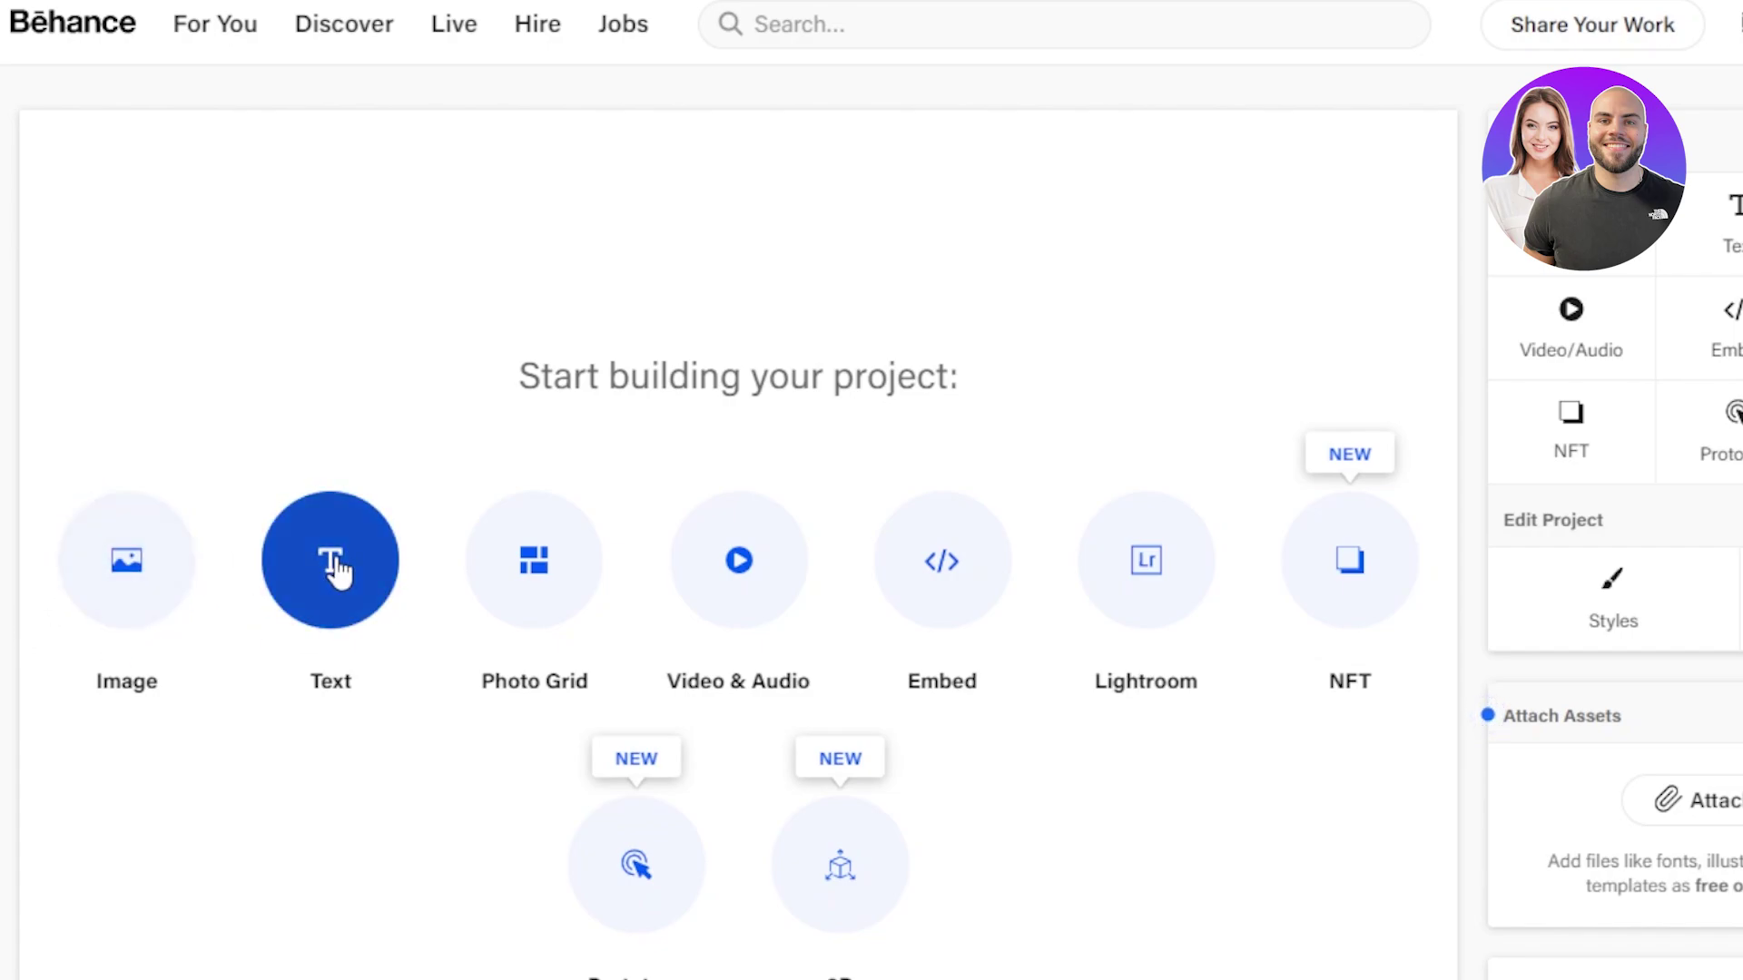
Insert a text block into the empty project and place the text cursor in it
{"action": "left_click", "coordinate": [334, 568]}
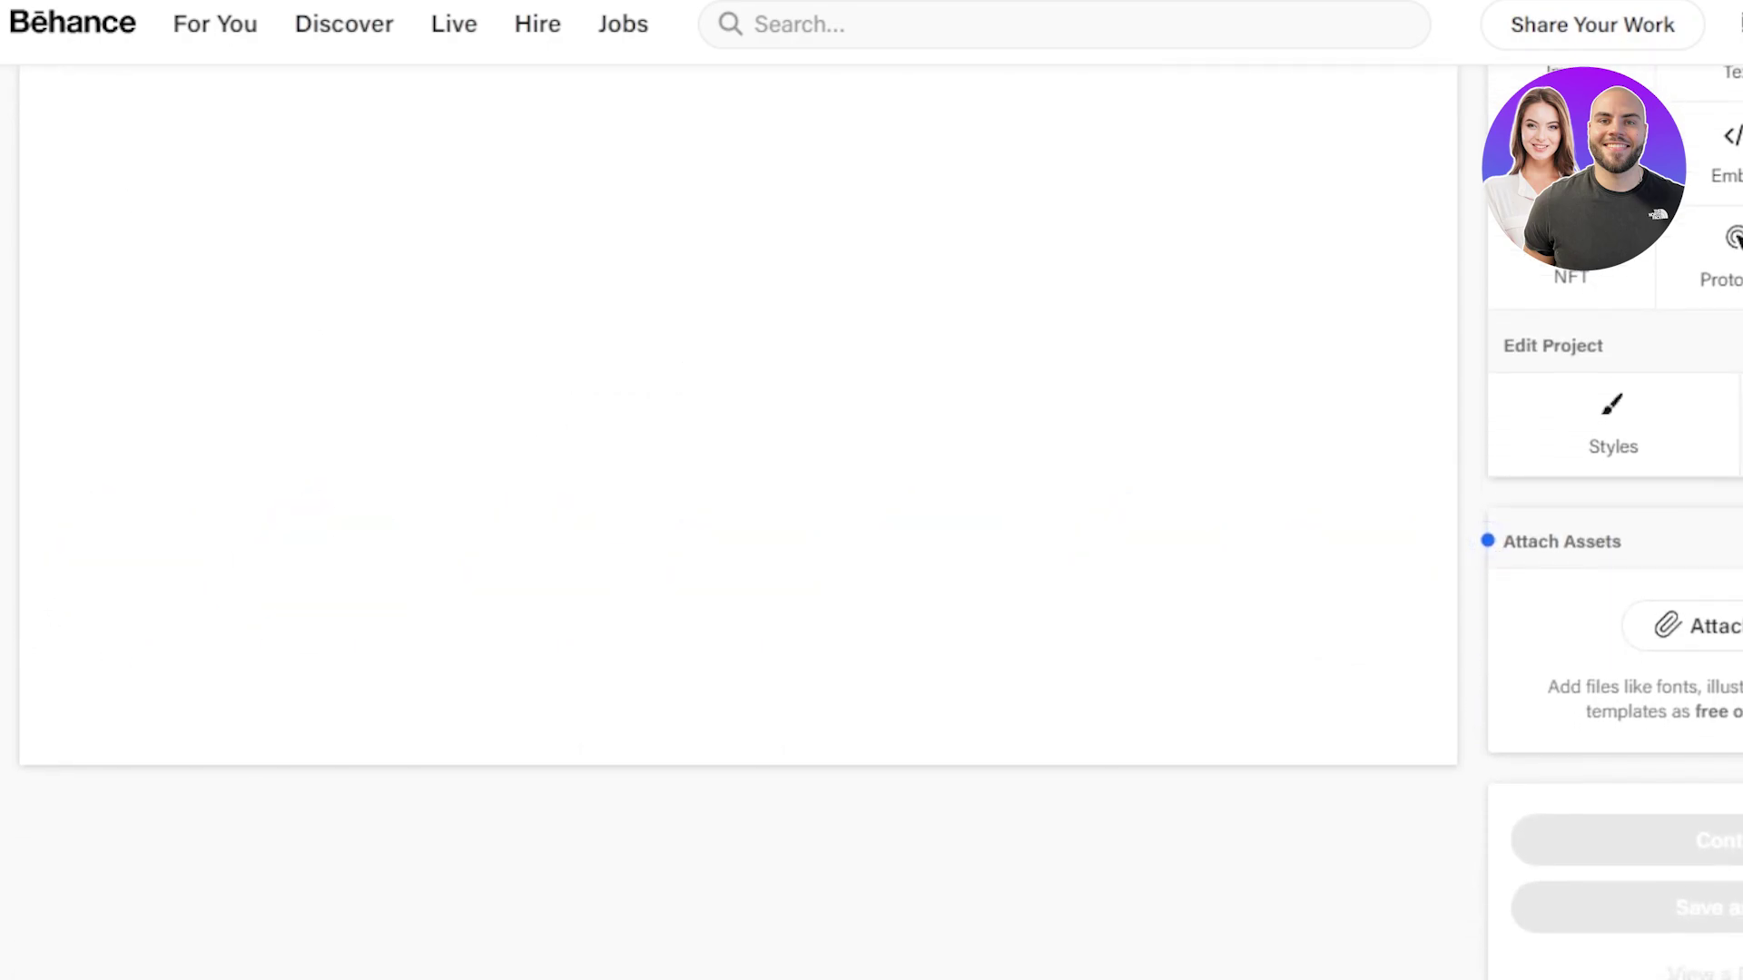
{"action": "scroll", "coordinate": [1489, 543], "scroll_direction": "up", "scroll_amount": 2}
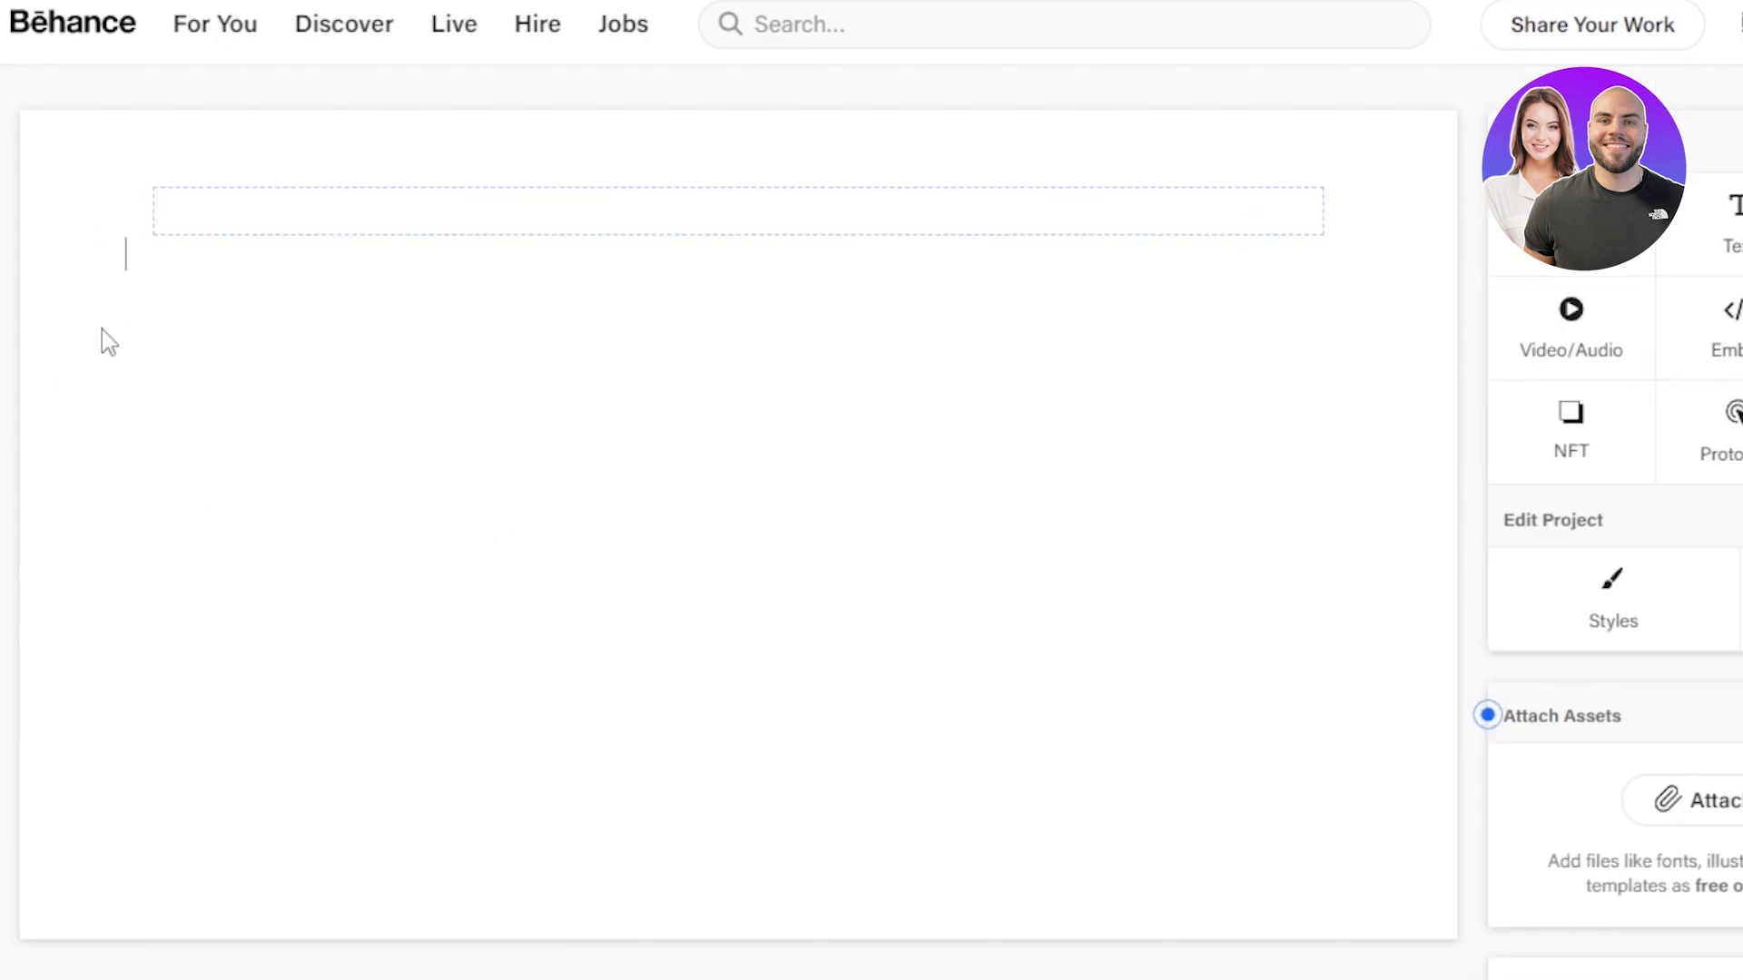
{"action": "left_click", "coordinate": [122, 259]}
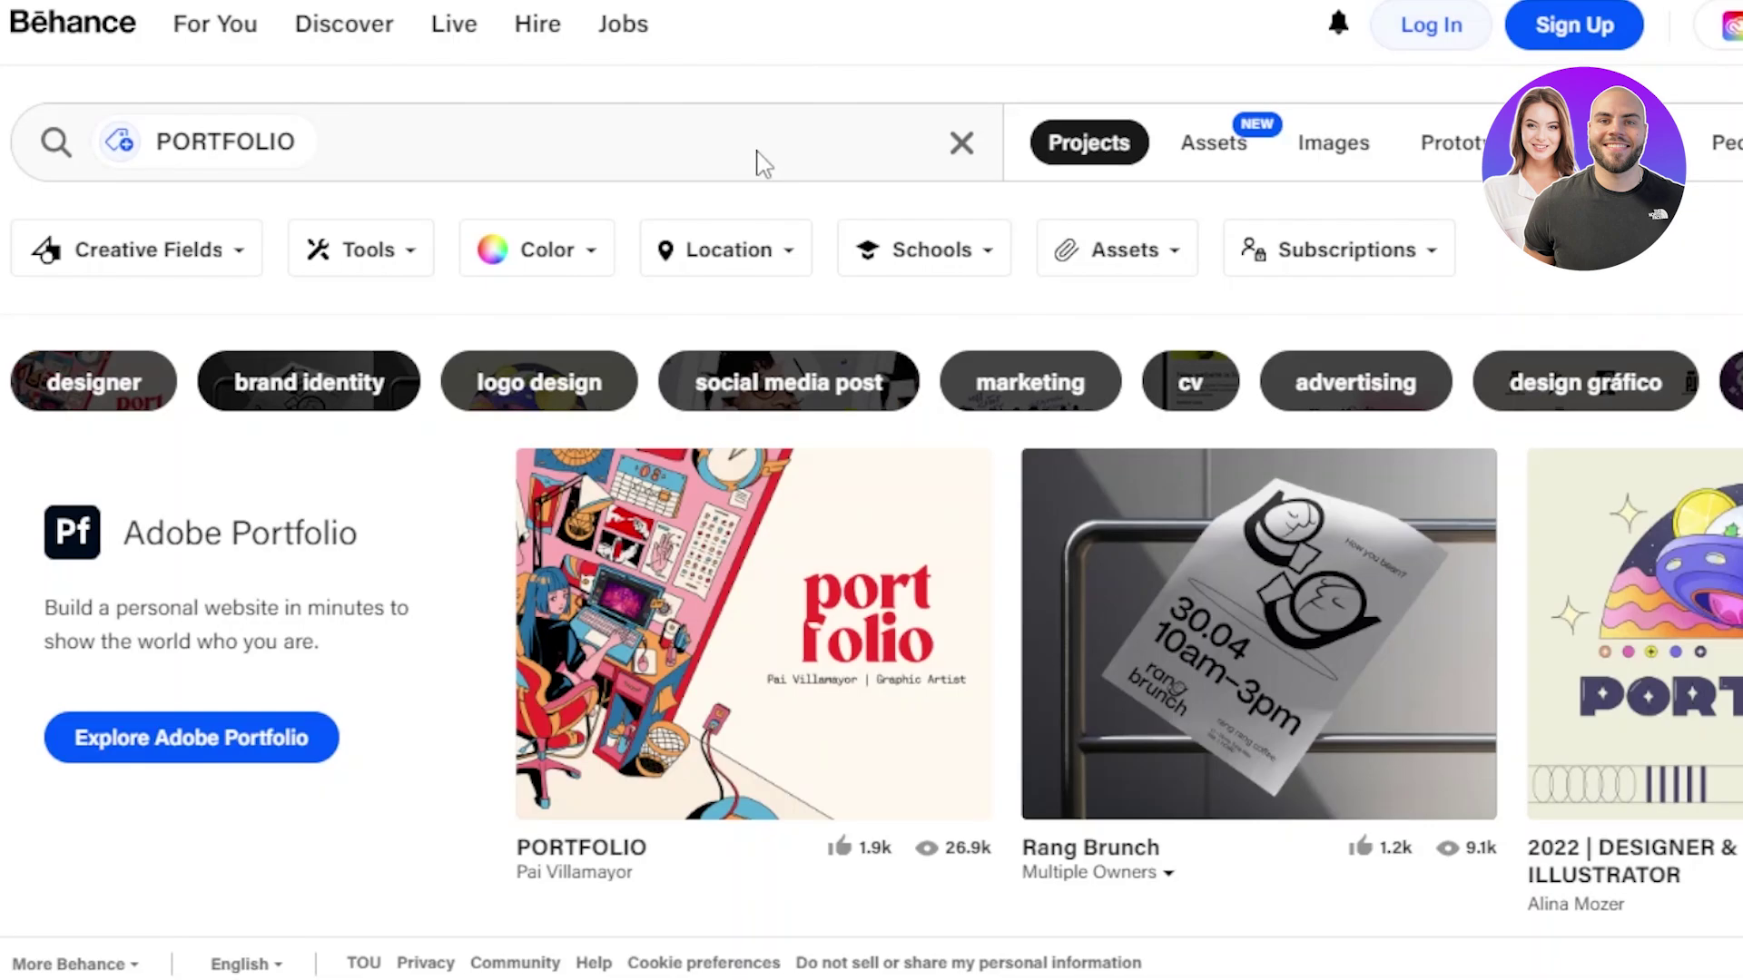
Look through the PORTFOLIO search results for example projects and open the pink Portafolio 2023 project
{"action": "scroll", "coordinate": [872, 626], "scroll_direction": "down", "scroll_amount": 8}
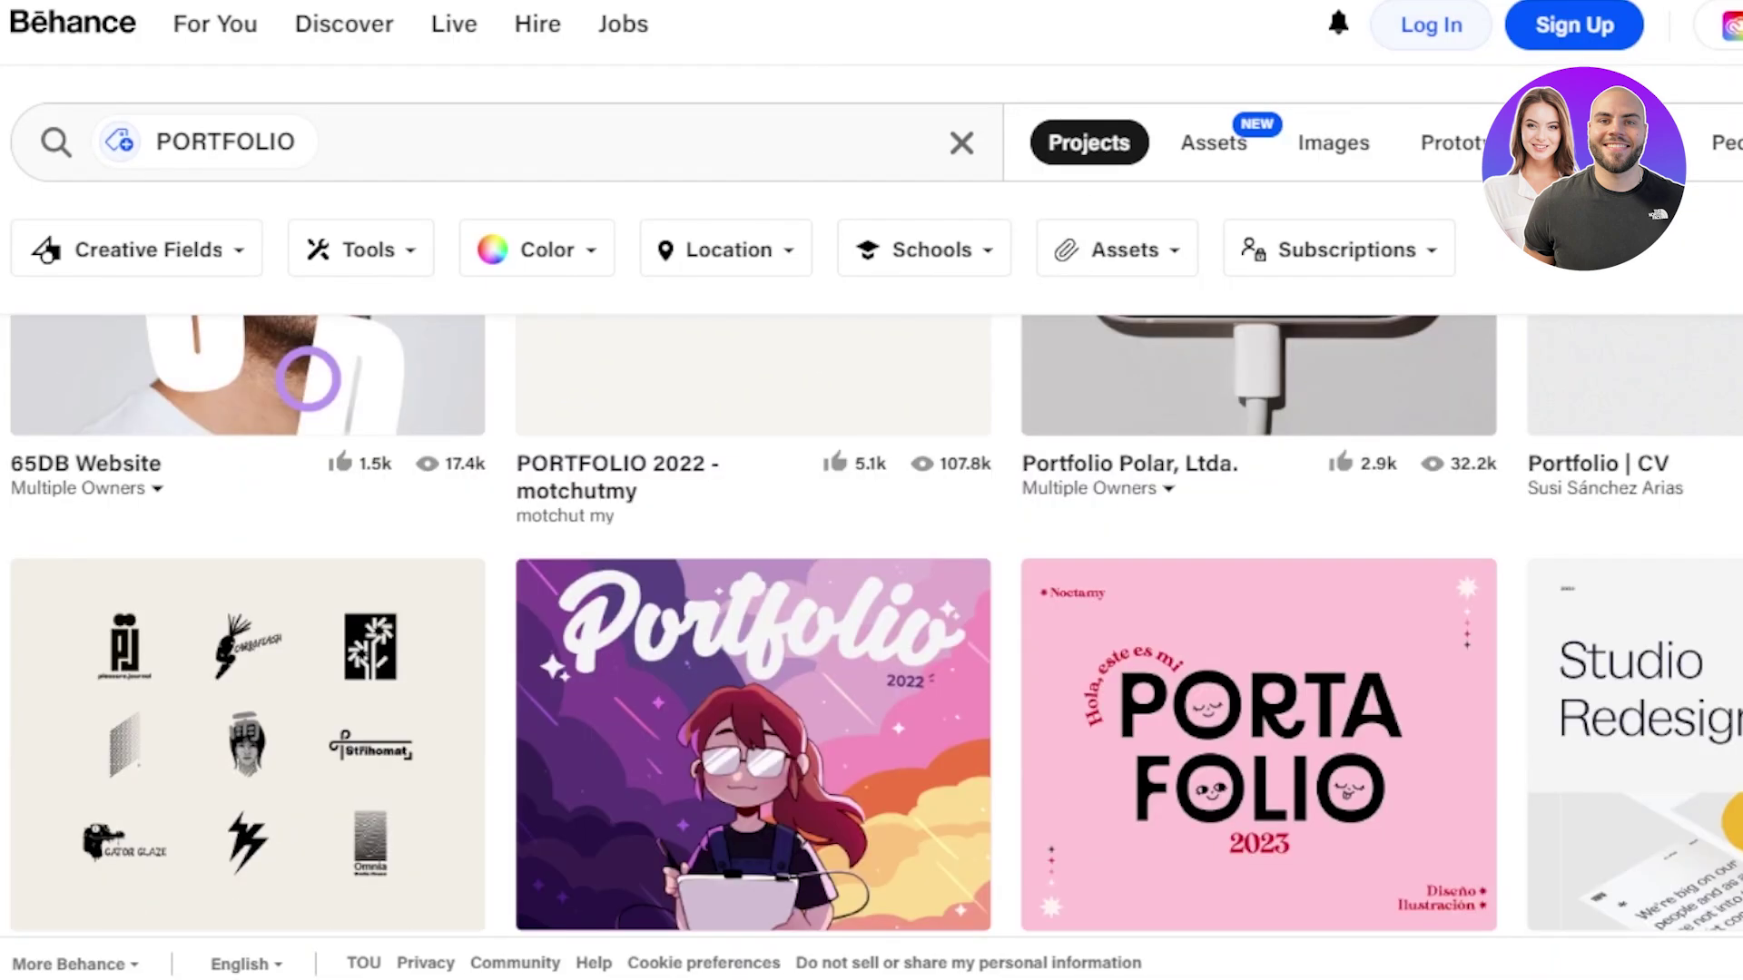
{"action": "scroll", "coordinate": [871, 626], "scroll_direction": "down", "scroll_amount": 3}
{"action": "scroll", "coordinate": [871, 626], "scroll_direction": "up", "scroll_amount": 2}
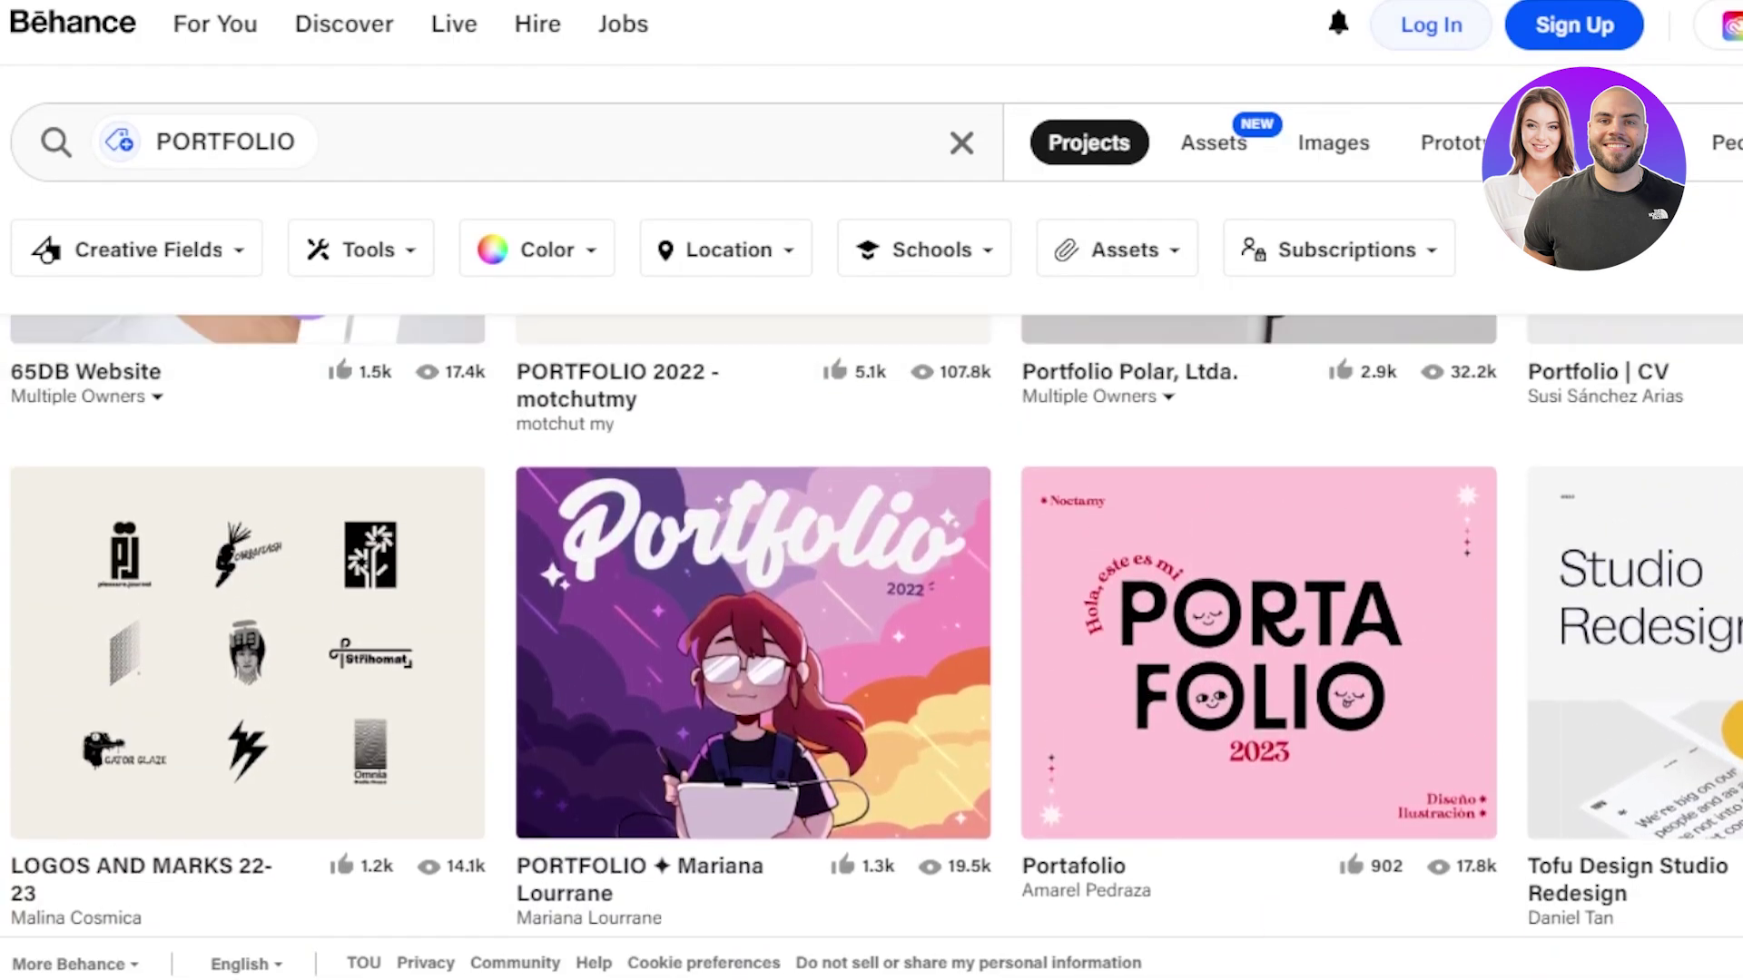
{"action": "scroll", "coordinate": [871, 627], "scroll_direction": "down", "scroll_amount": 1}
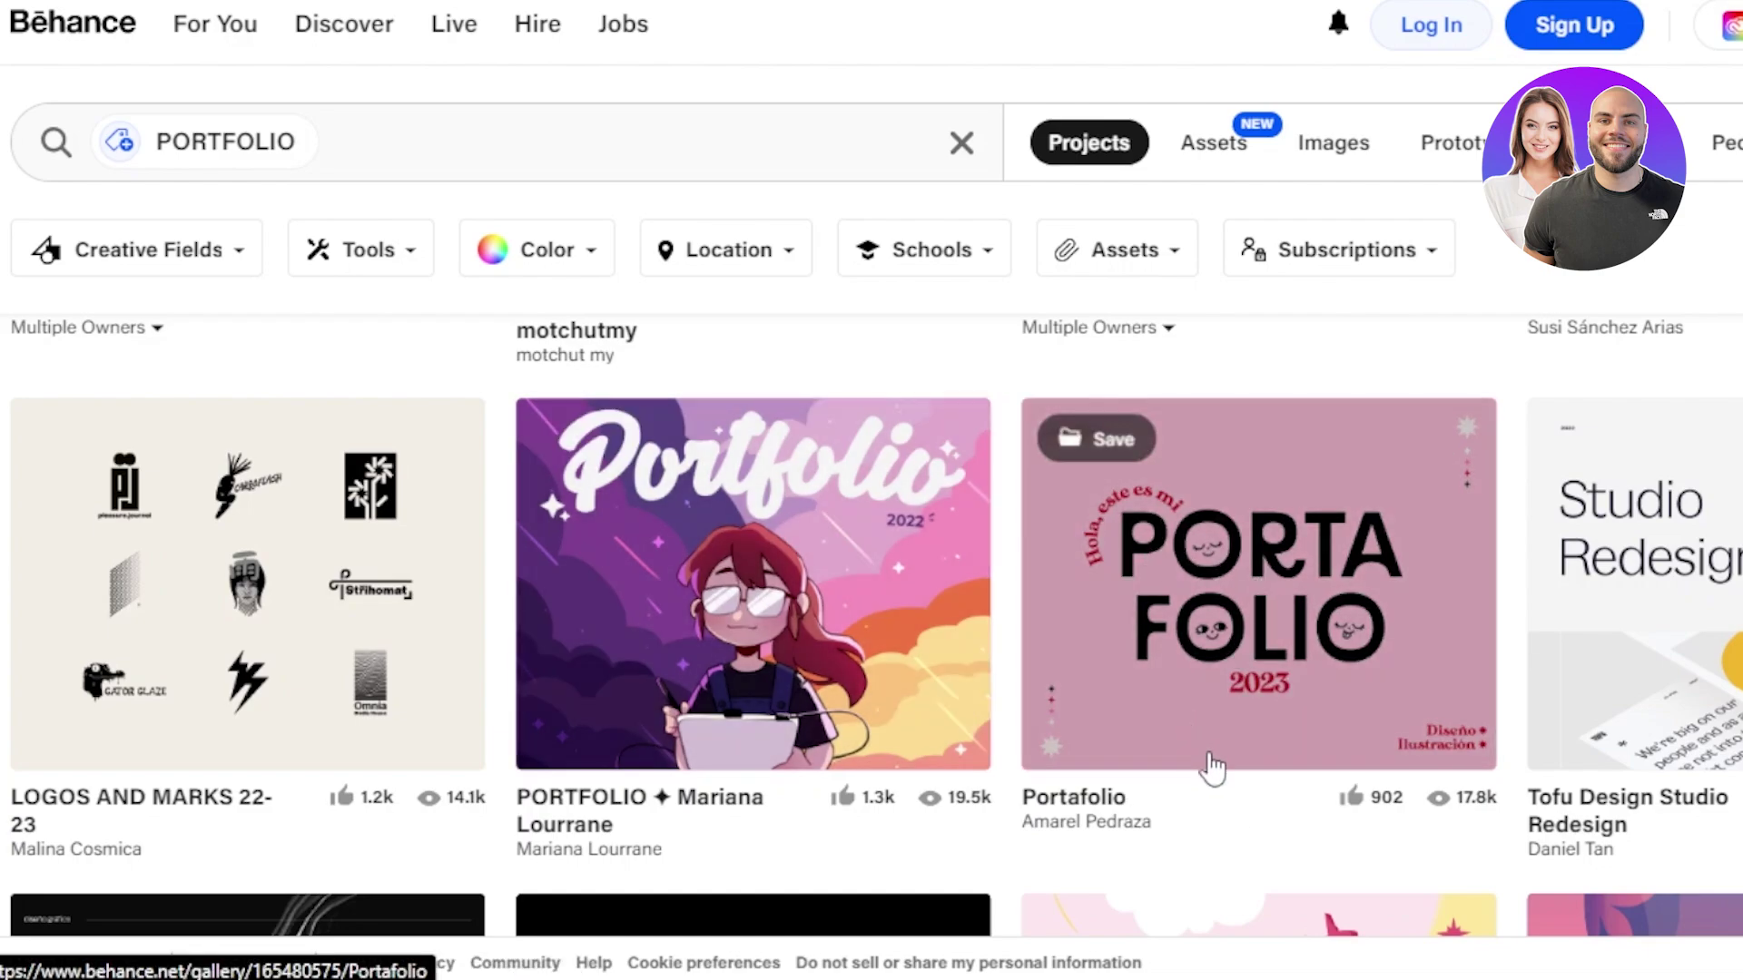
{"action": "left_click", "coordinate": [1213, 767]}
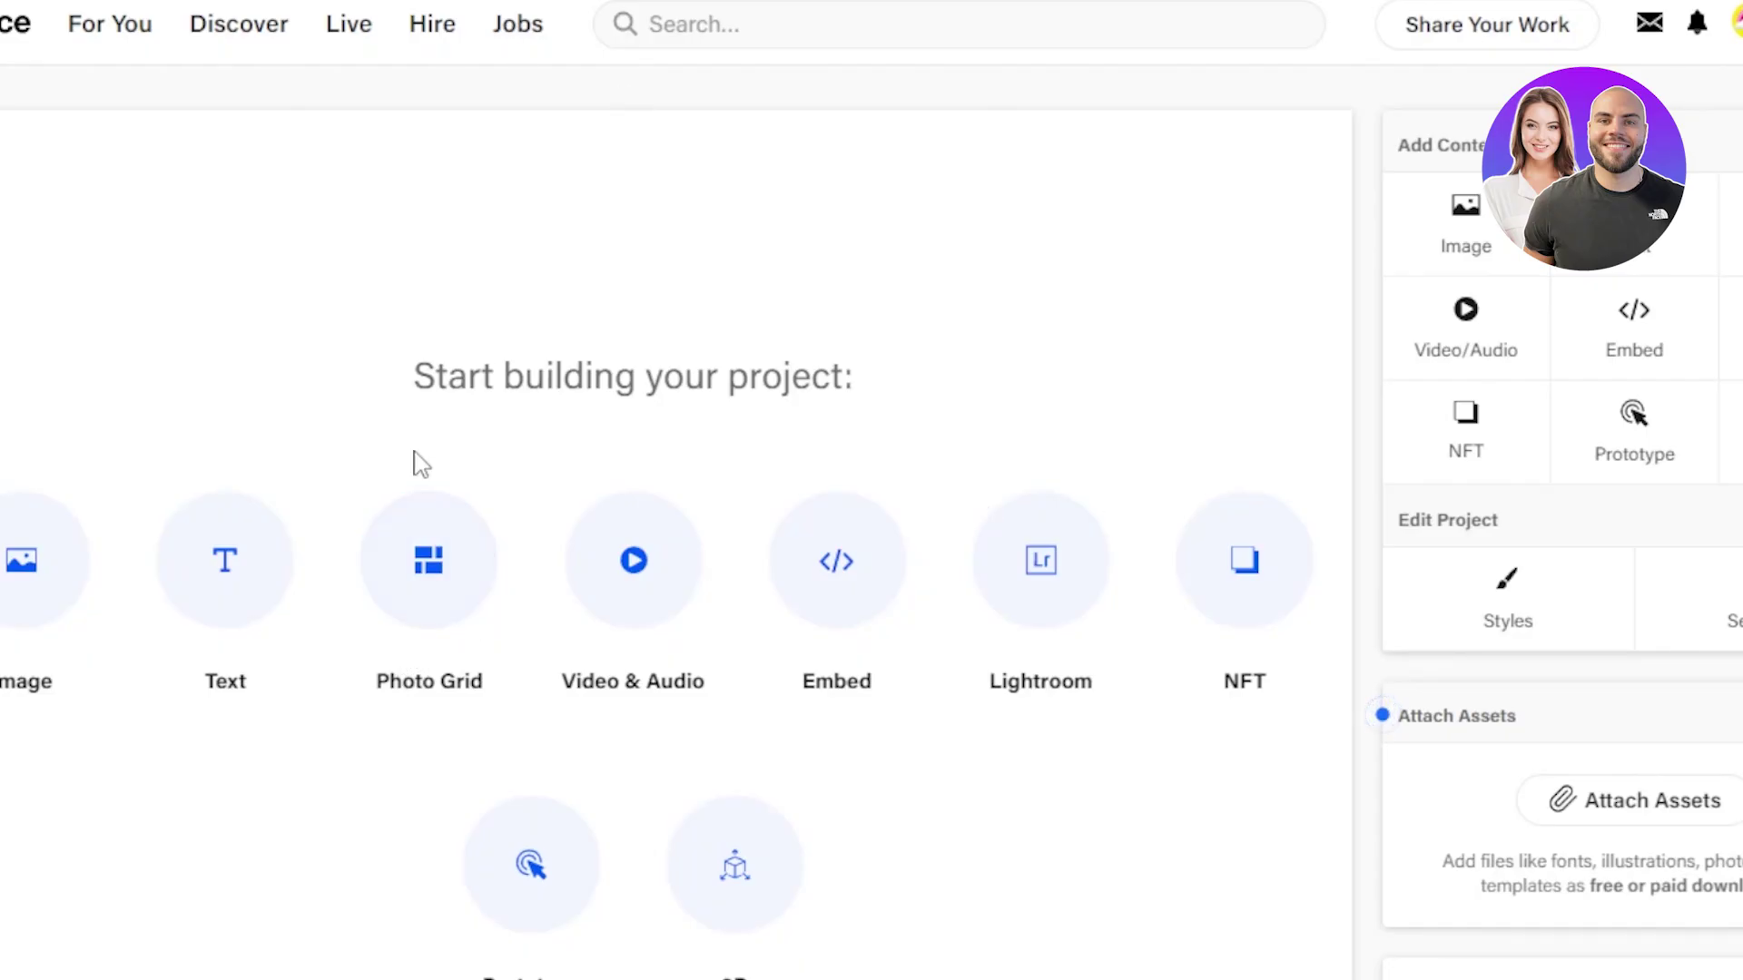
Insert a text block into the empty project with the text PHOTOGRAPHY
{"action": "left_click", "coordinate": [234, 575]}
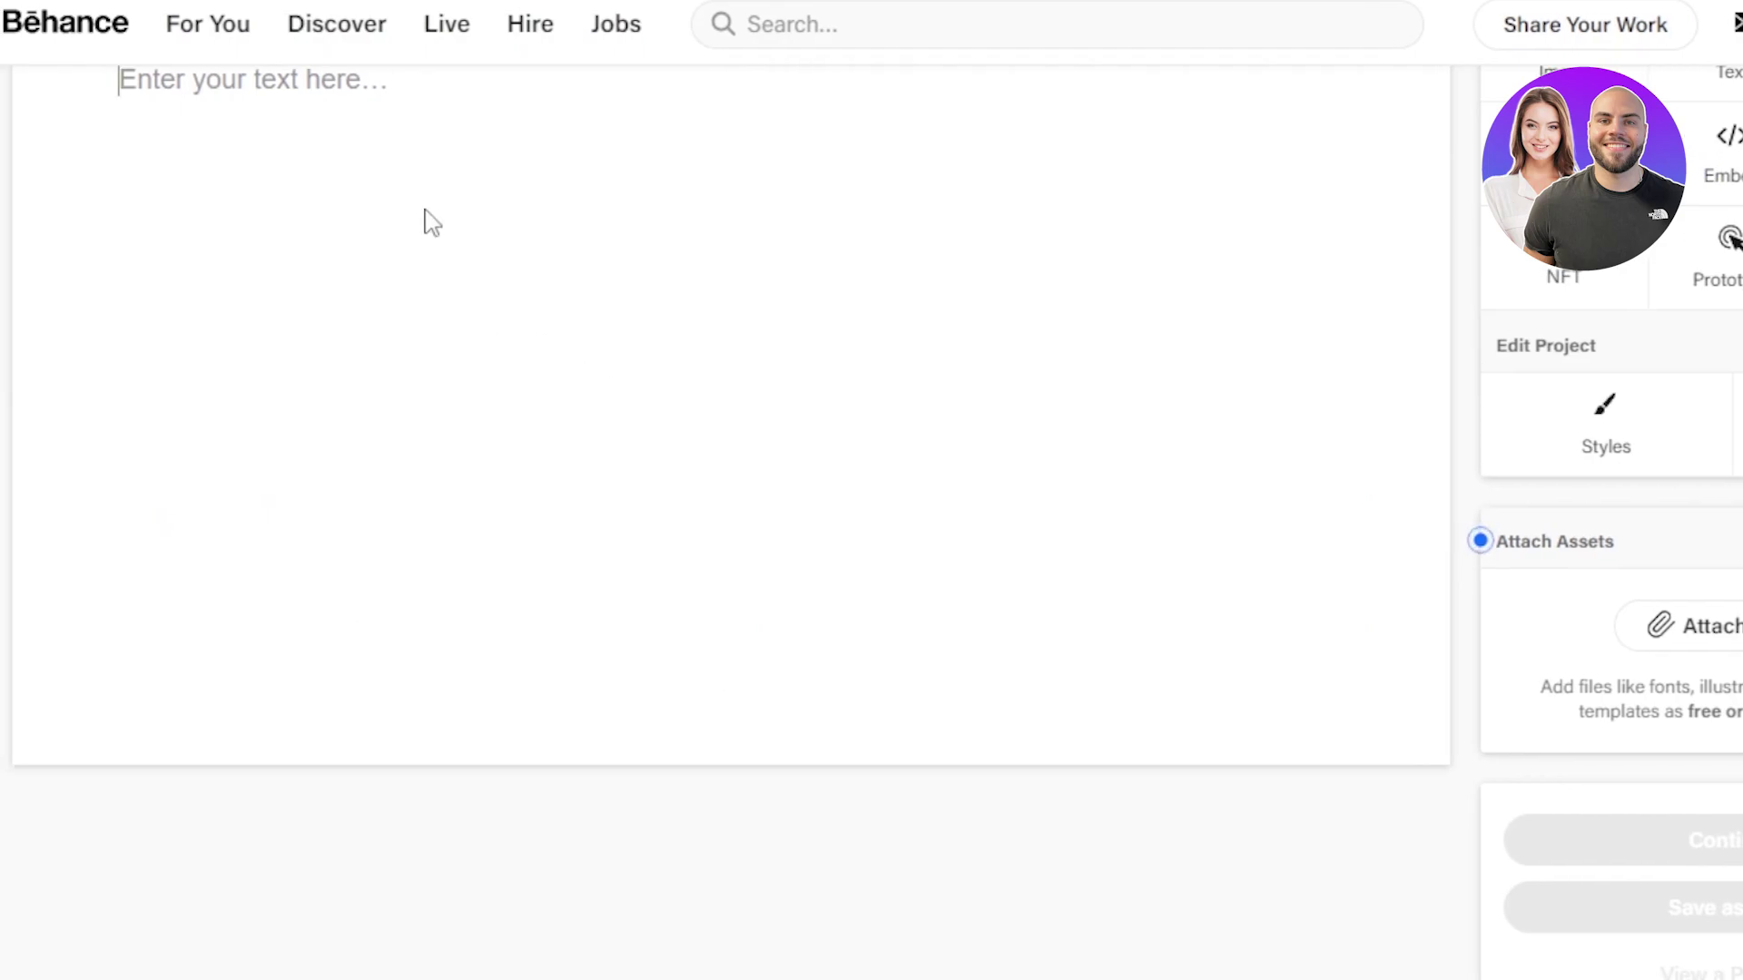
{"action": "type", "text": "PHOTOGRAPHY"}
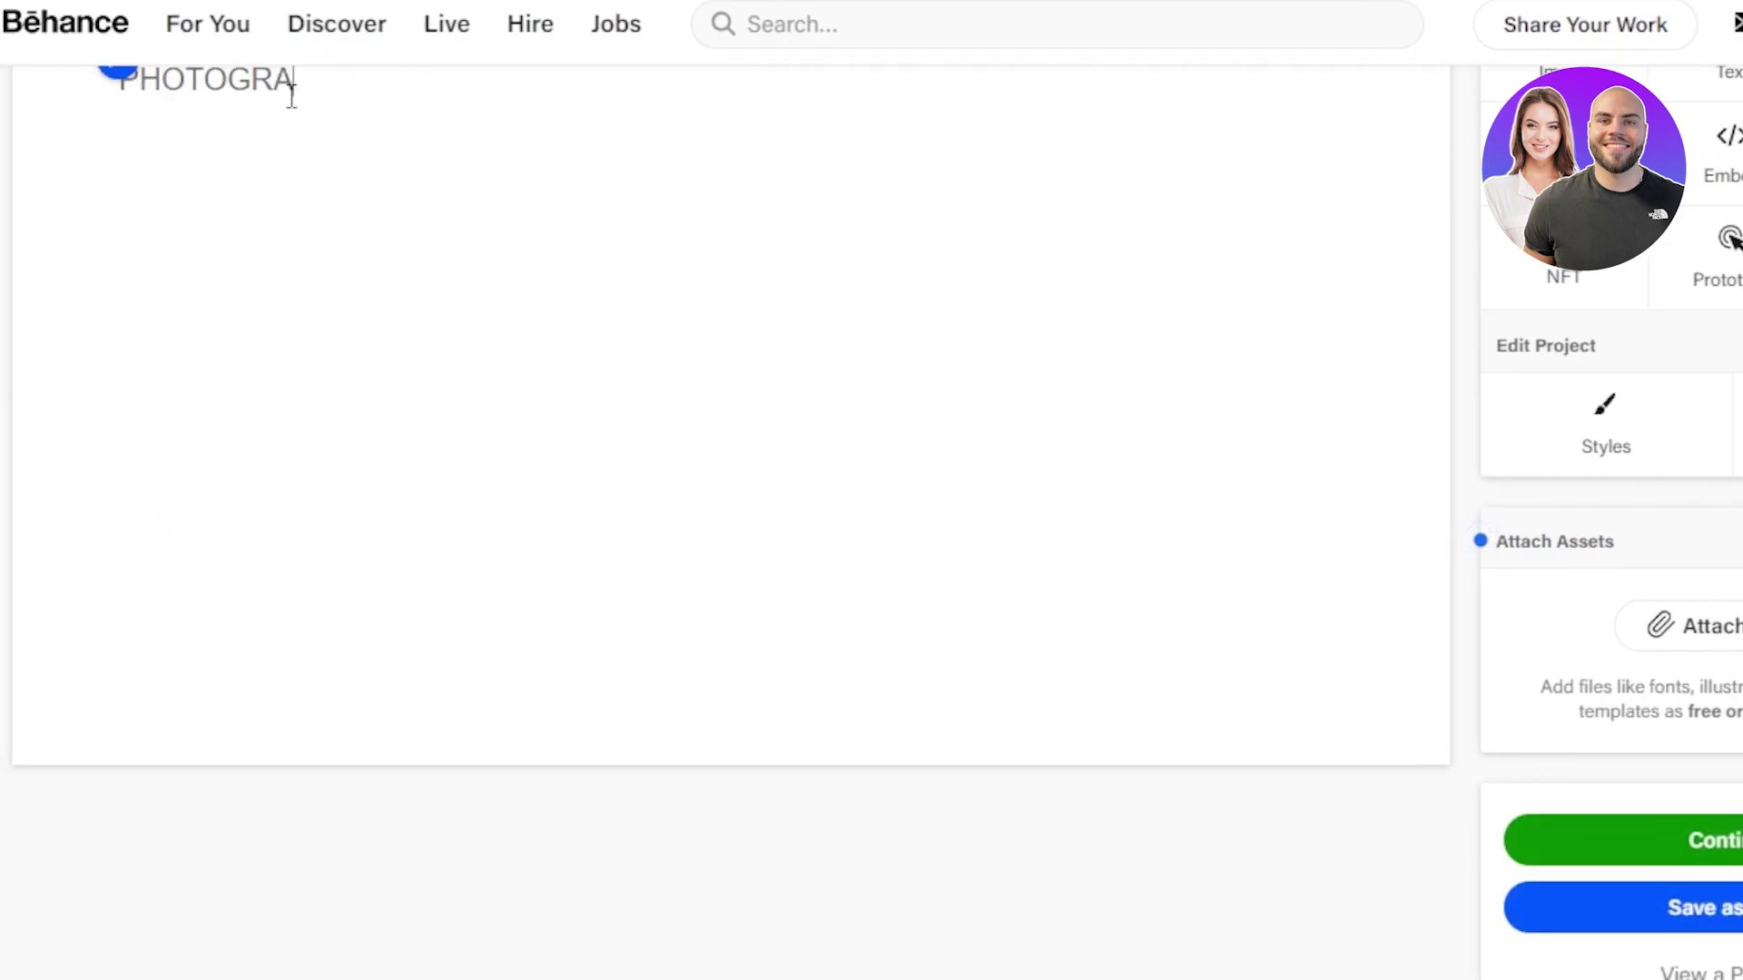
{"action": "scroll", "coordinate": [1587, 303], "scroll_direction": "up", "scroll_amount": 2}
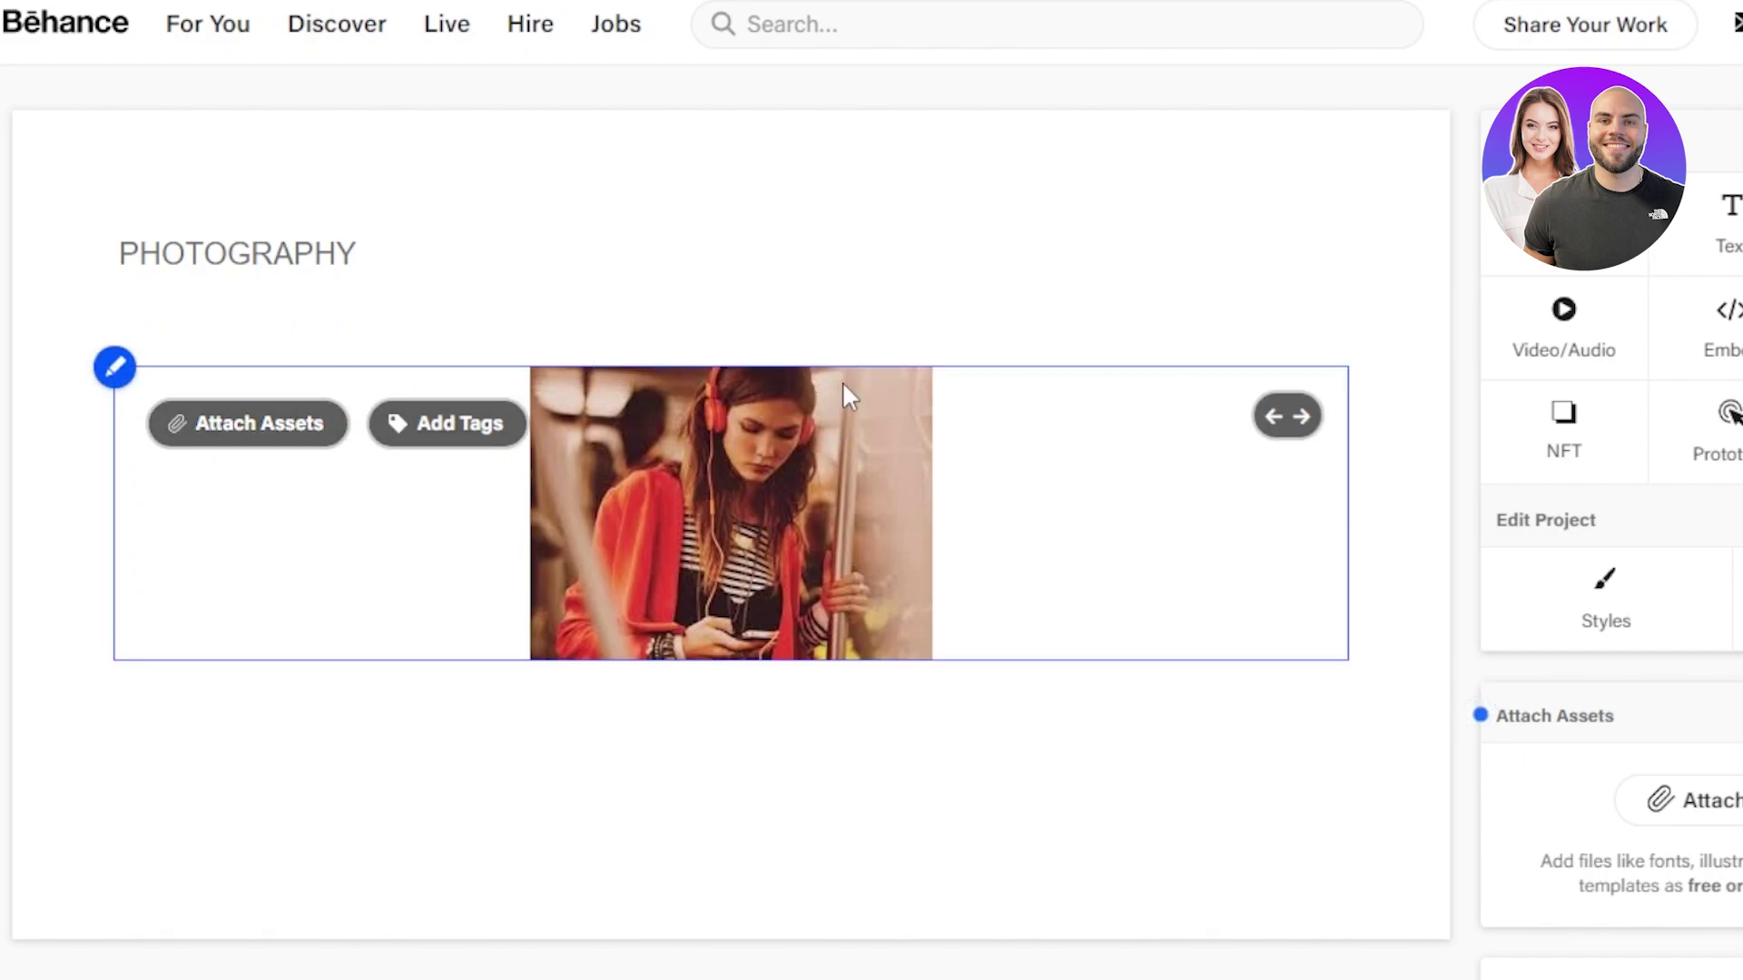
View the options of the PHOTOGRAPHY text block and open it for editing
{"action": "mouse_move", "coordinate": [717, 300]}
{"action": "left_click", "coordinate": [331, 246]}
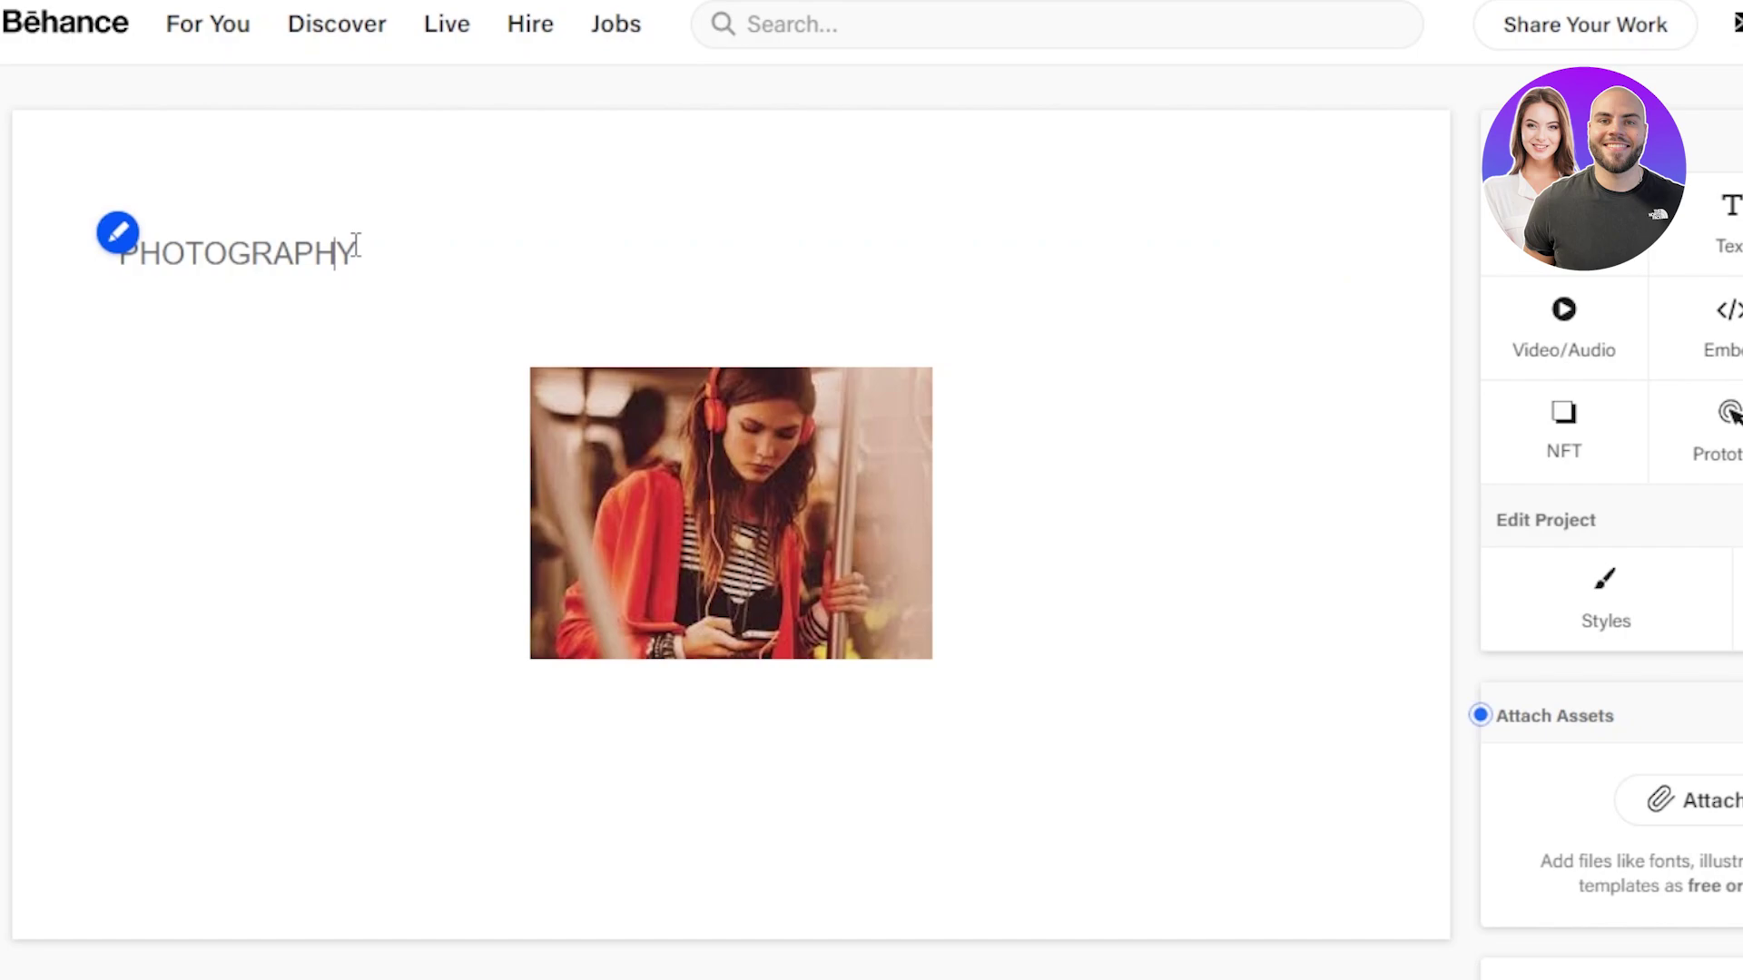
{"action": "left_click", "coordinate": [126, 241]}
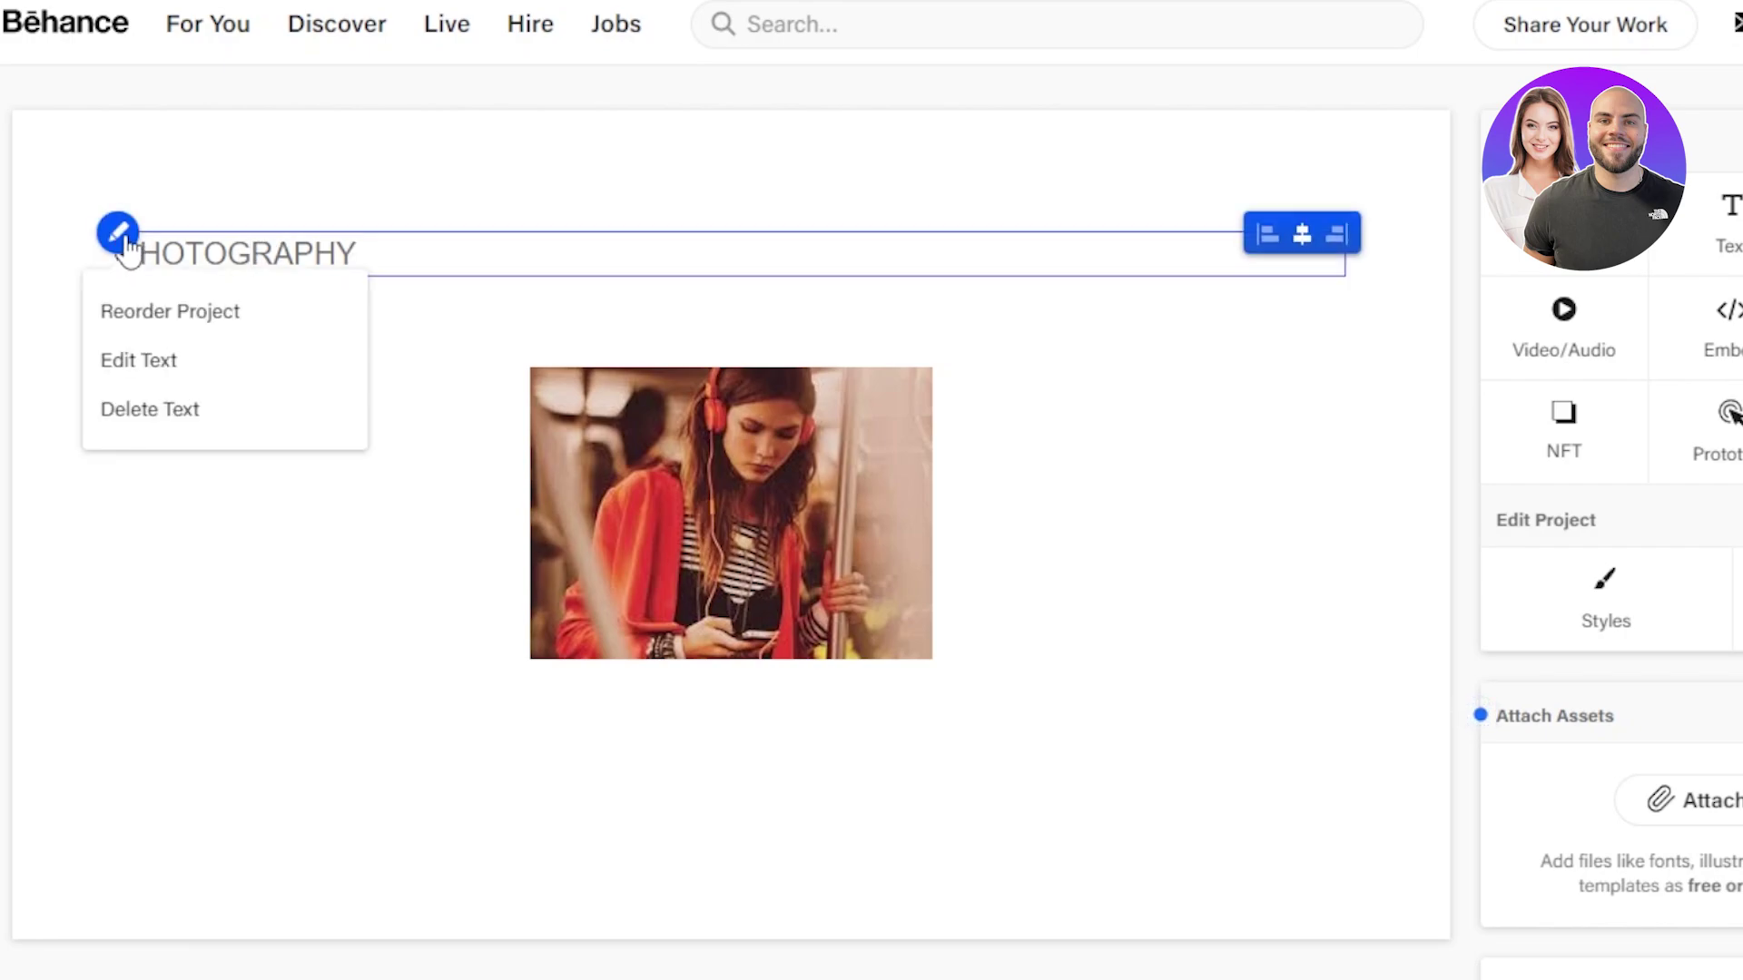
{"action": "left_click", "coordinate": [168, 368]}
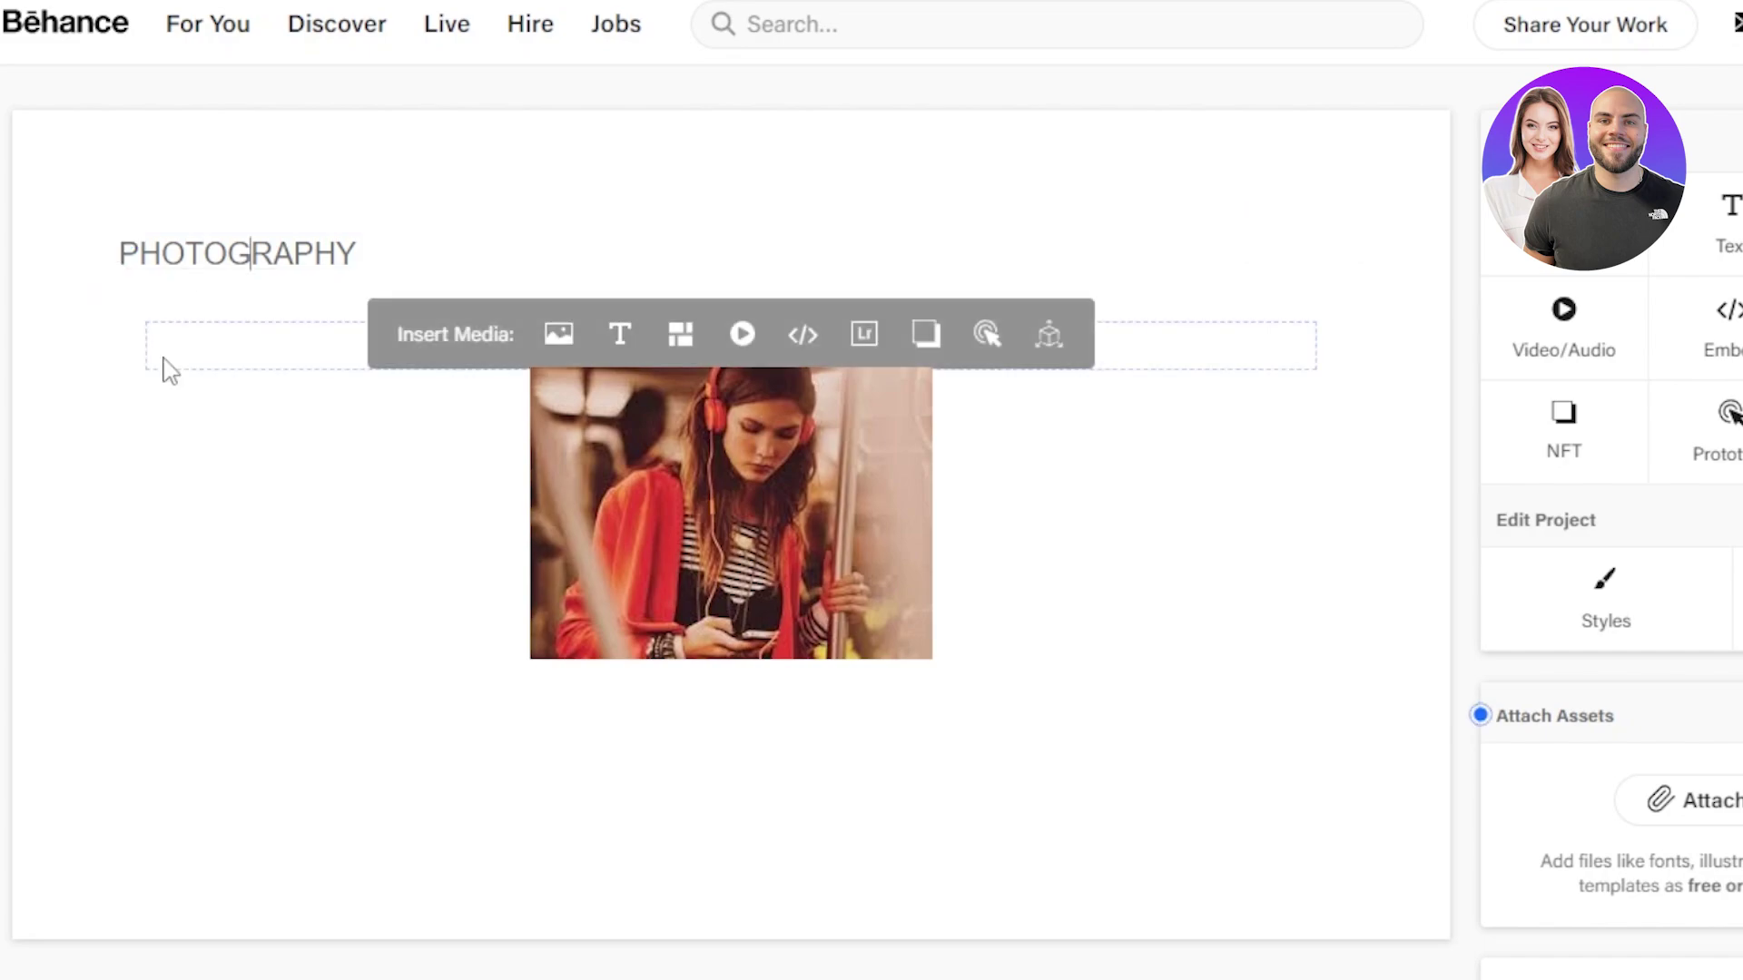
{"action": "left_click", "coordinate": [620, 334]}
{"action": "scroll", "coordinate": [633, 342], "scroll_direction": "down", "scroll_amount": 3}
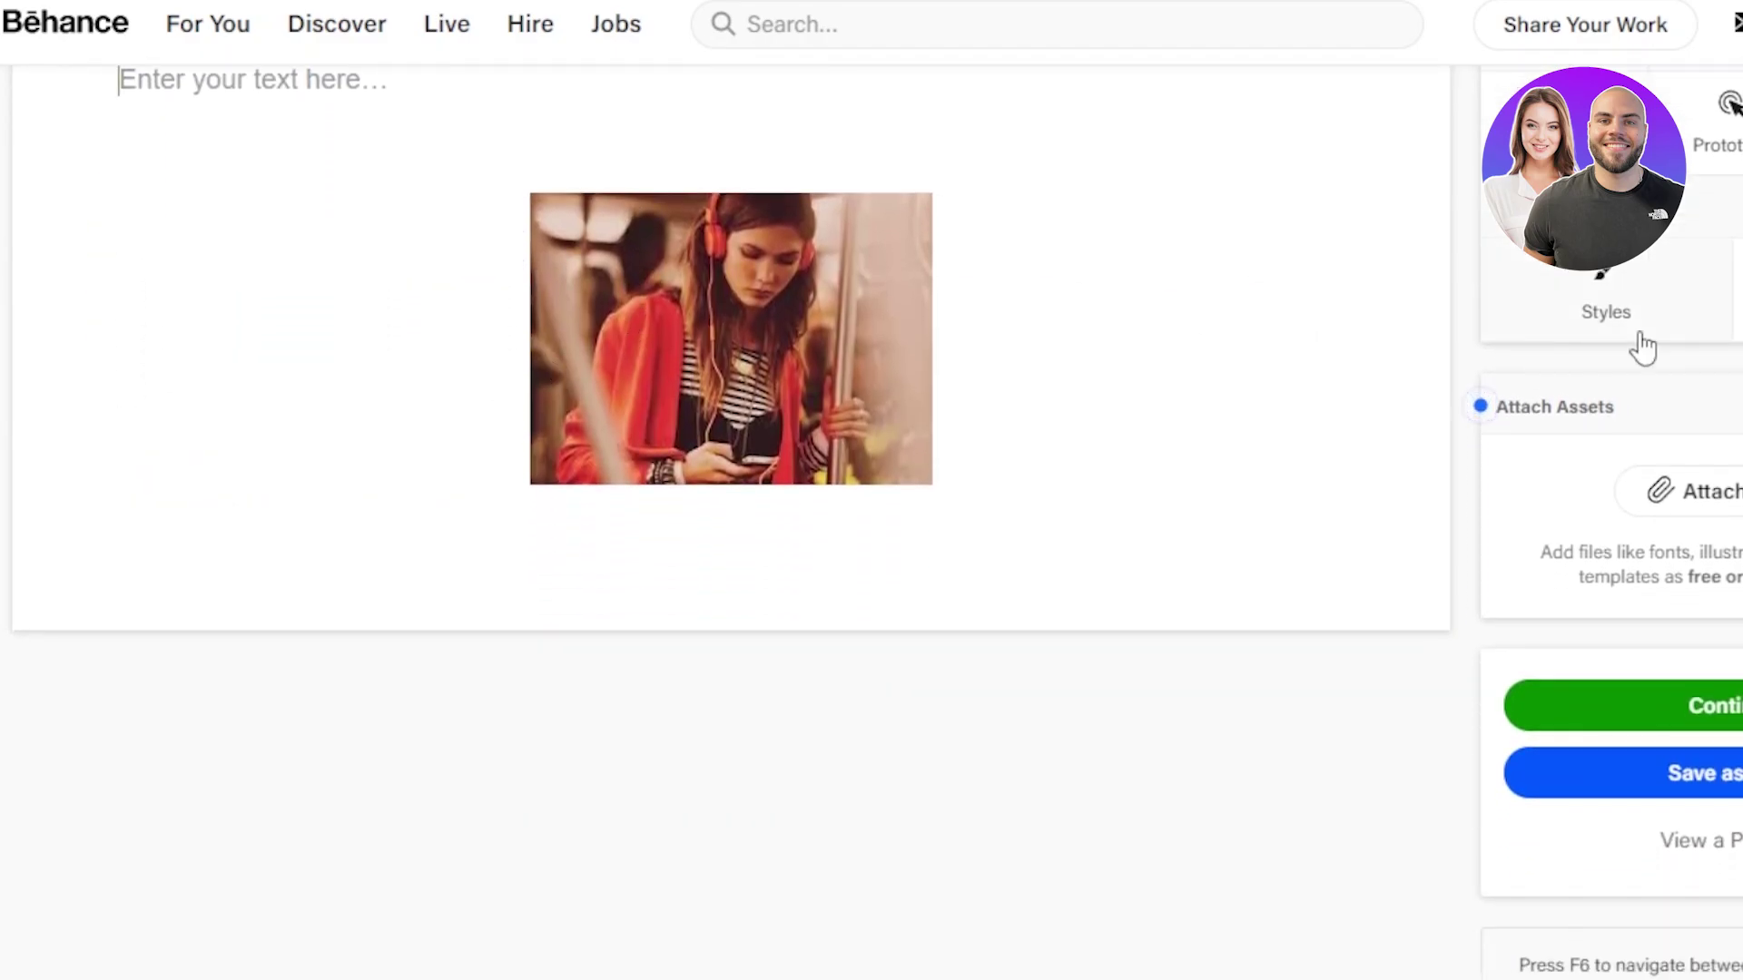
{"action": "scroll", "coordinate": [731, 409], "scroll_direction": "up", "scroll_amount": 3}
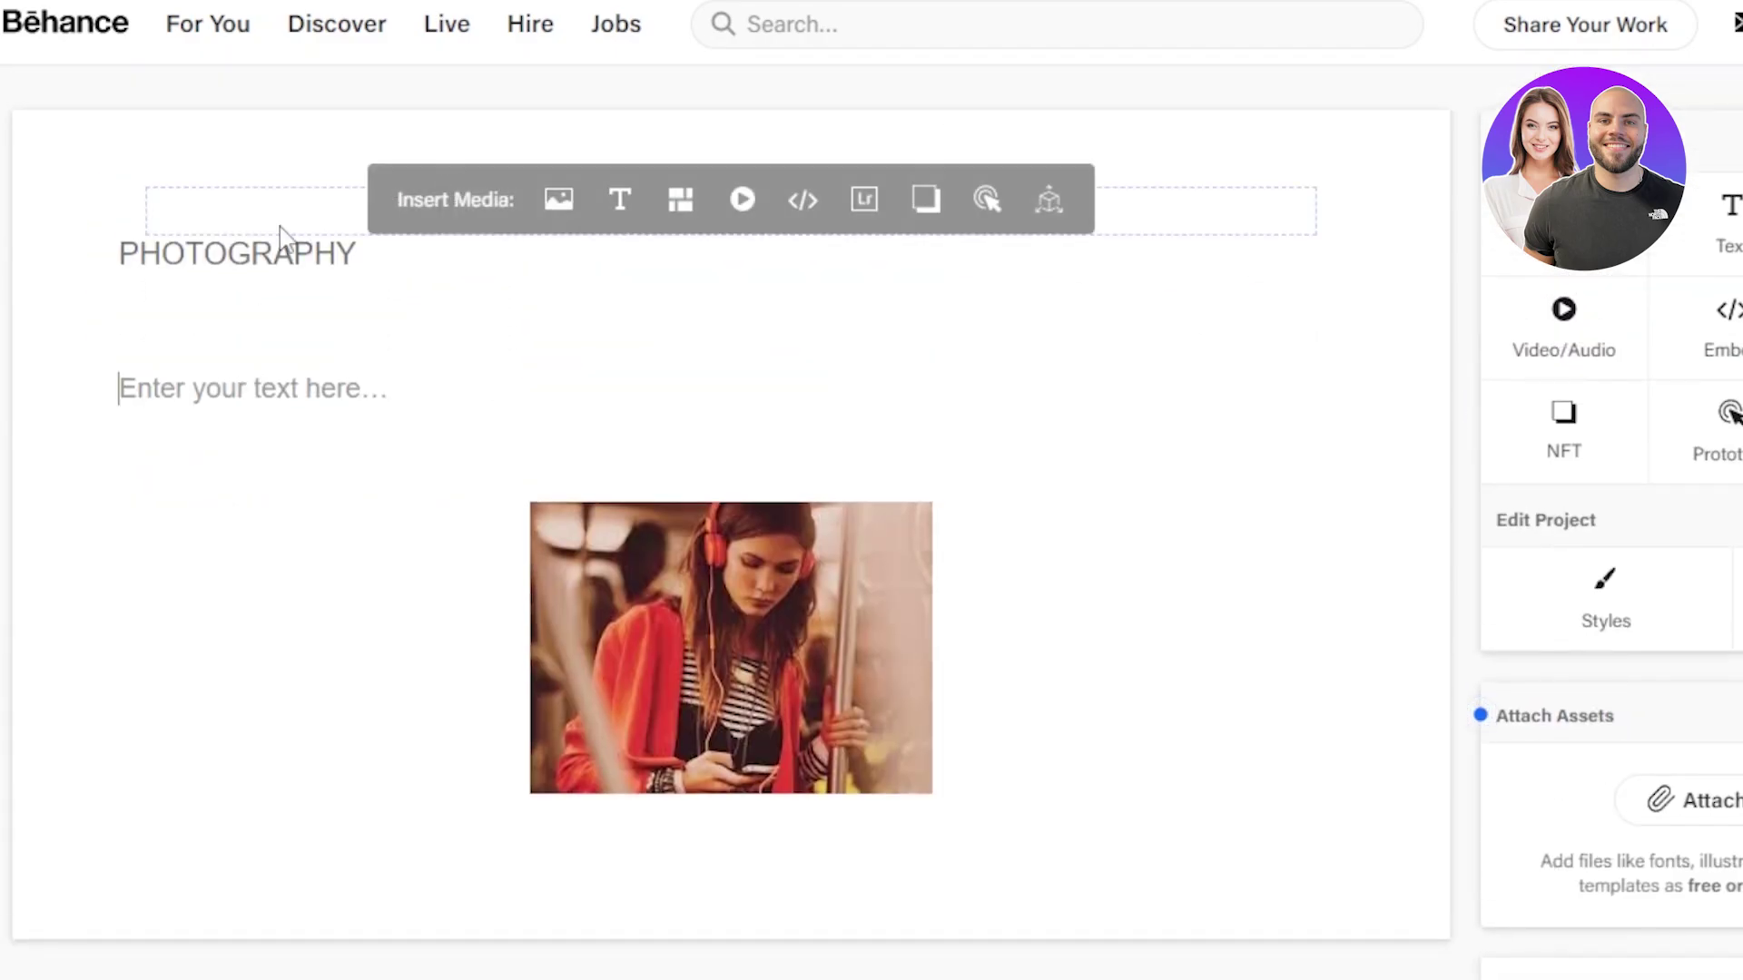
{"action": "left_click", "coordinate": [289, 254]}
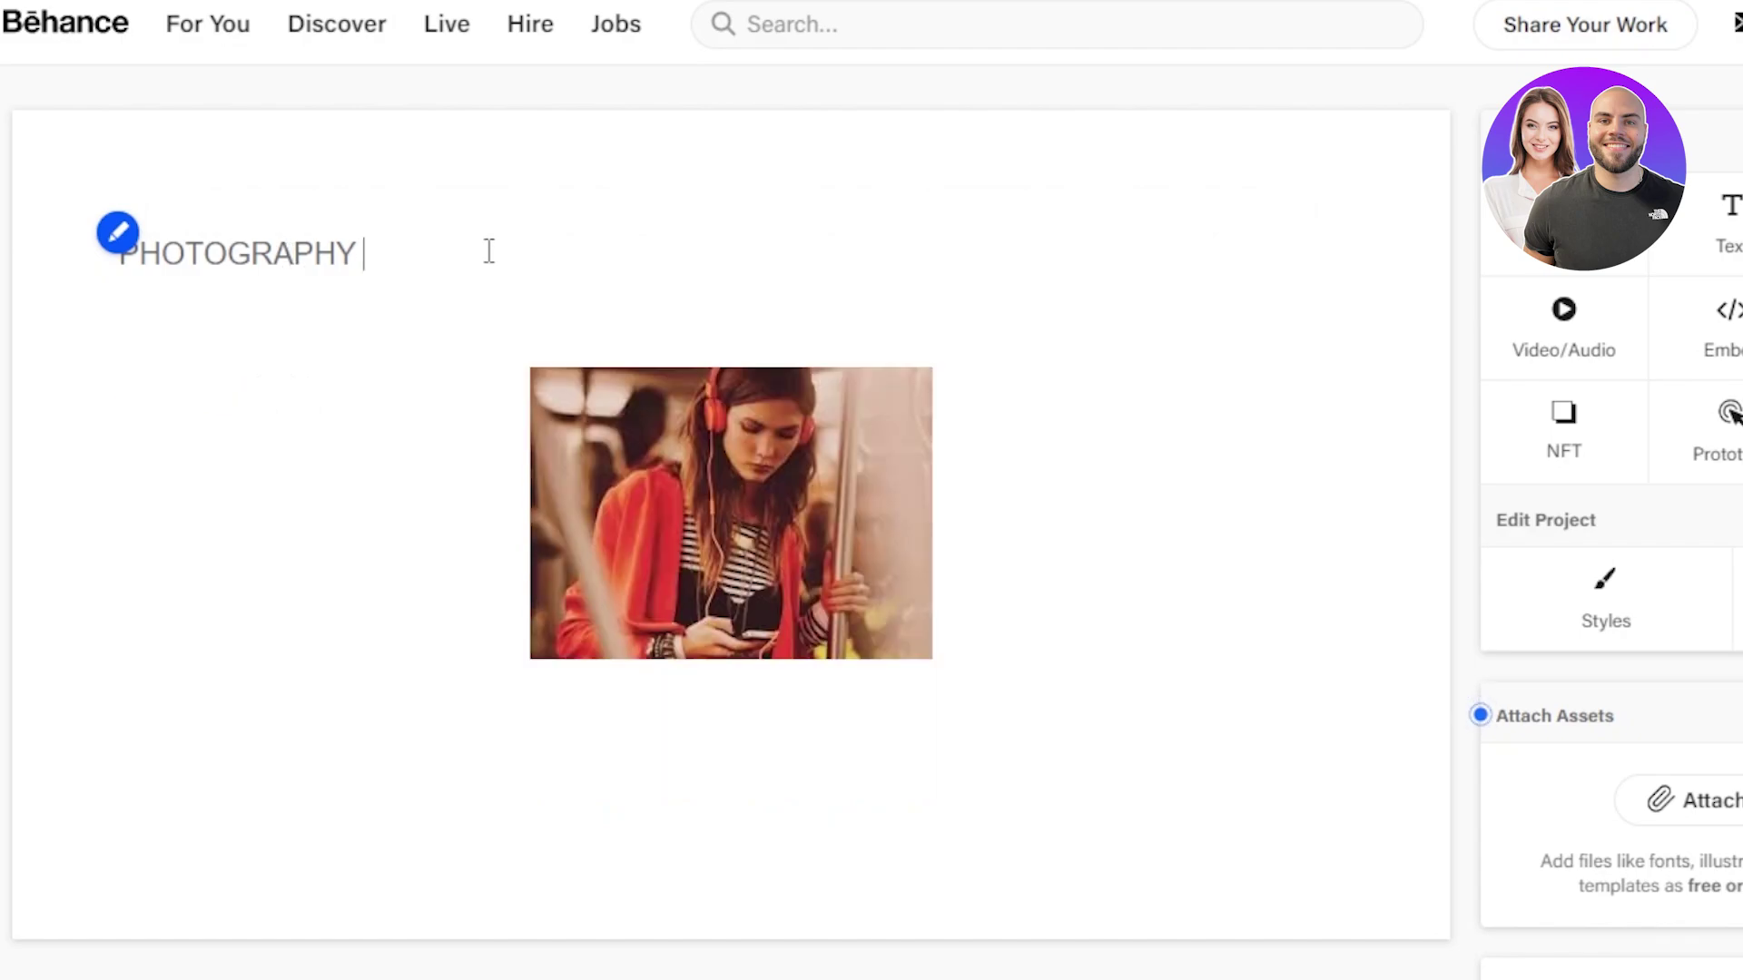
Insert an empty photo grid below the photo of the woman with headphones
{"action": "mouse_move", "coordinate": [214, 466]}
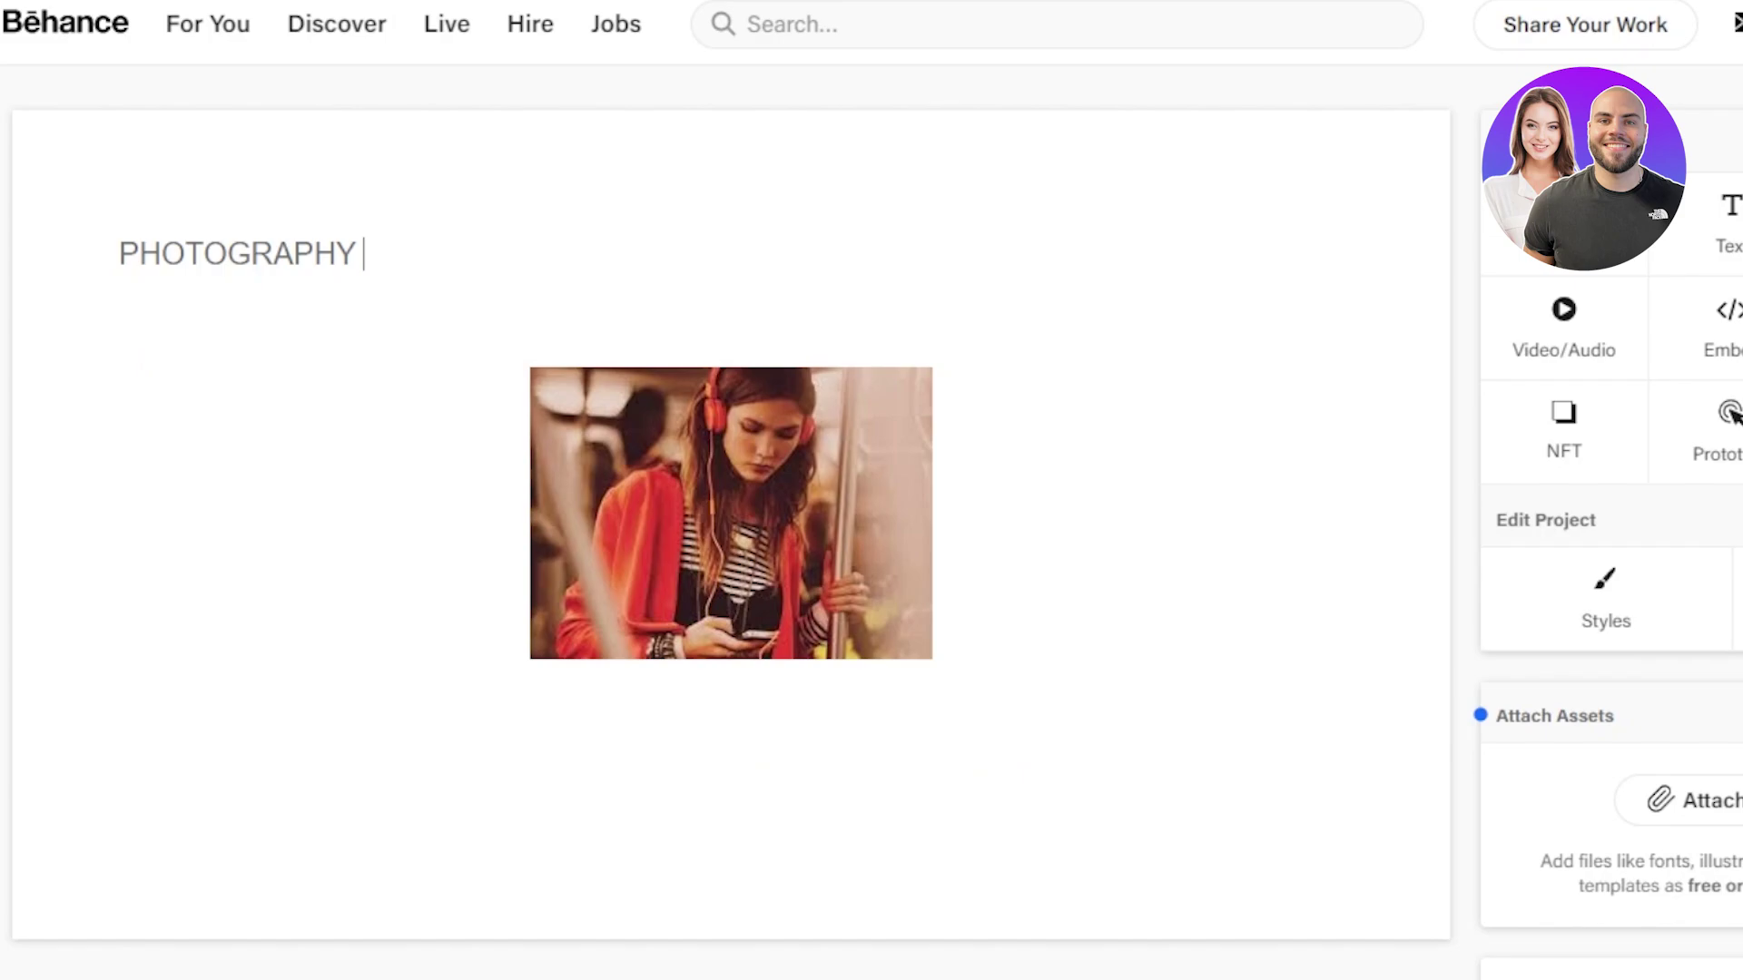
{"action": "scroll", "coordinate": [1548, 413], "scroll_direction": "down", "scroll_amount": 1}
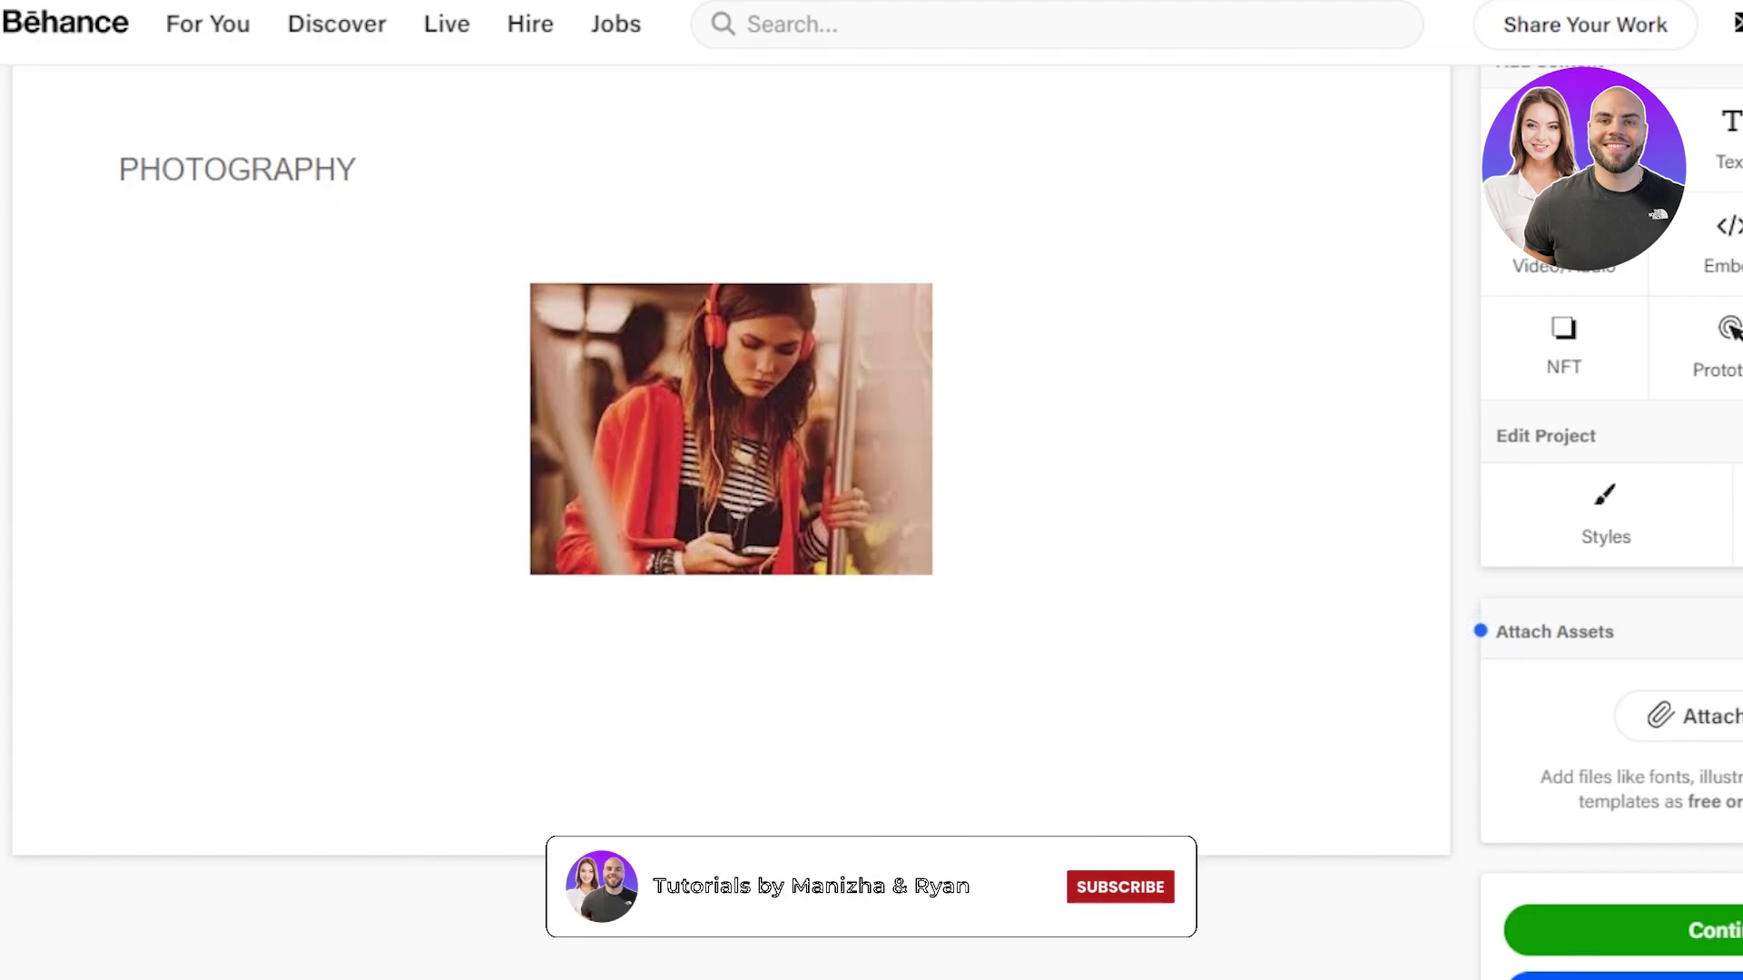
{"action": "scroll", "coordinate": [731, 453], "scroll_direction": "down", "scroll_amount": 5}
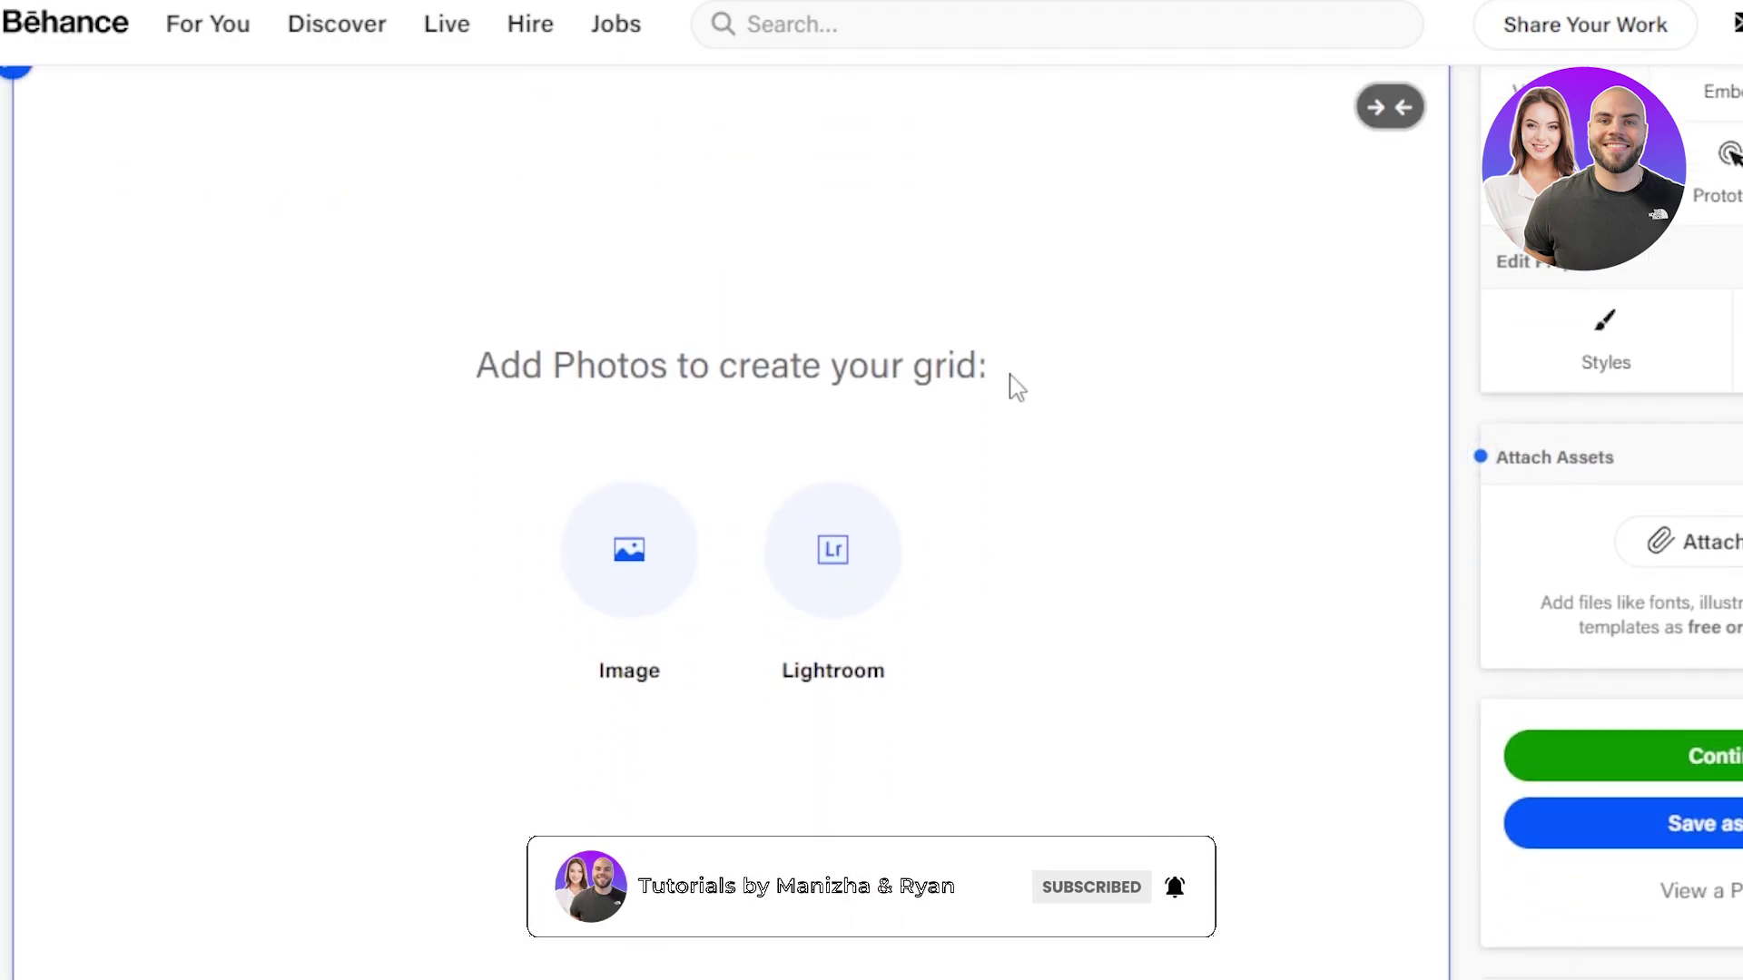
Review the project from the heading down to the empty photo grid, then view the Embed Media form and close it
{"action": "scroll", "coordinate": [730, 454], "scroll_direction": "up", "scroll_amount": 3}
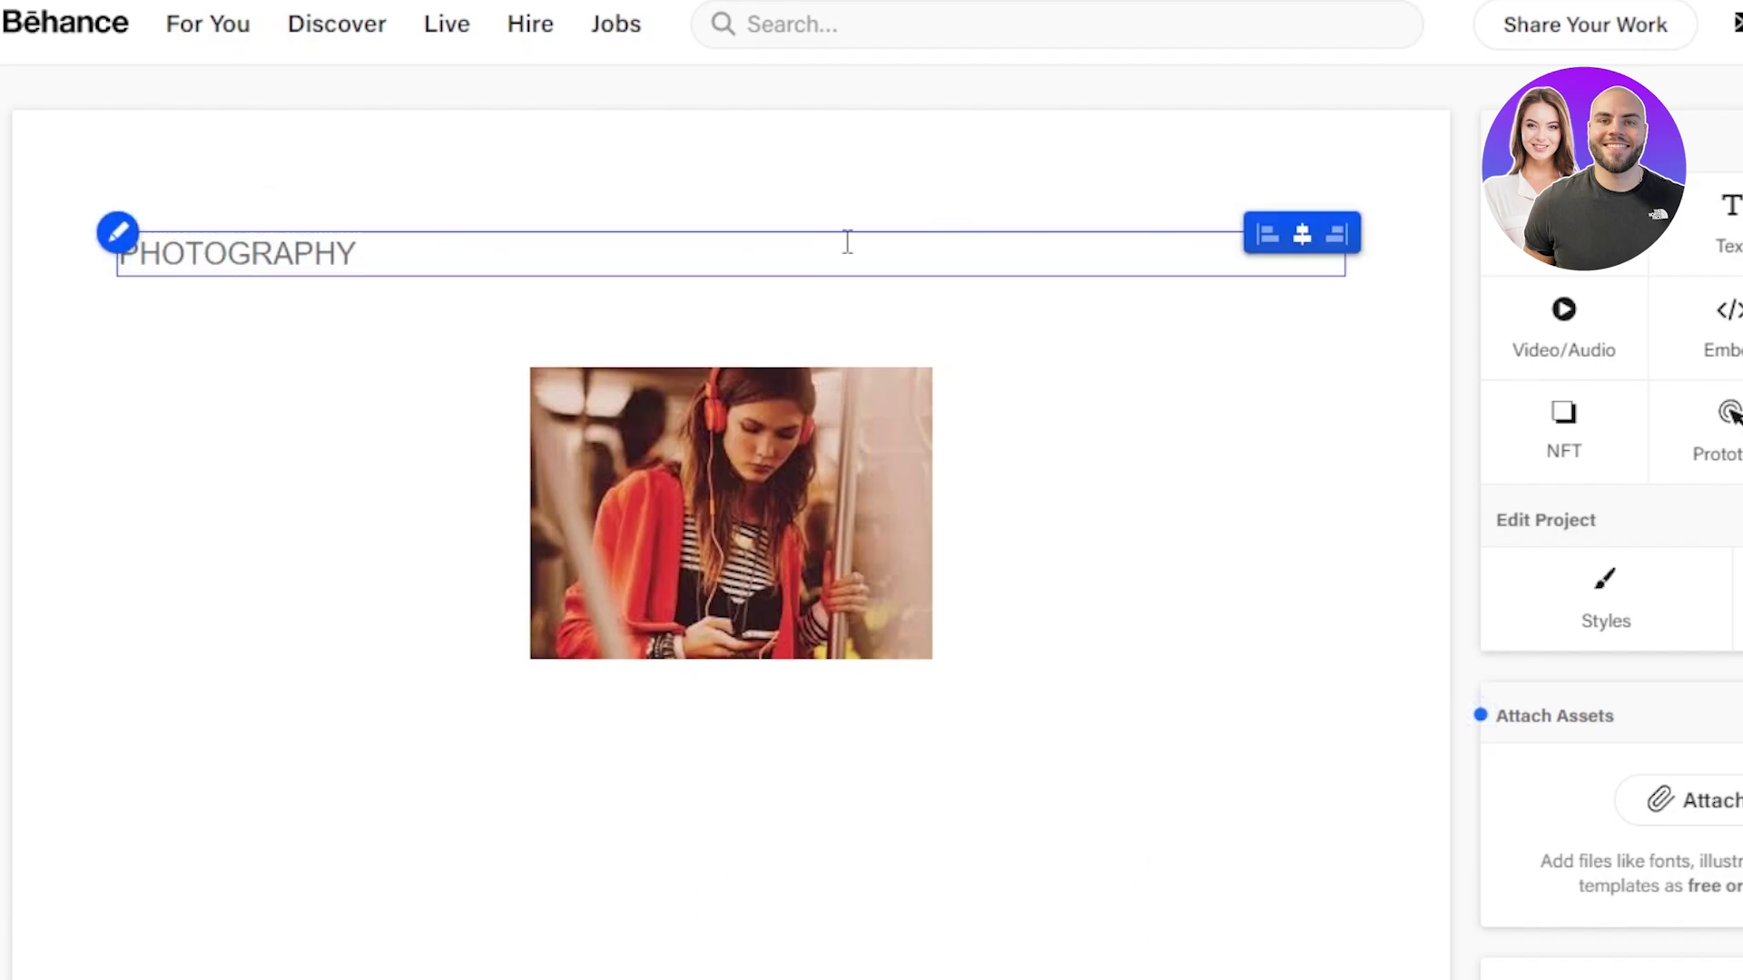
{"action": "scroll", "coordinate": [817, 541], "scroll_direction": "down", "scroll_amount": 5}
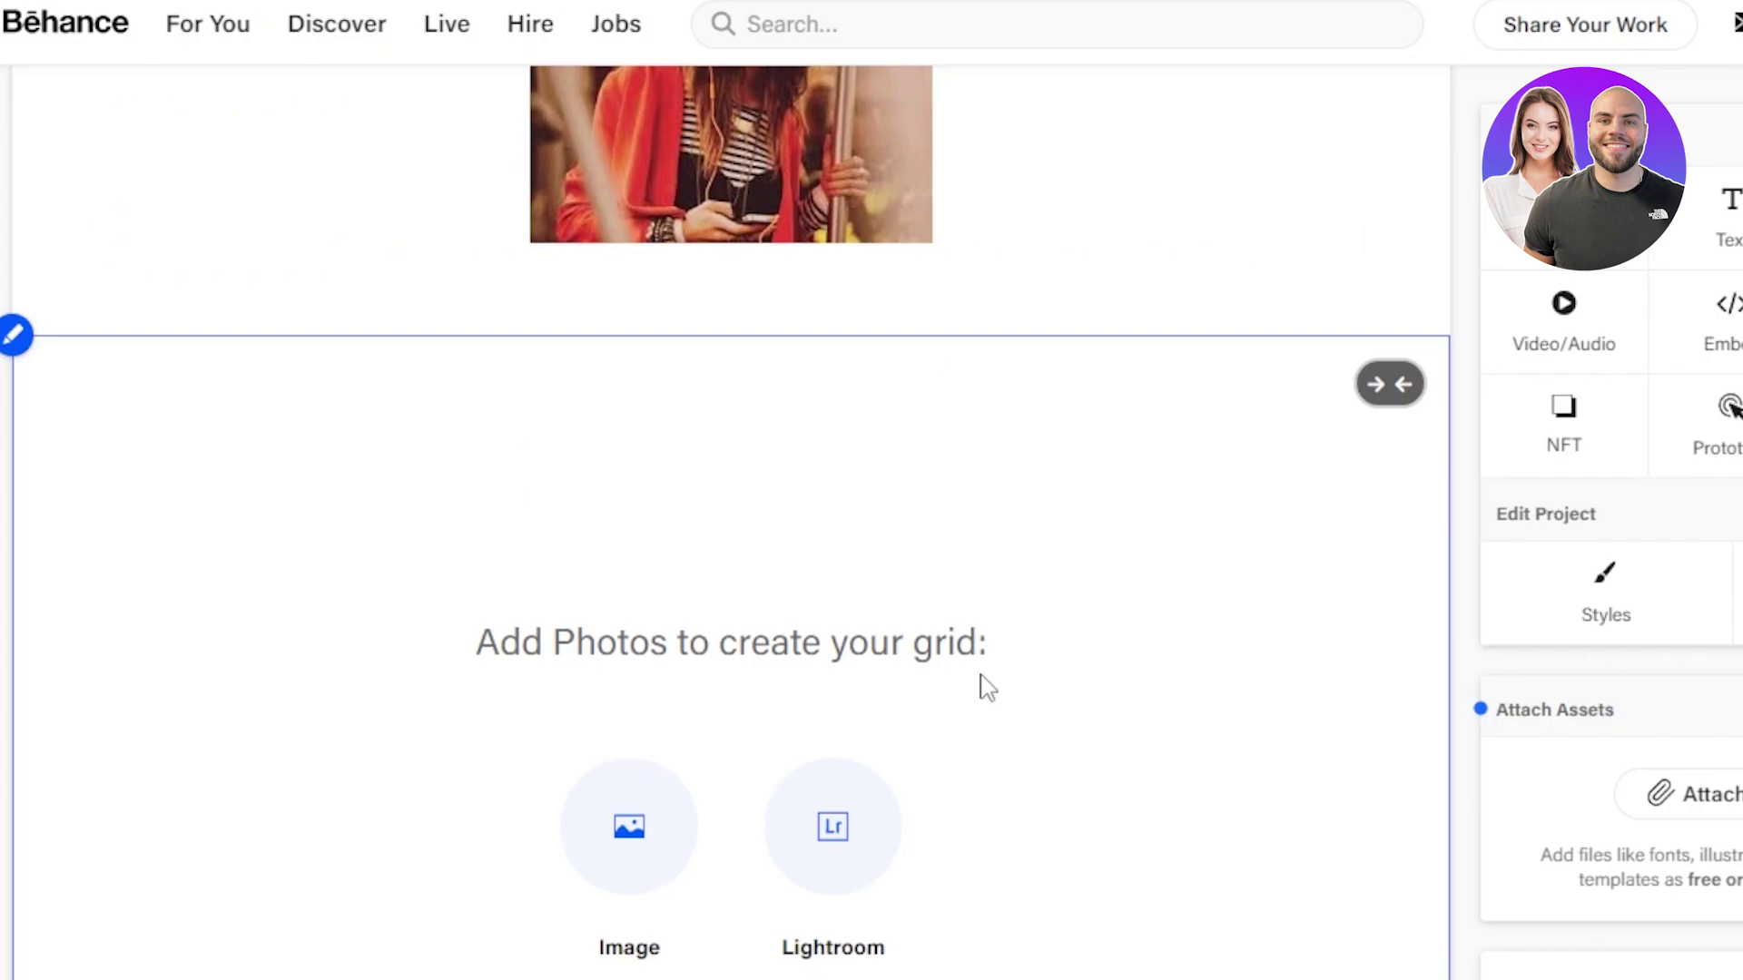
{"action": "scroll", "coordinate": [805, 638], "scroll_direction": "down", "scroll_amount": 2}
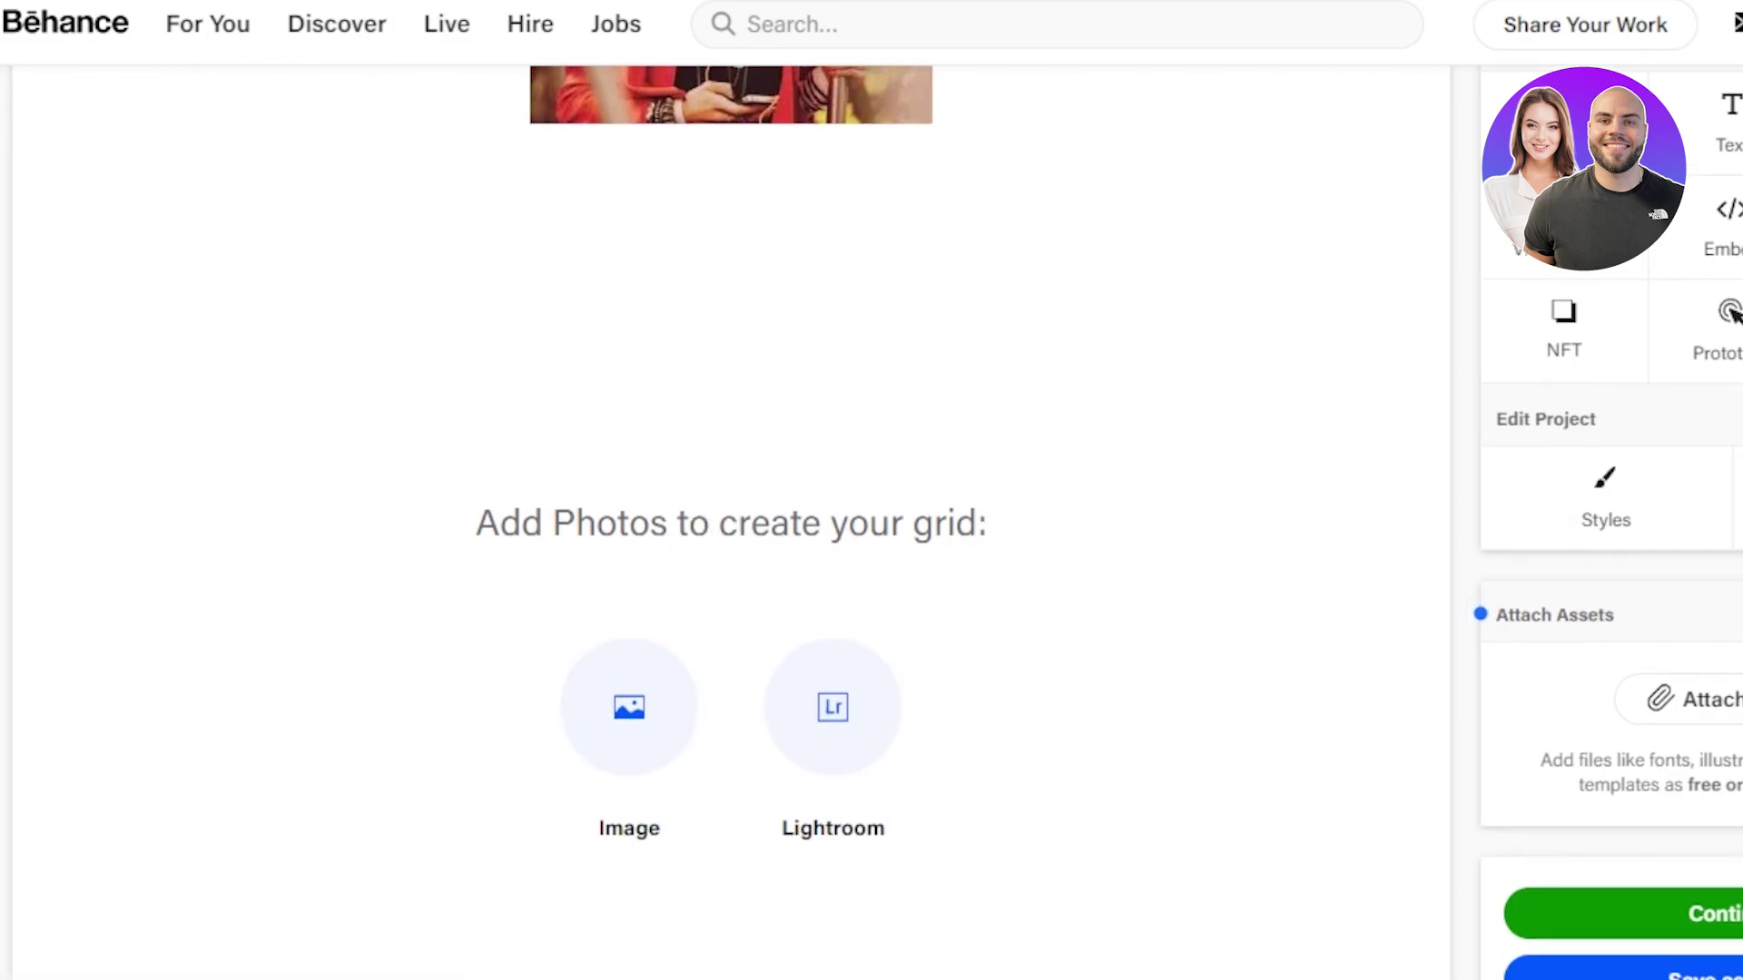
{"action": "scroll", "coordinate": [808, 669], "scroll_direction": "down", "scroll_amount": 2}
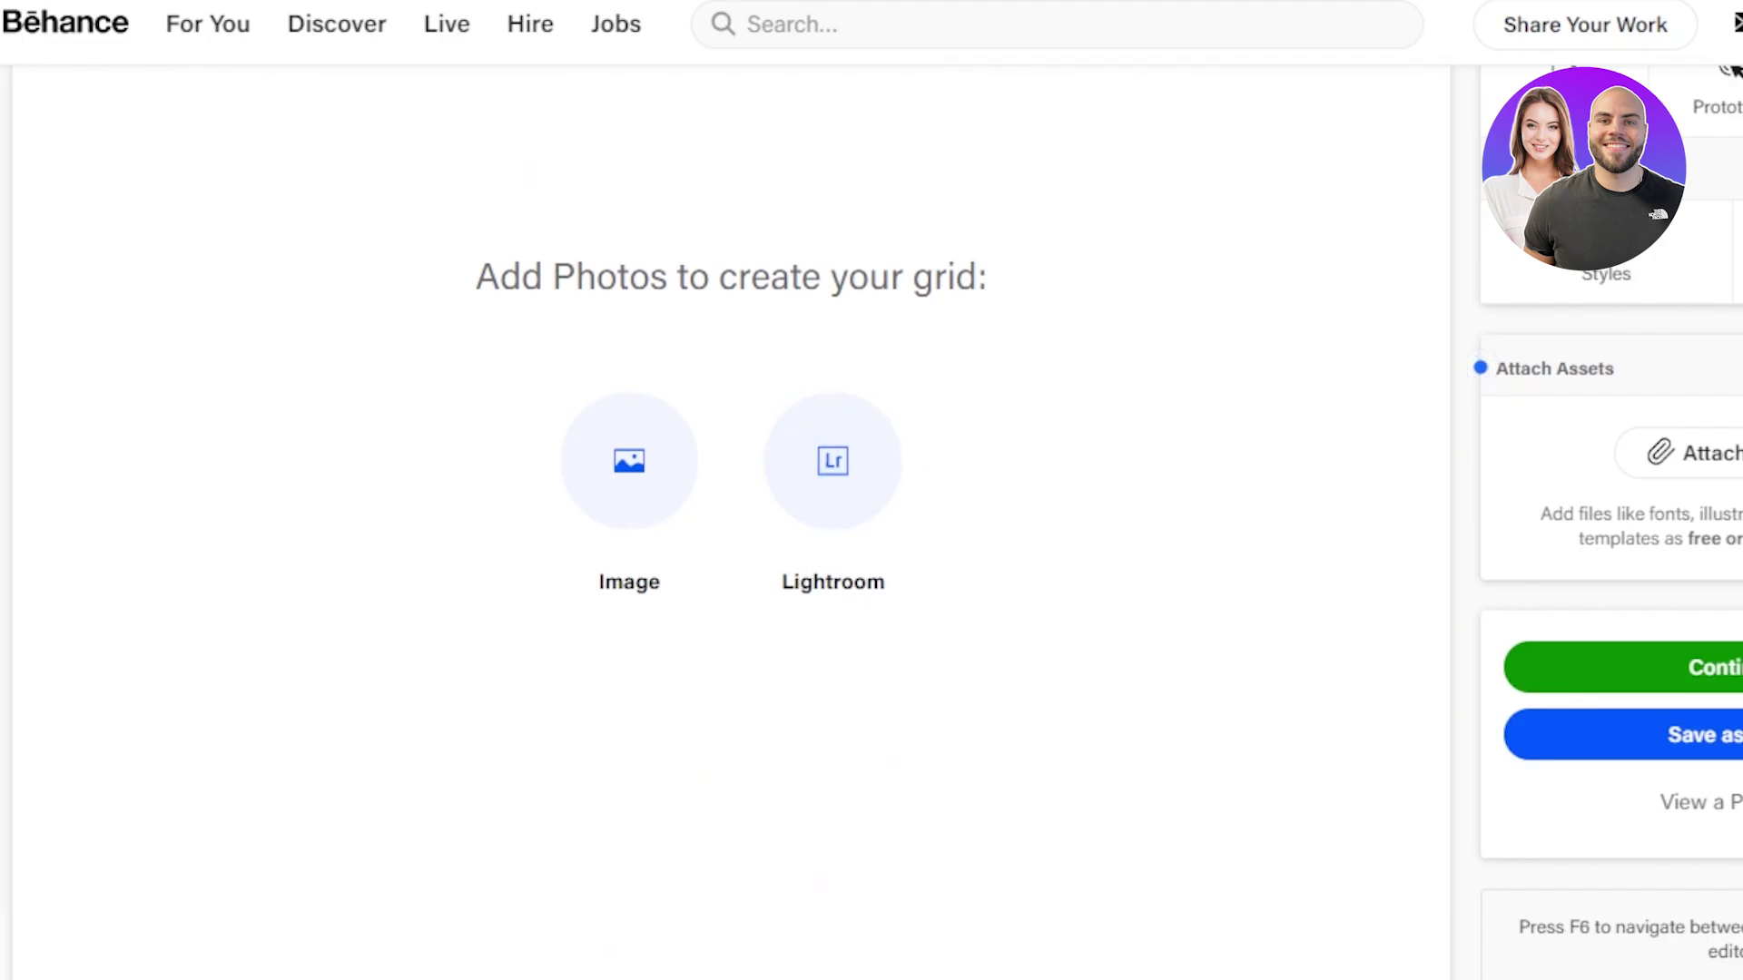
{"action": "scroll", "coordinate": [726, 490], "scroll_direction": "up", "scroll_amount": 4}
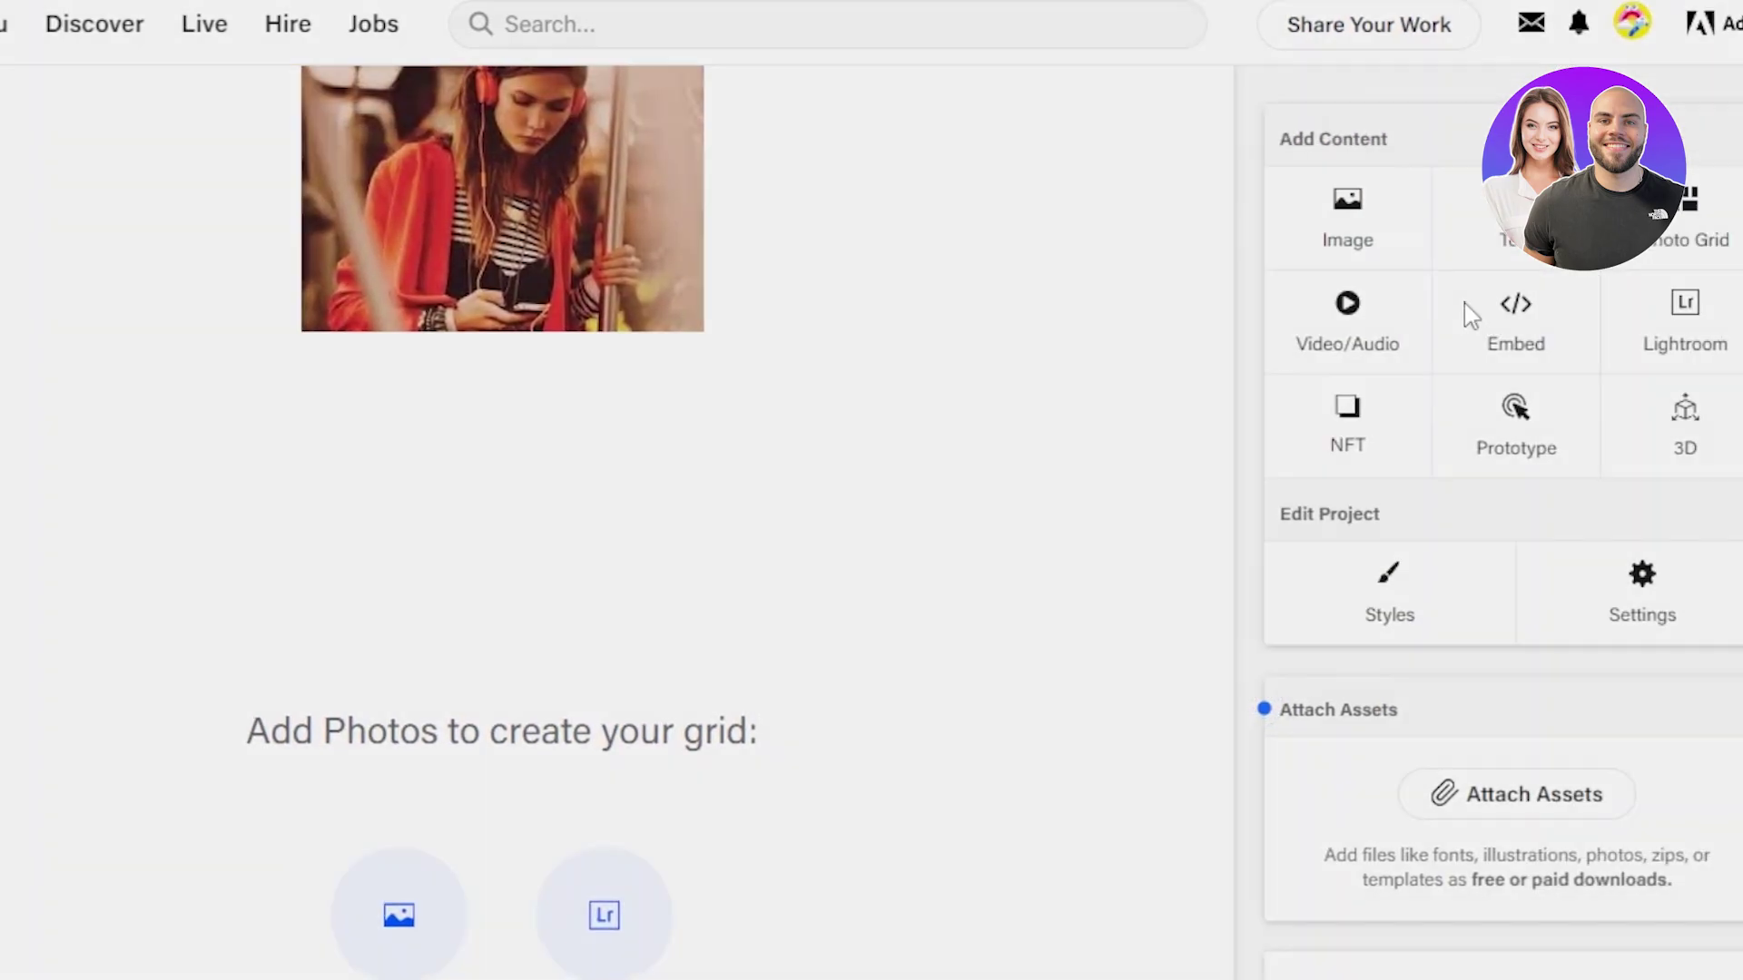
{"action": "left_click", "coordinate": [1463, 302]}
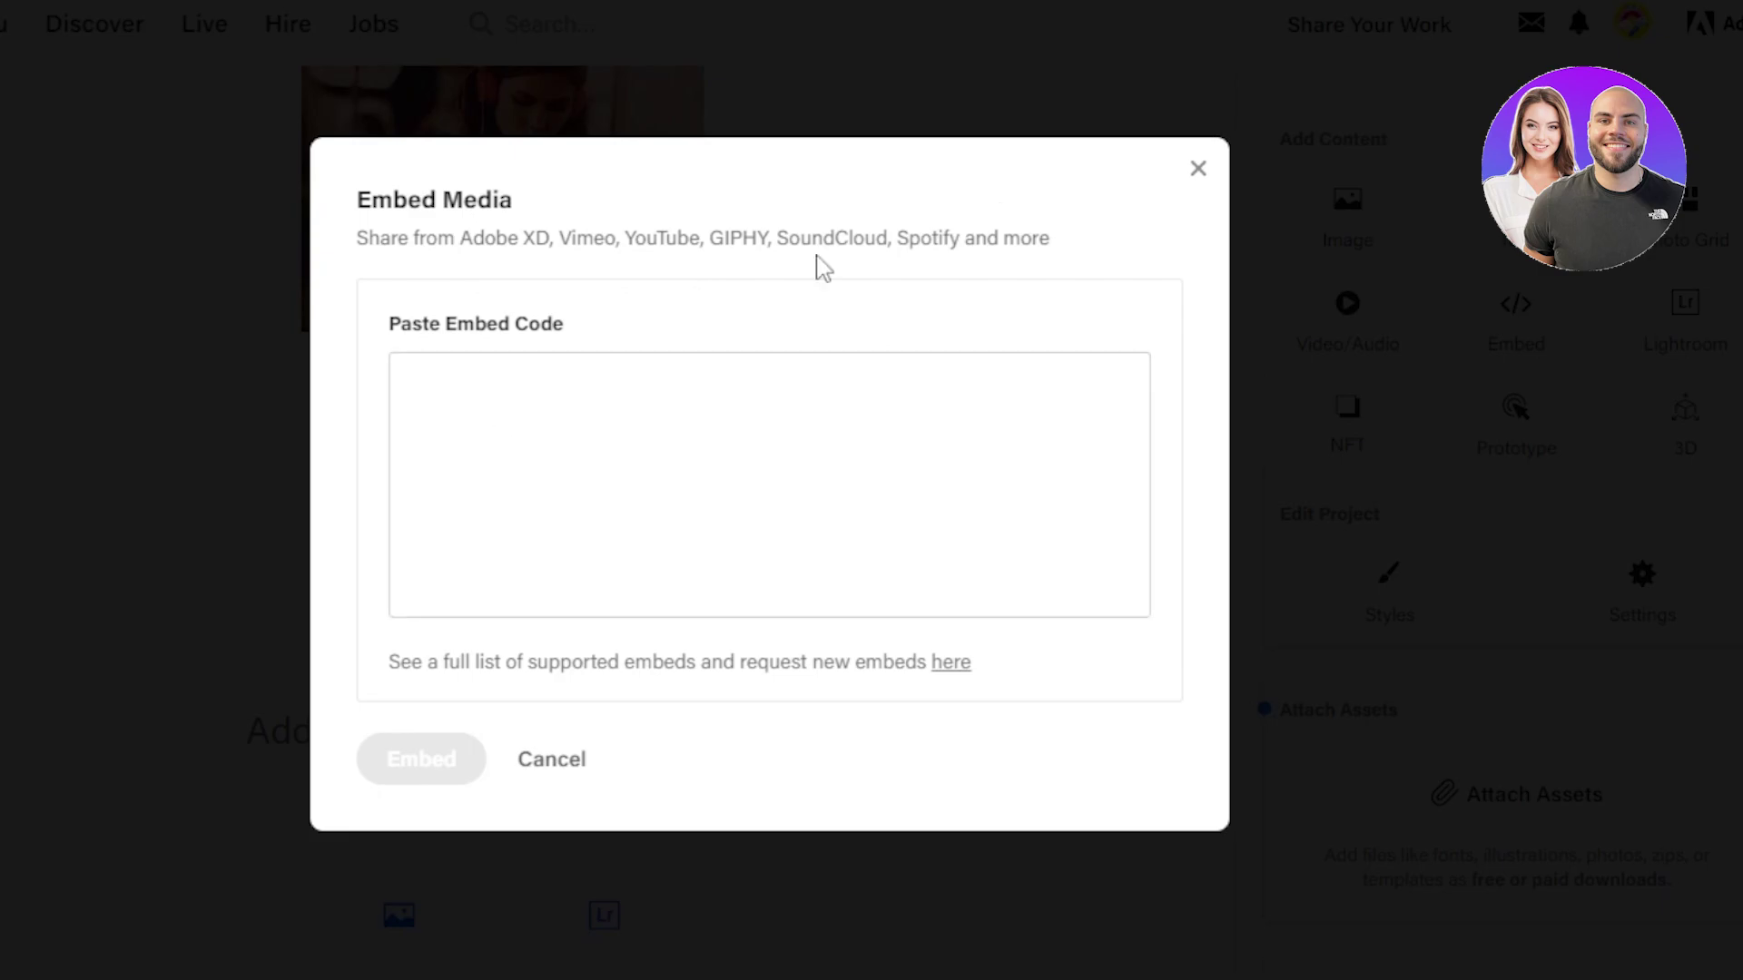
{"action": "left_click", "coordinate": [1199, 170]}
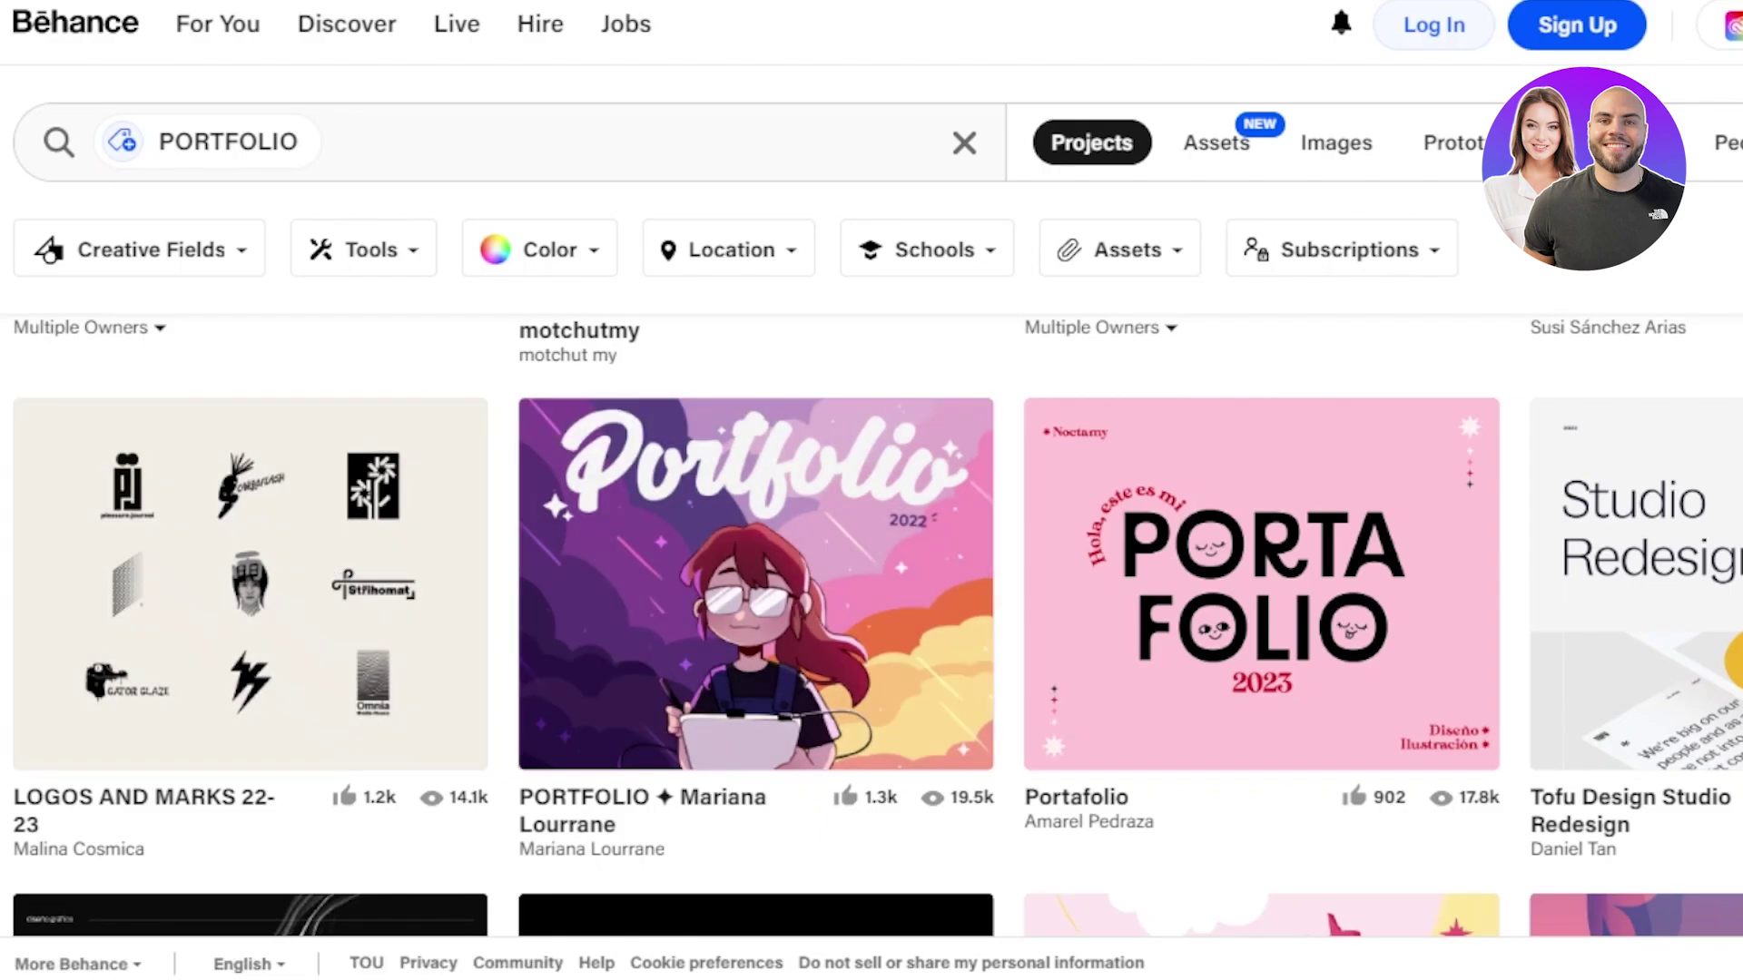
Clear the PORTFOLIO search and search the Behance projects for PHOTOGRAPHY
{"action": "scroll", "coordinate": [669, 482], "scroll_direction": "down", "scroll_amount": 5}
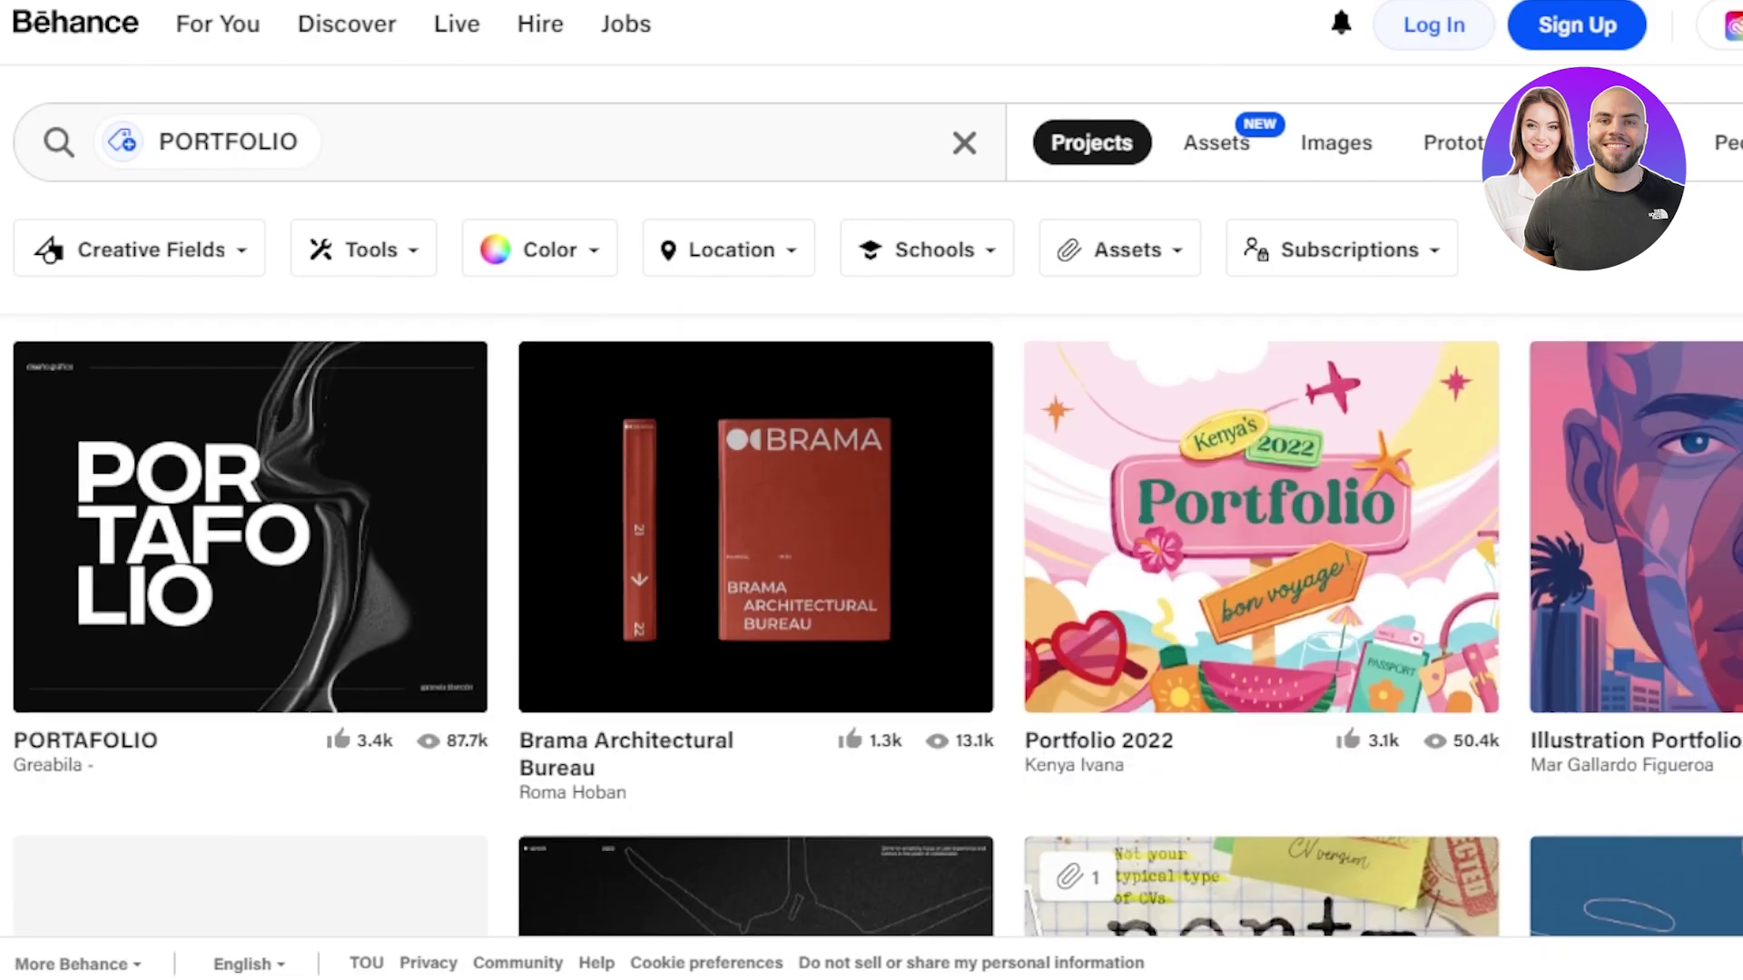
{"action": "scroll", "coordinate": [669, 482], "scroll_direction": "up", "scroll_amount": 7}
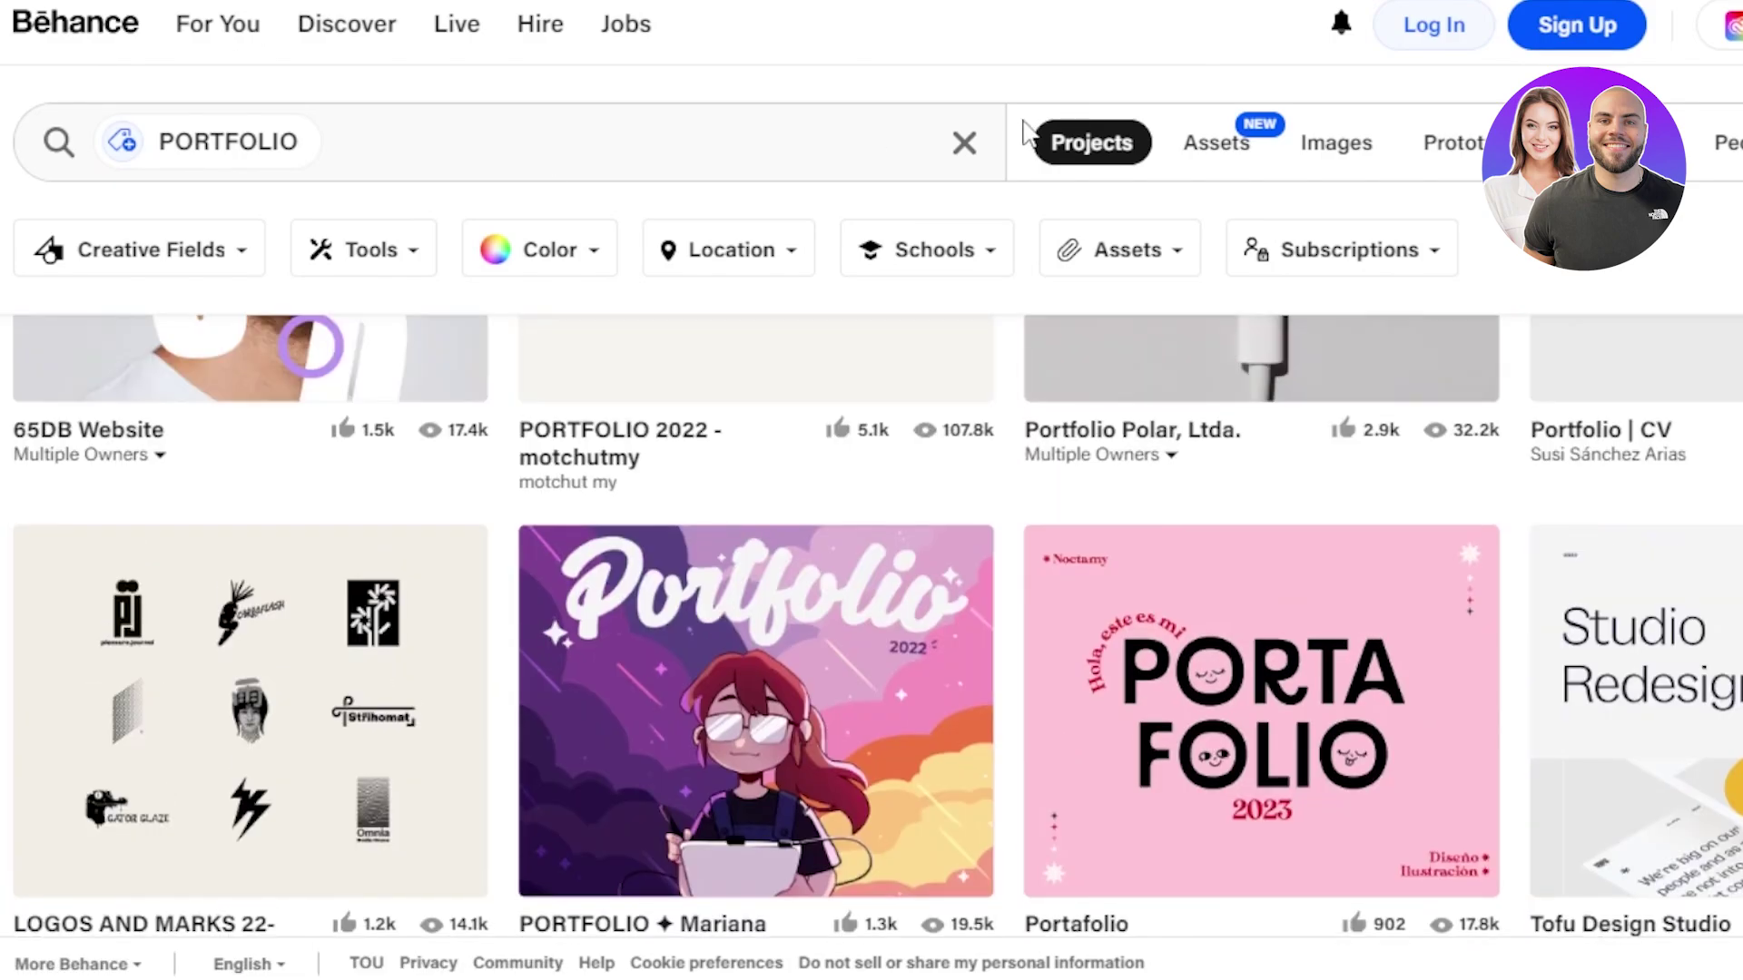
{"action": "left_click", "coordinate": [964, 142]}
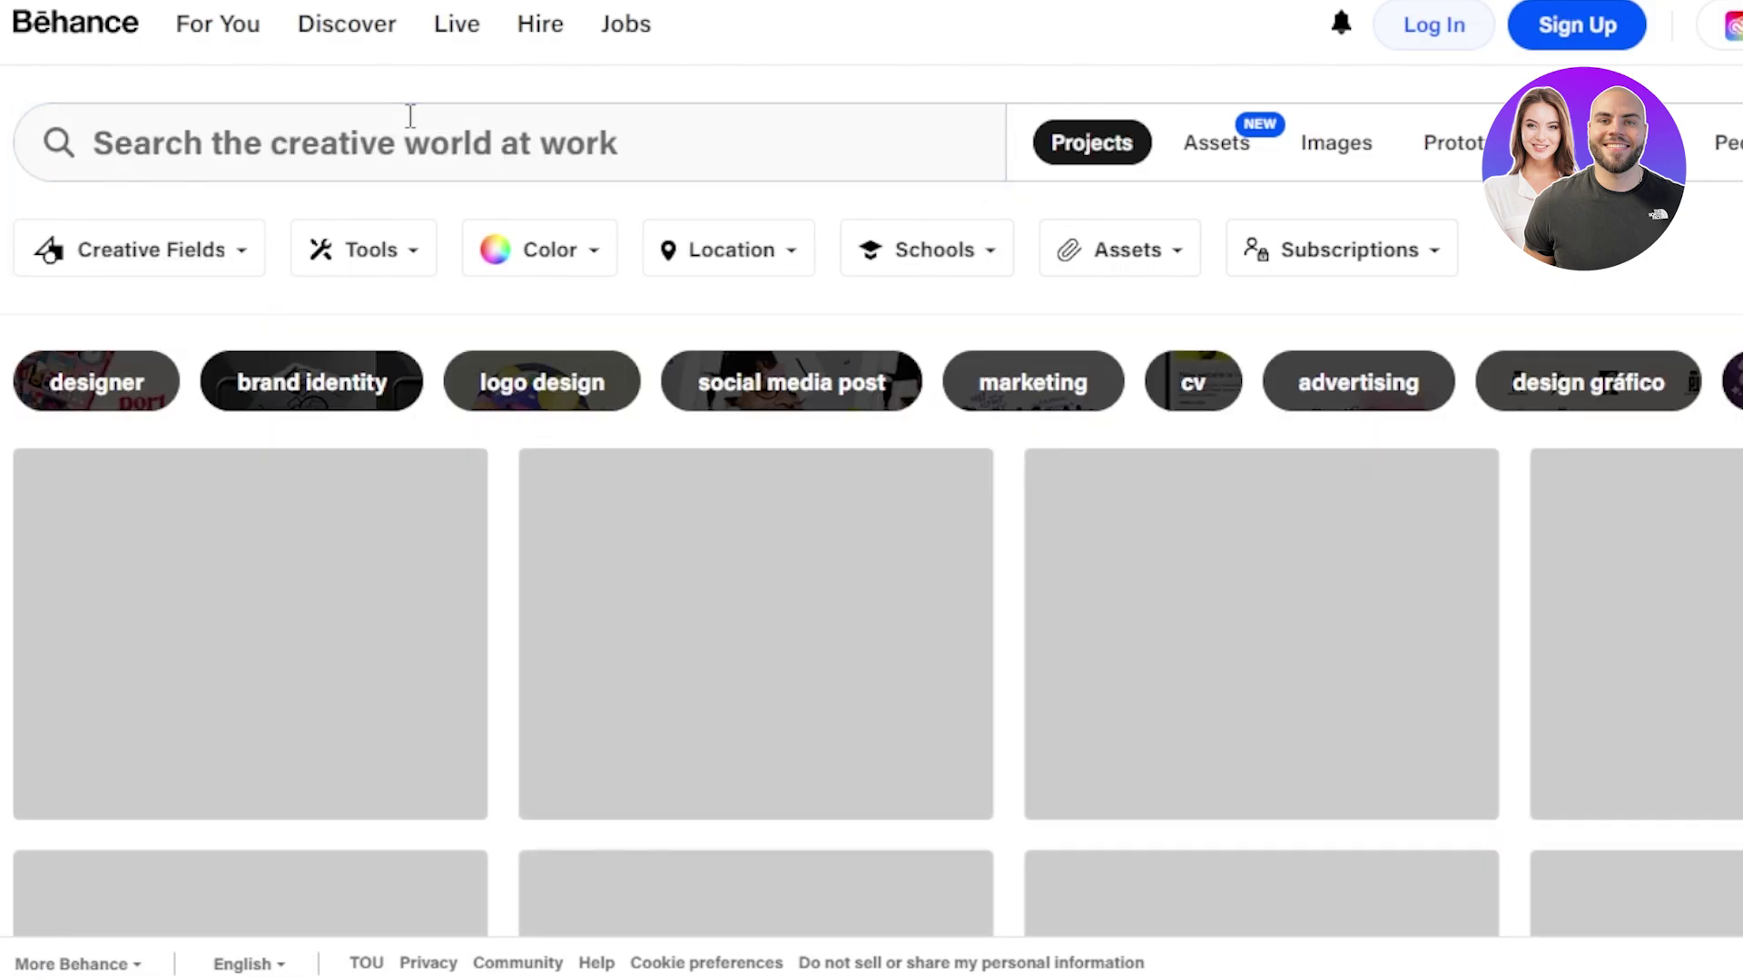
{"action": "left_click", "coordinate": [410, 115]}
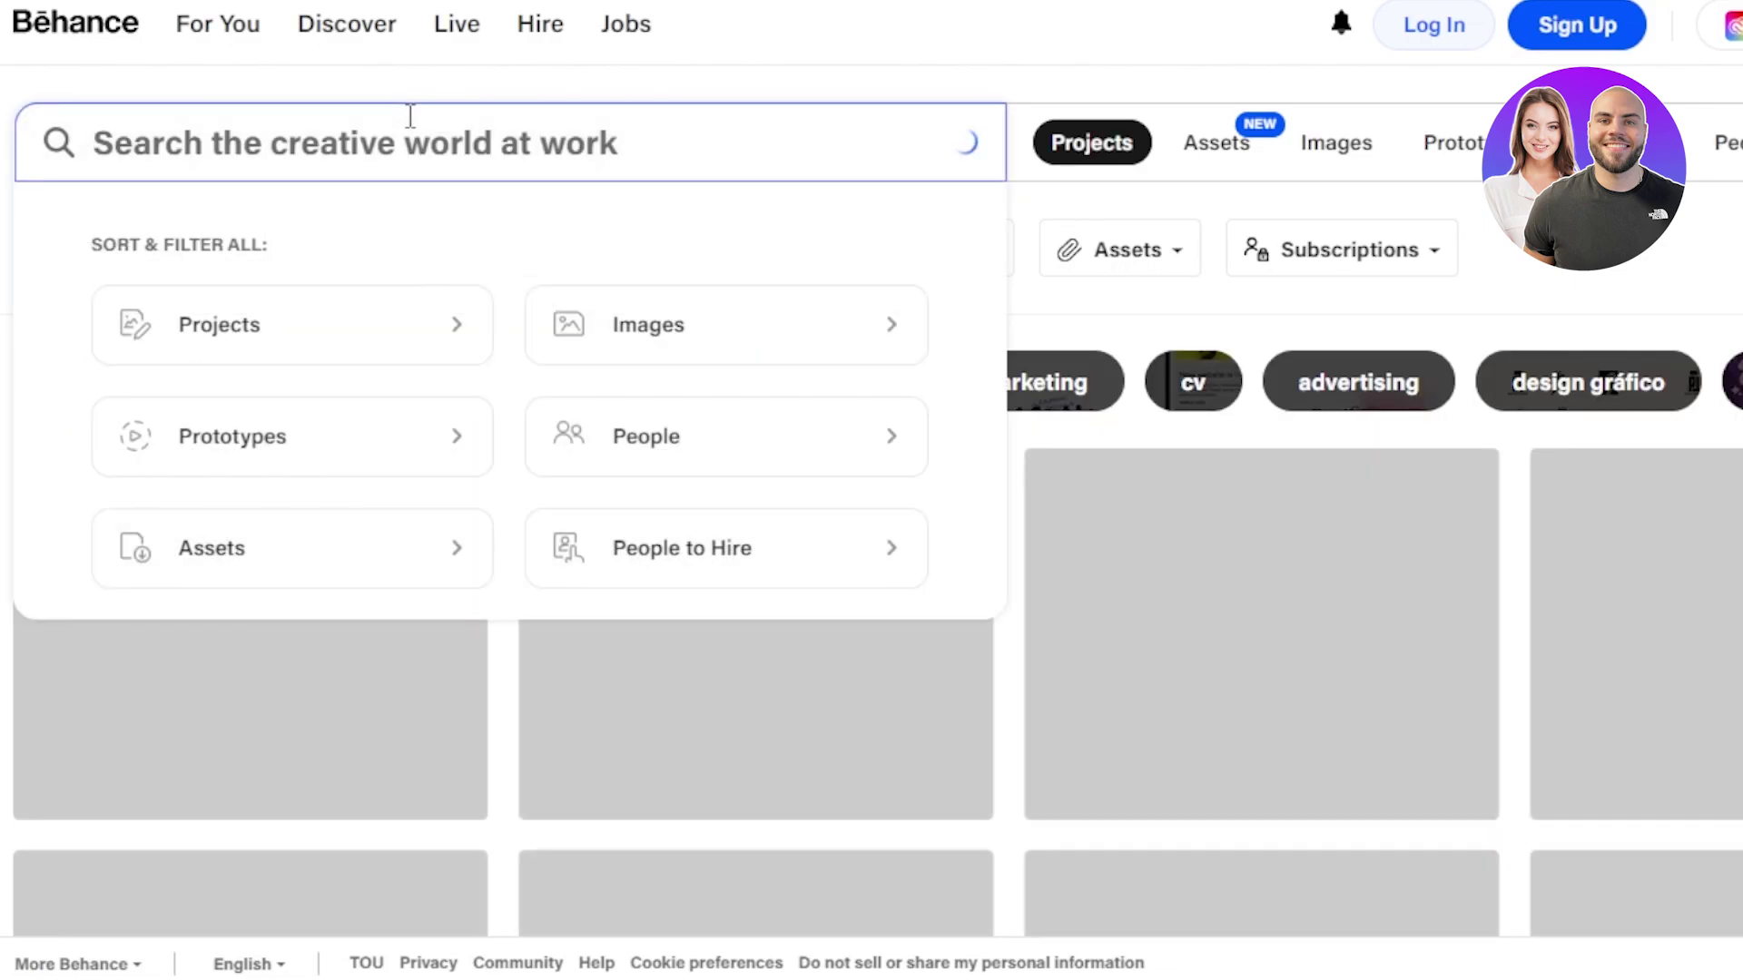
{"action": "type", "text": "PHOTOGRAPHY"}
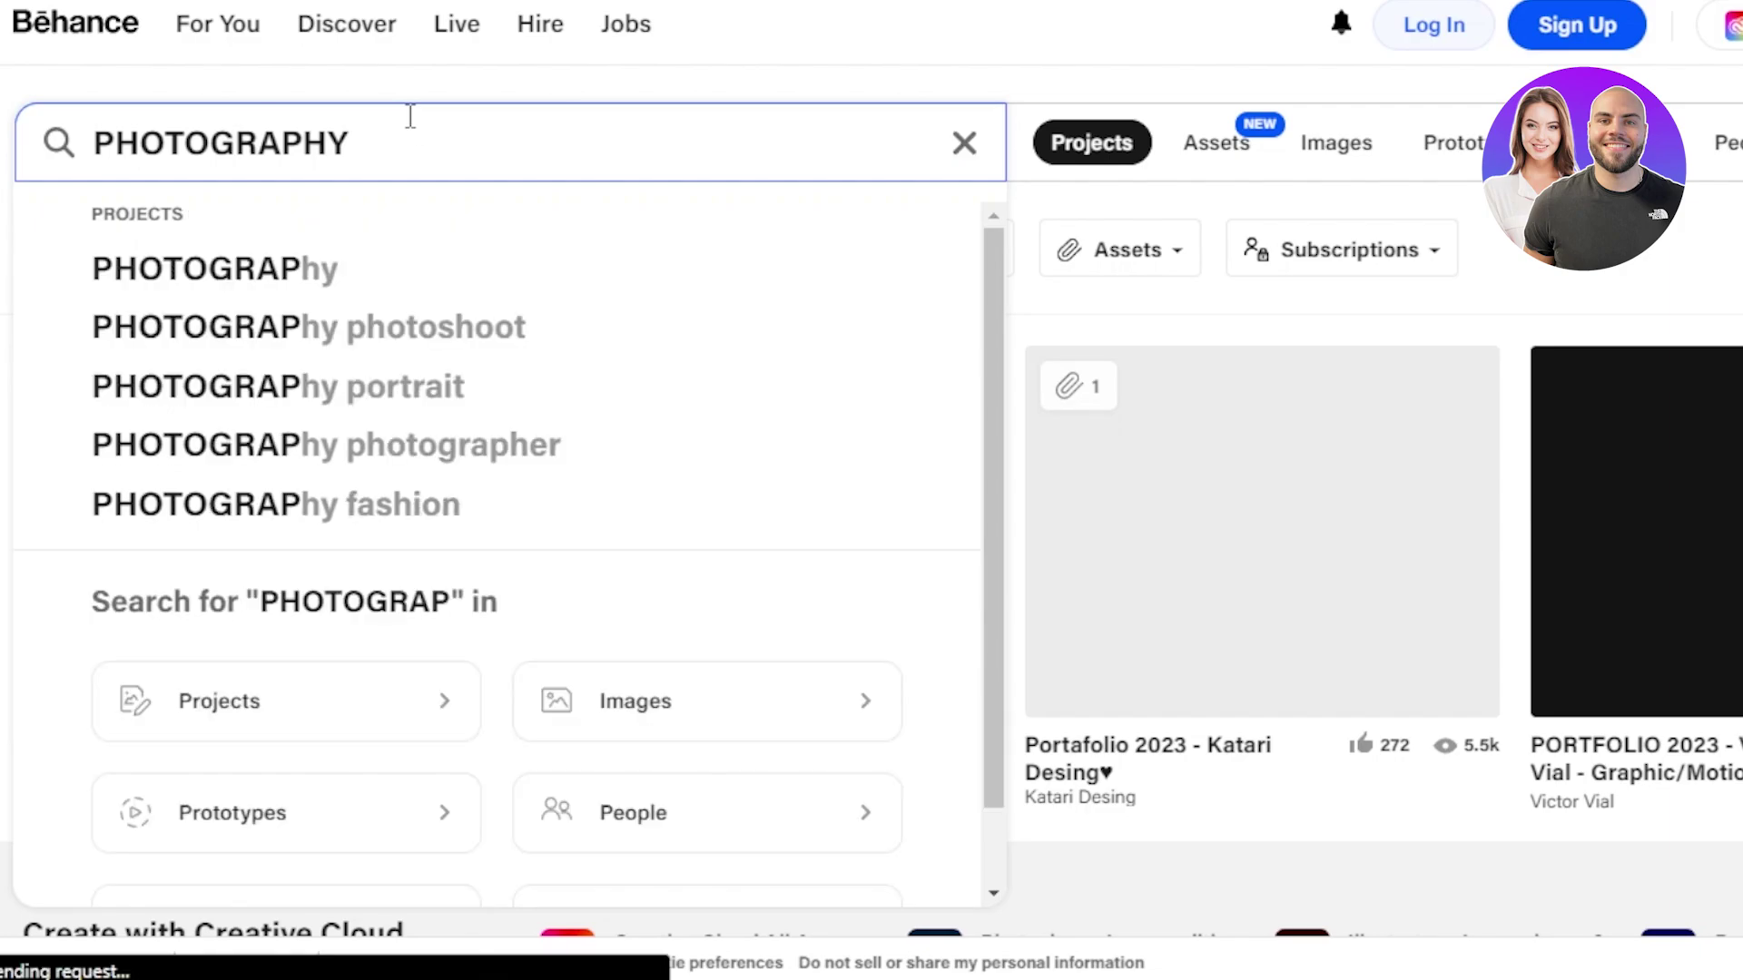
{"action": "key", "text": "Return"}
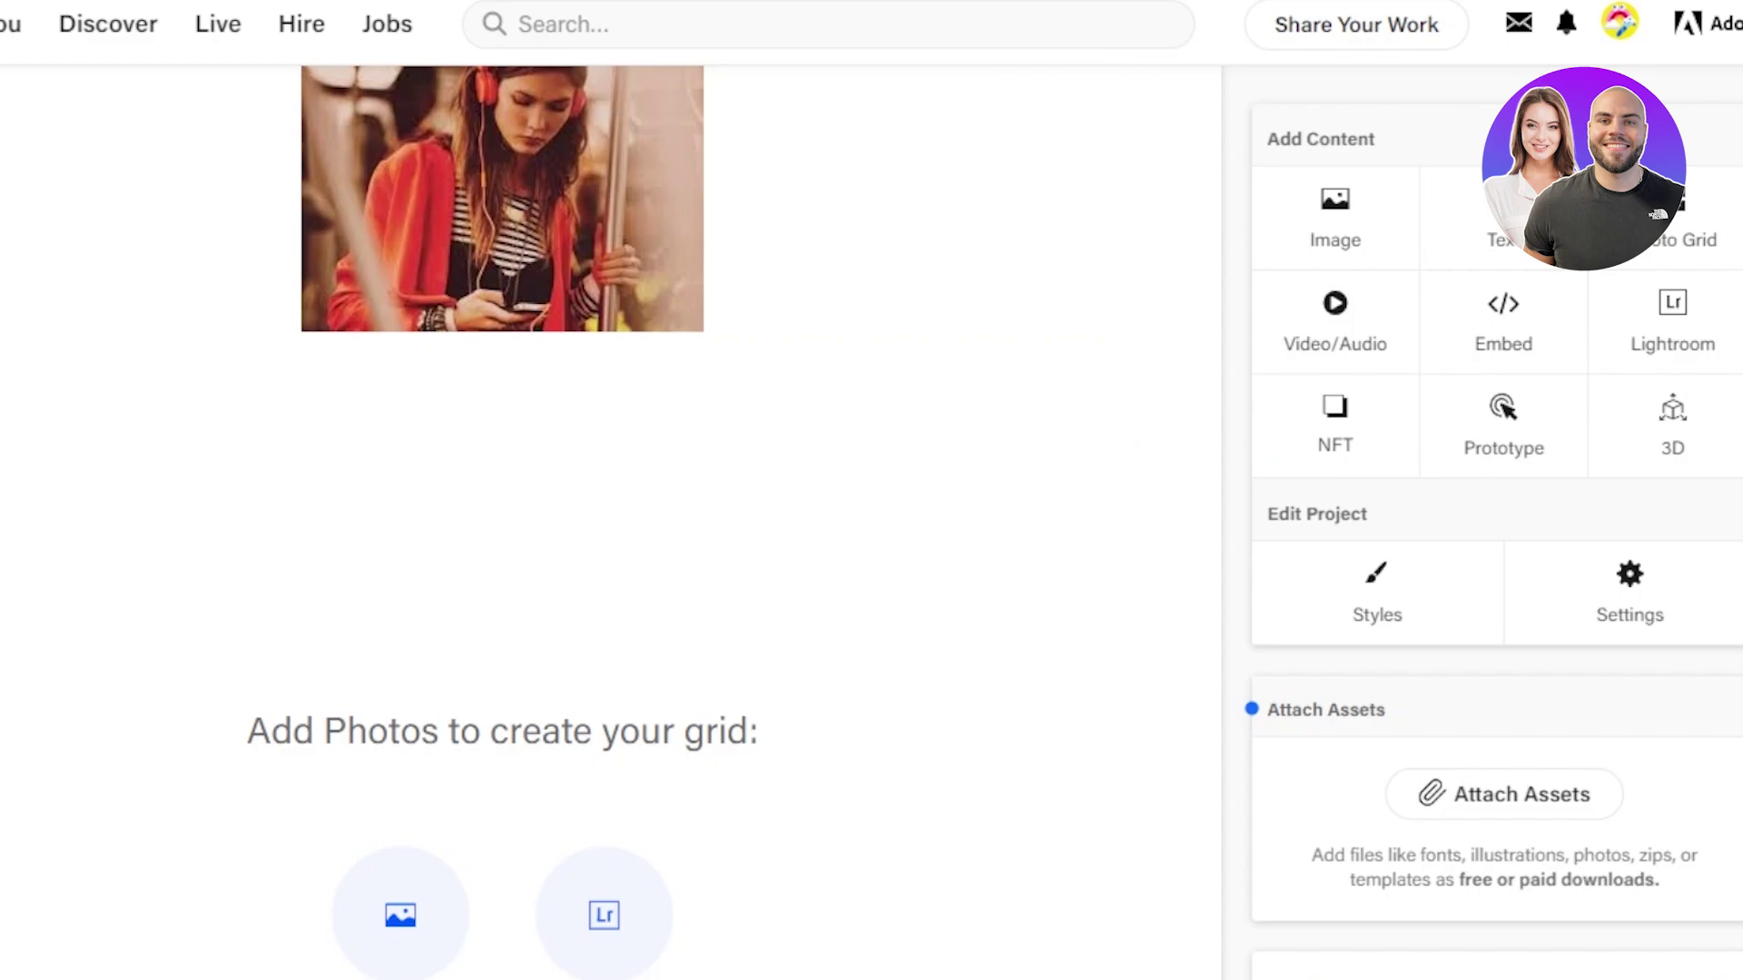
Set the project's background color to orange-red FF5E29 in the project styles
{"action": "scroll", "coordinate": [1633, 472], "scroll_direction": "down", "scroll_amount": 1}
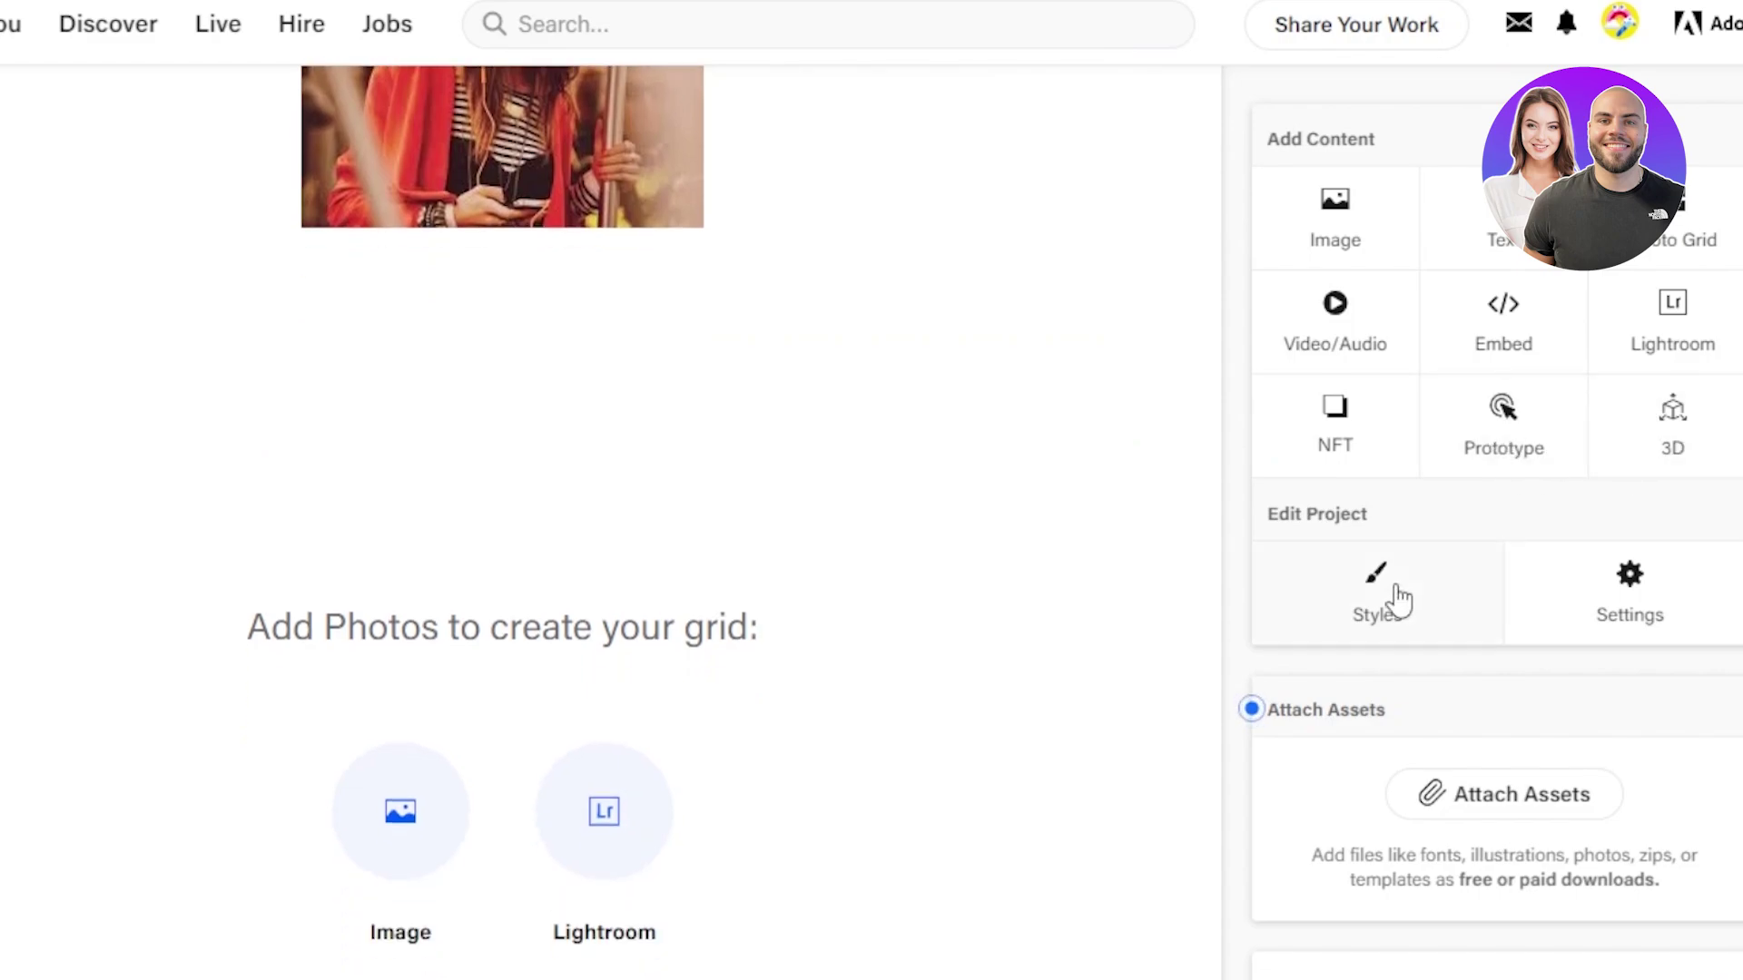
{"action": "left_click", "coordinate": [1336, 615]}
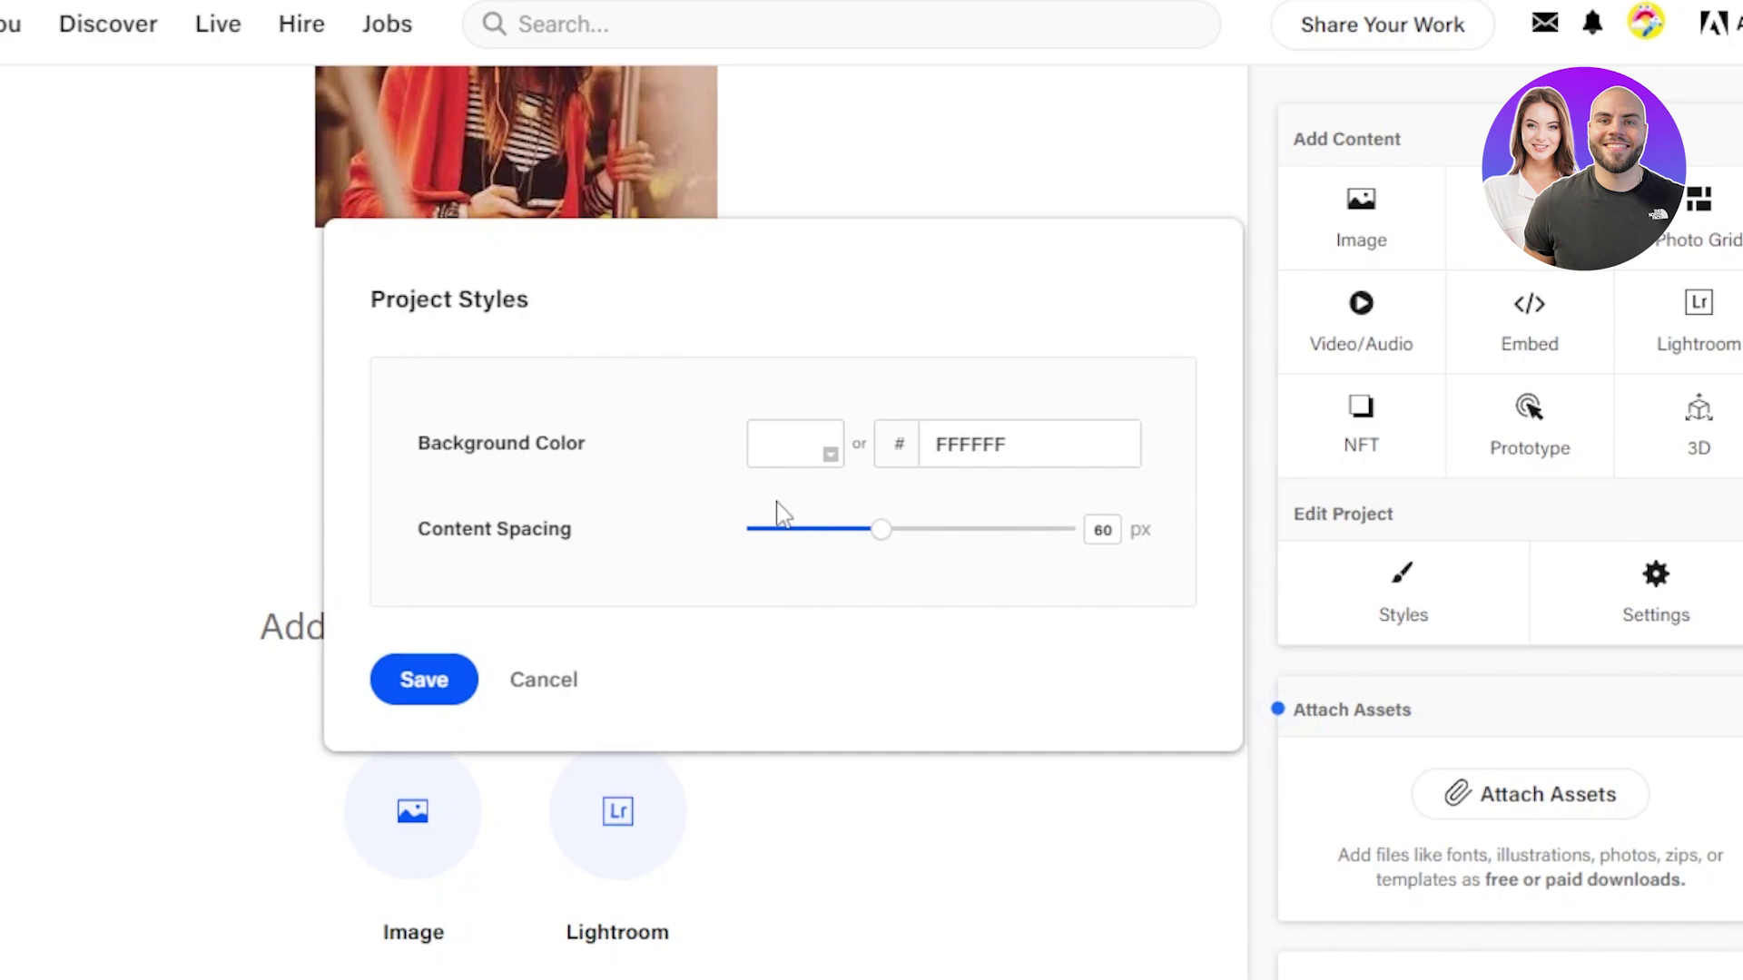
{"action": "left_click", "coordinate": [789, 465]}
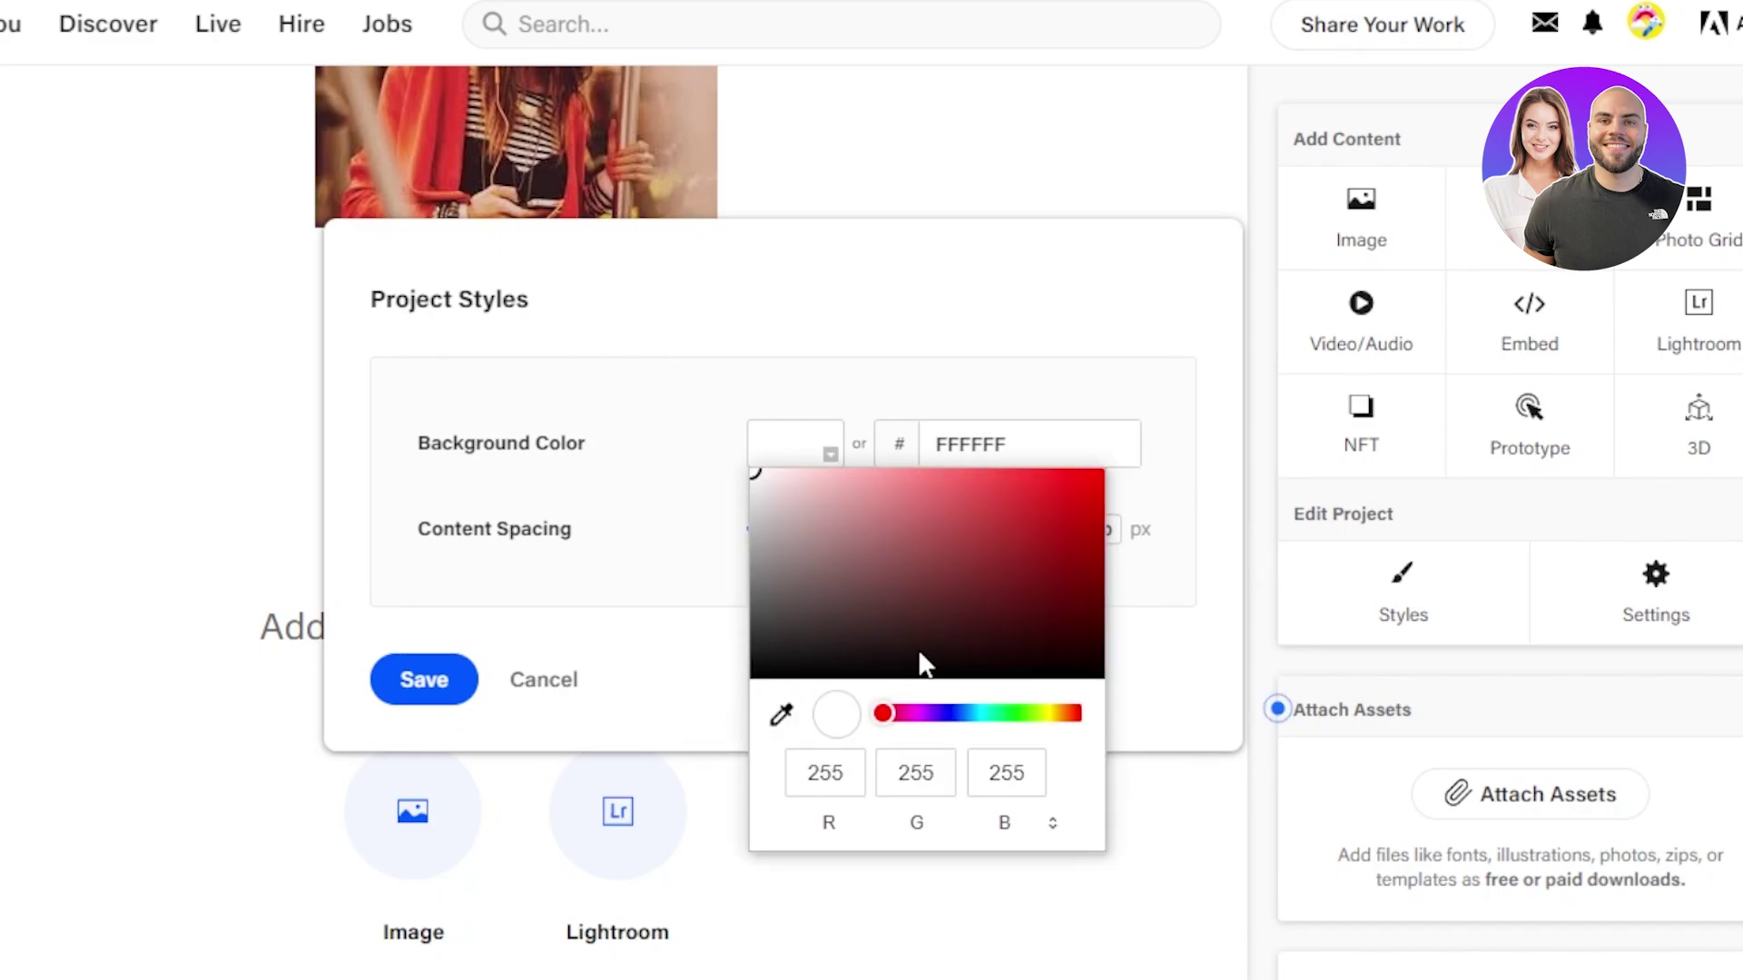
{"action": "left_click_drag", "start_coordinate": [885, 718], "coordinate": [1078, 731]}
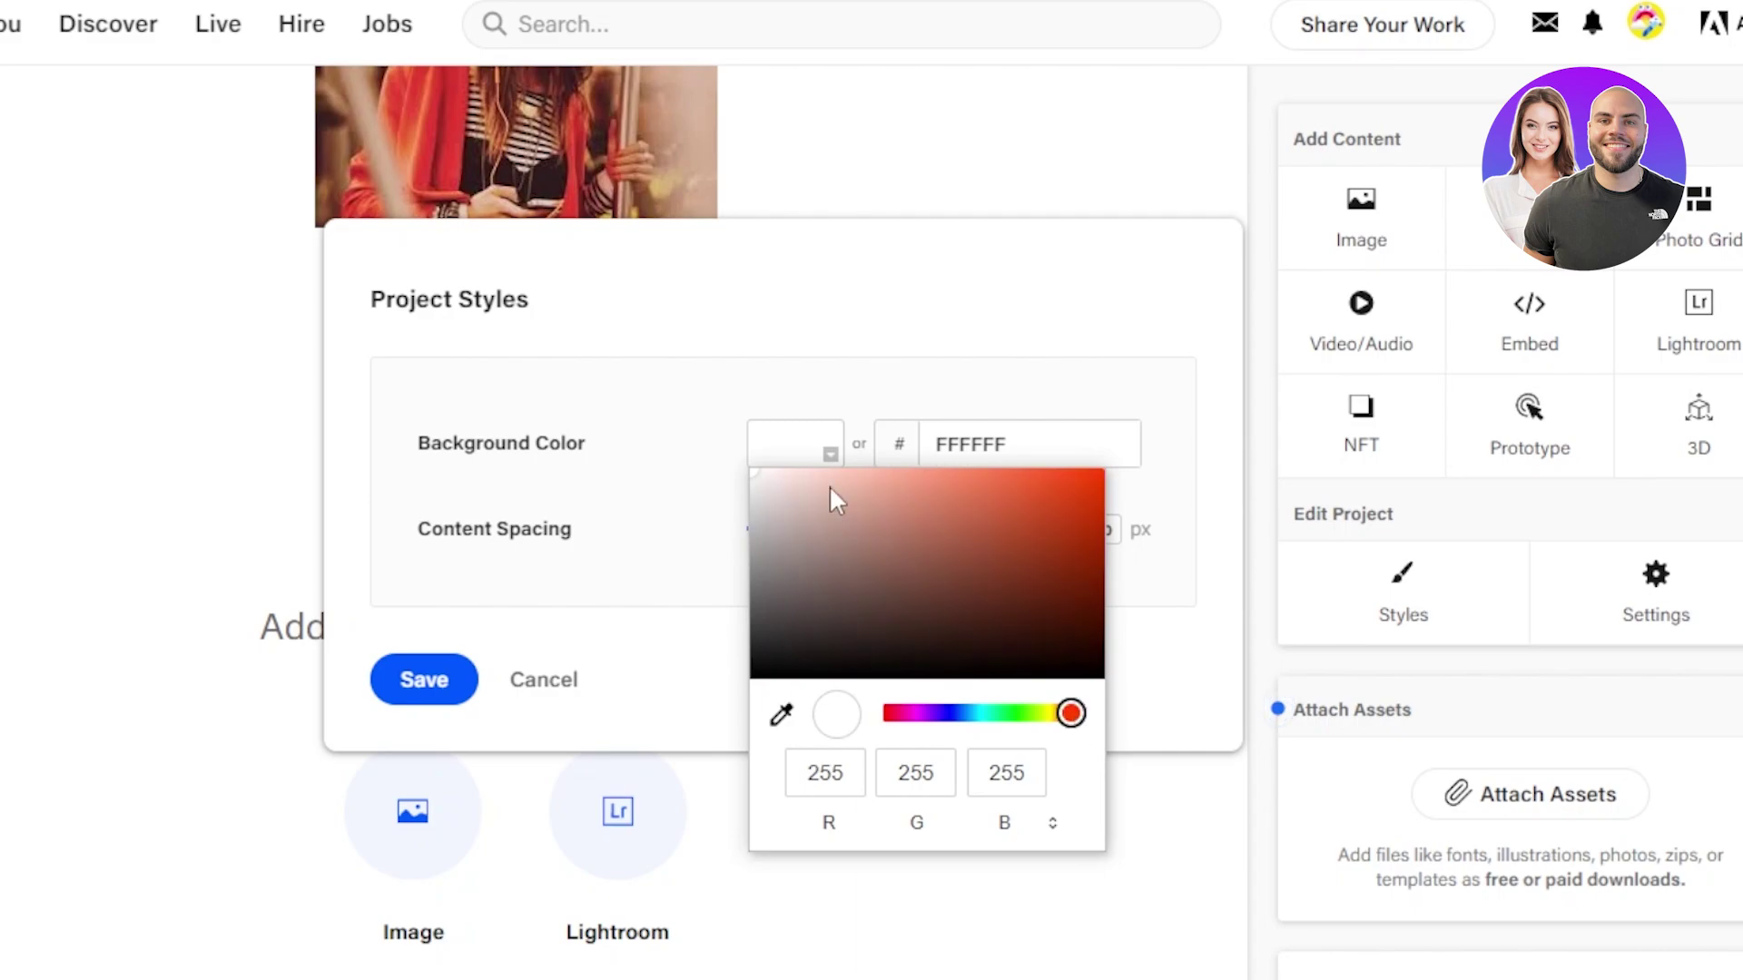
{"action": "mouse_move", "coordinate": [754, 482]}
{"action": "left_mouse_down"}
{"action": "mouse_move", "coordinate": [941, 486]}
{"action": "mouse_move", "coordinate": [1043, 466]}
{"action": "left_mouse_up"}
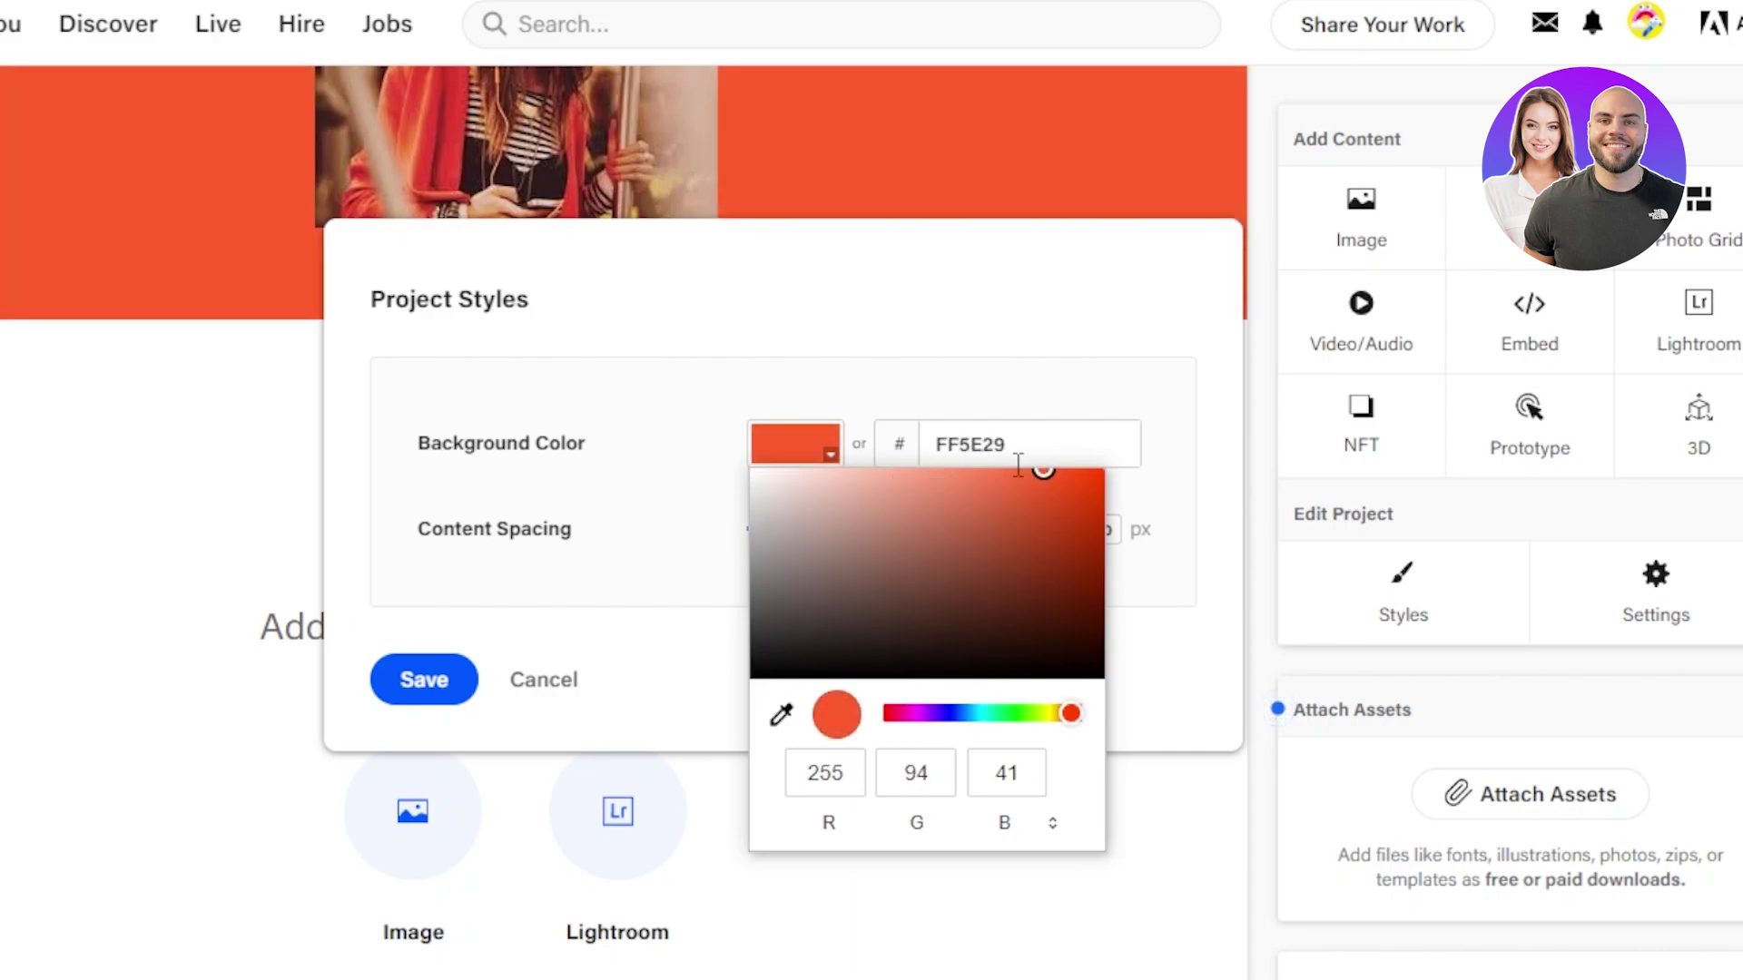
{"action": "left_click", "coordinate": [470, 544]}
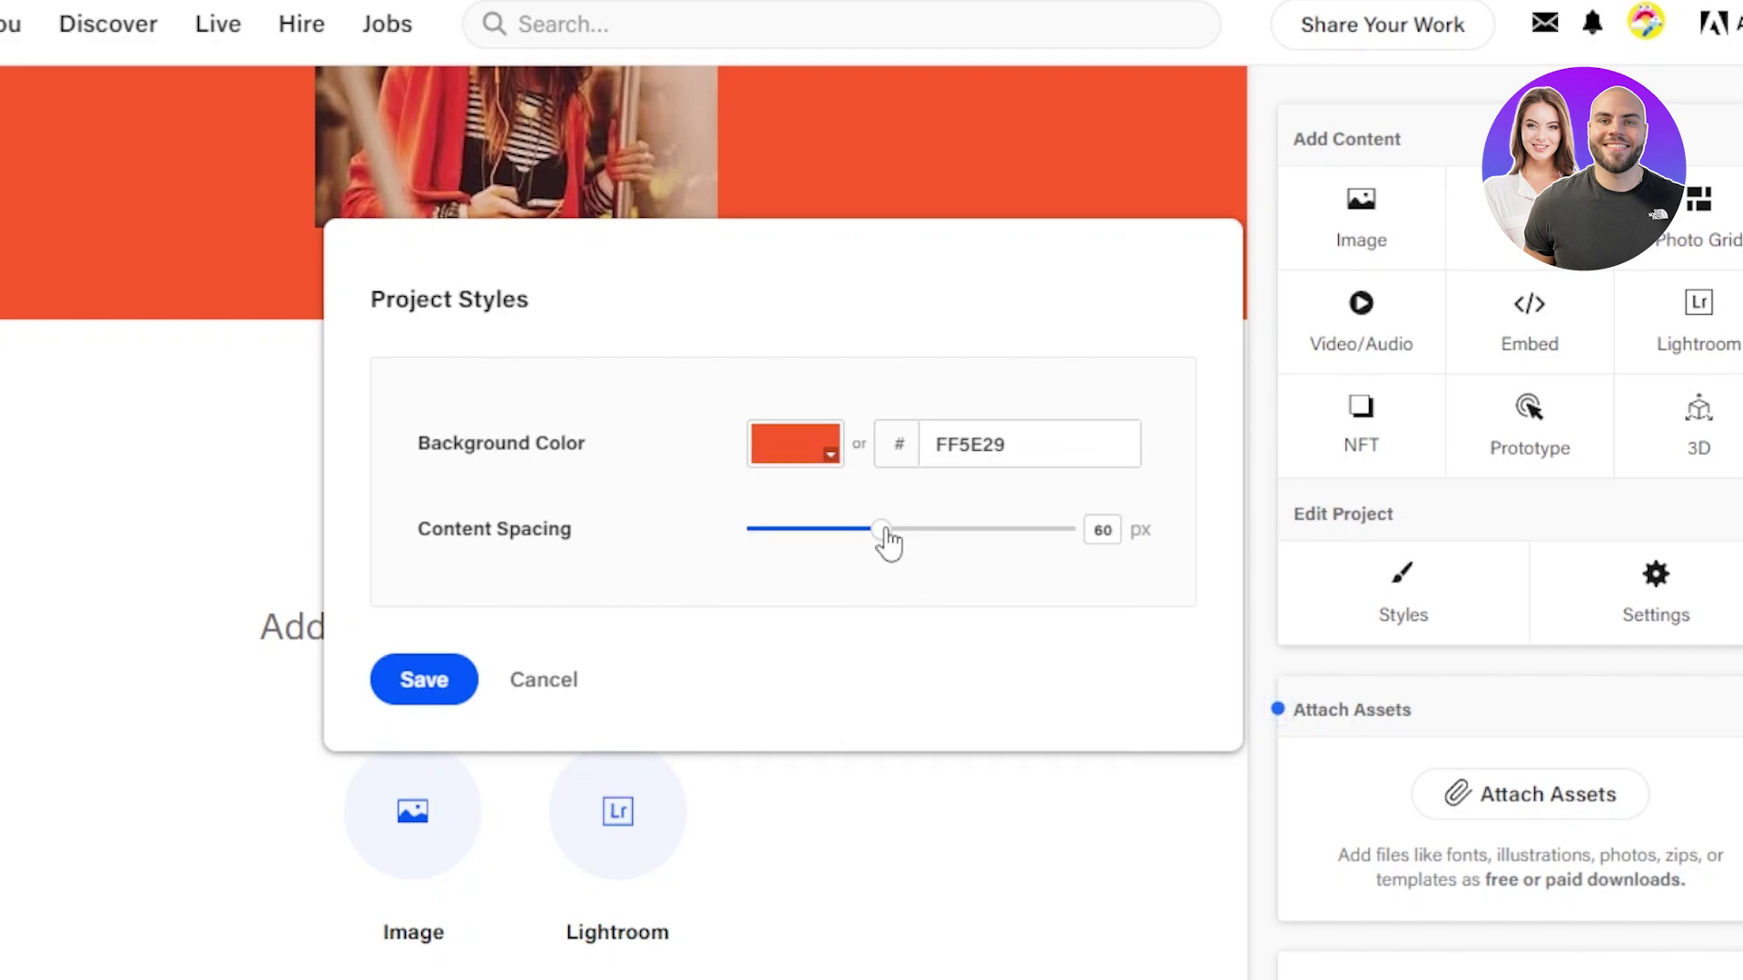
{"action": "left_click", "coordinate": [245, 531]}
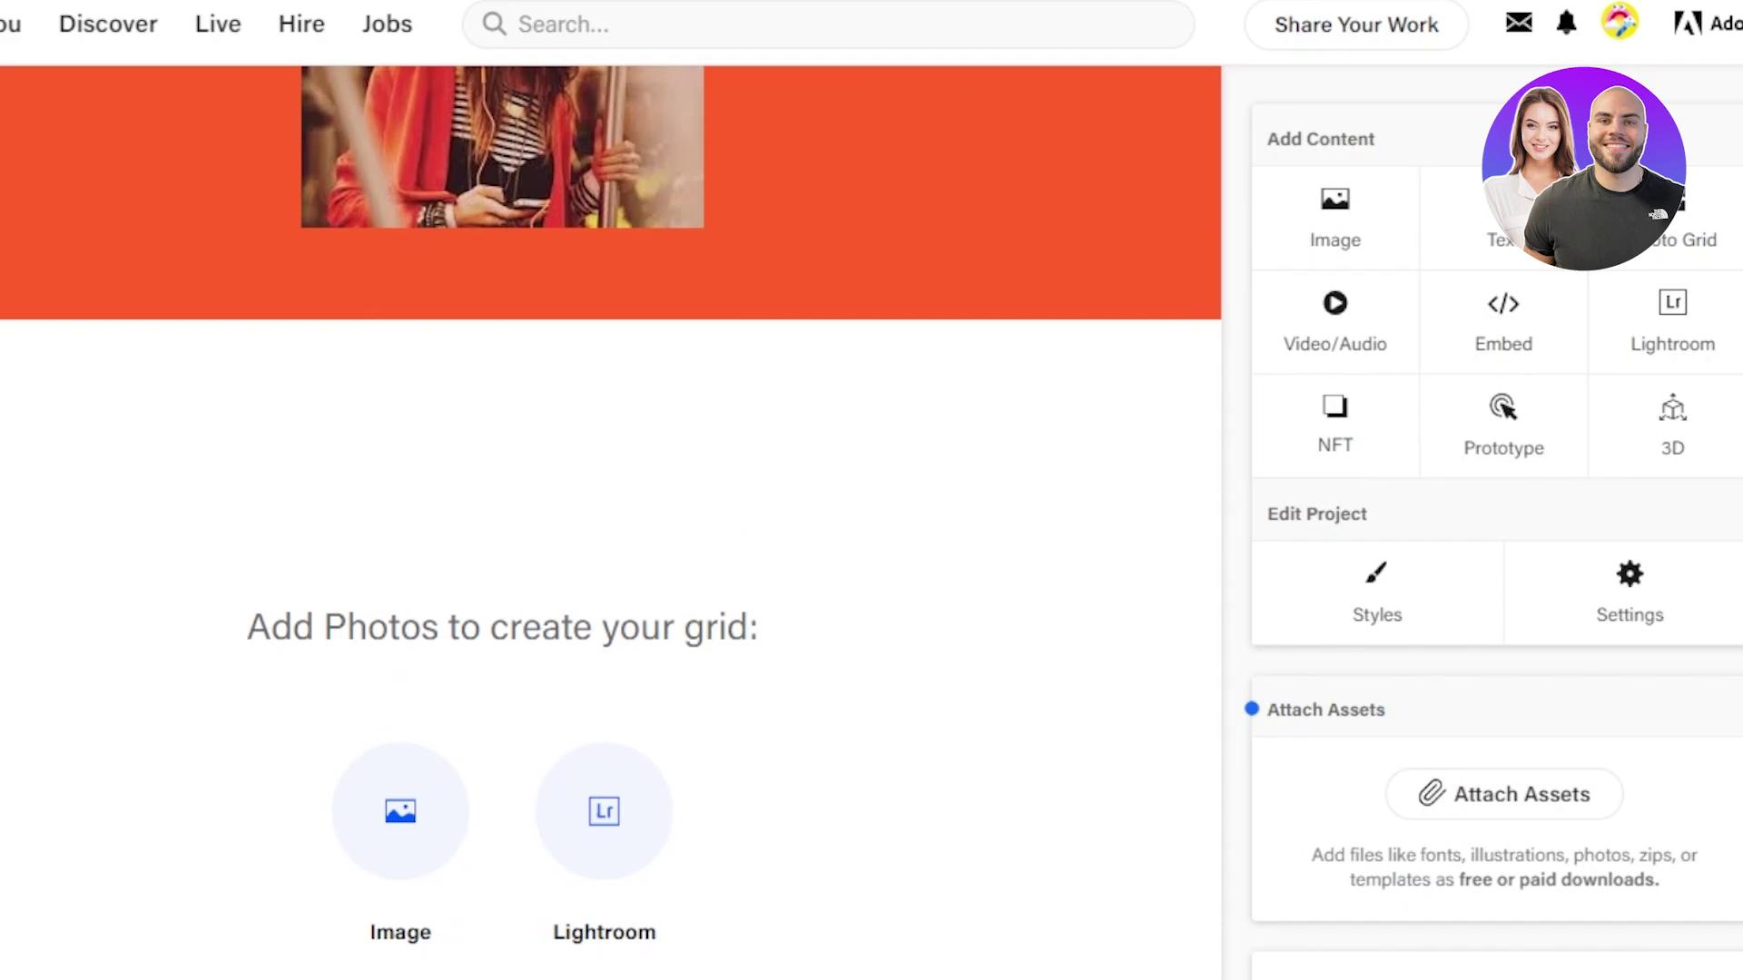
Inspect the new background color around the heading and photo and down toward the end of the project
{"action": "scroll", "coordinate": [379, 601], "scroll_direction": "up", "scroll_amount": 5}
{"action": "mouse_move", "coordinate": [121, 361]}
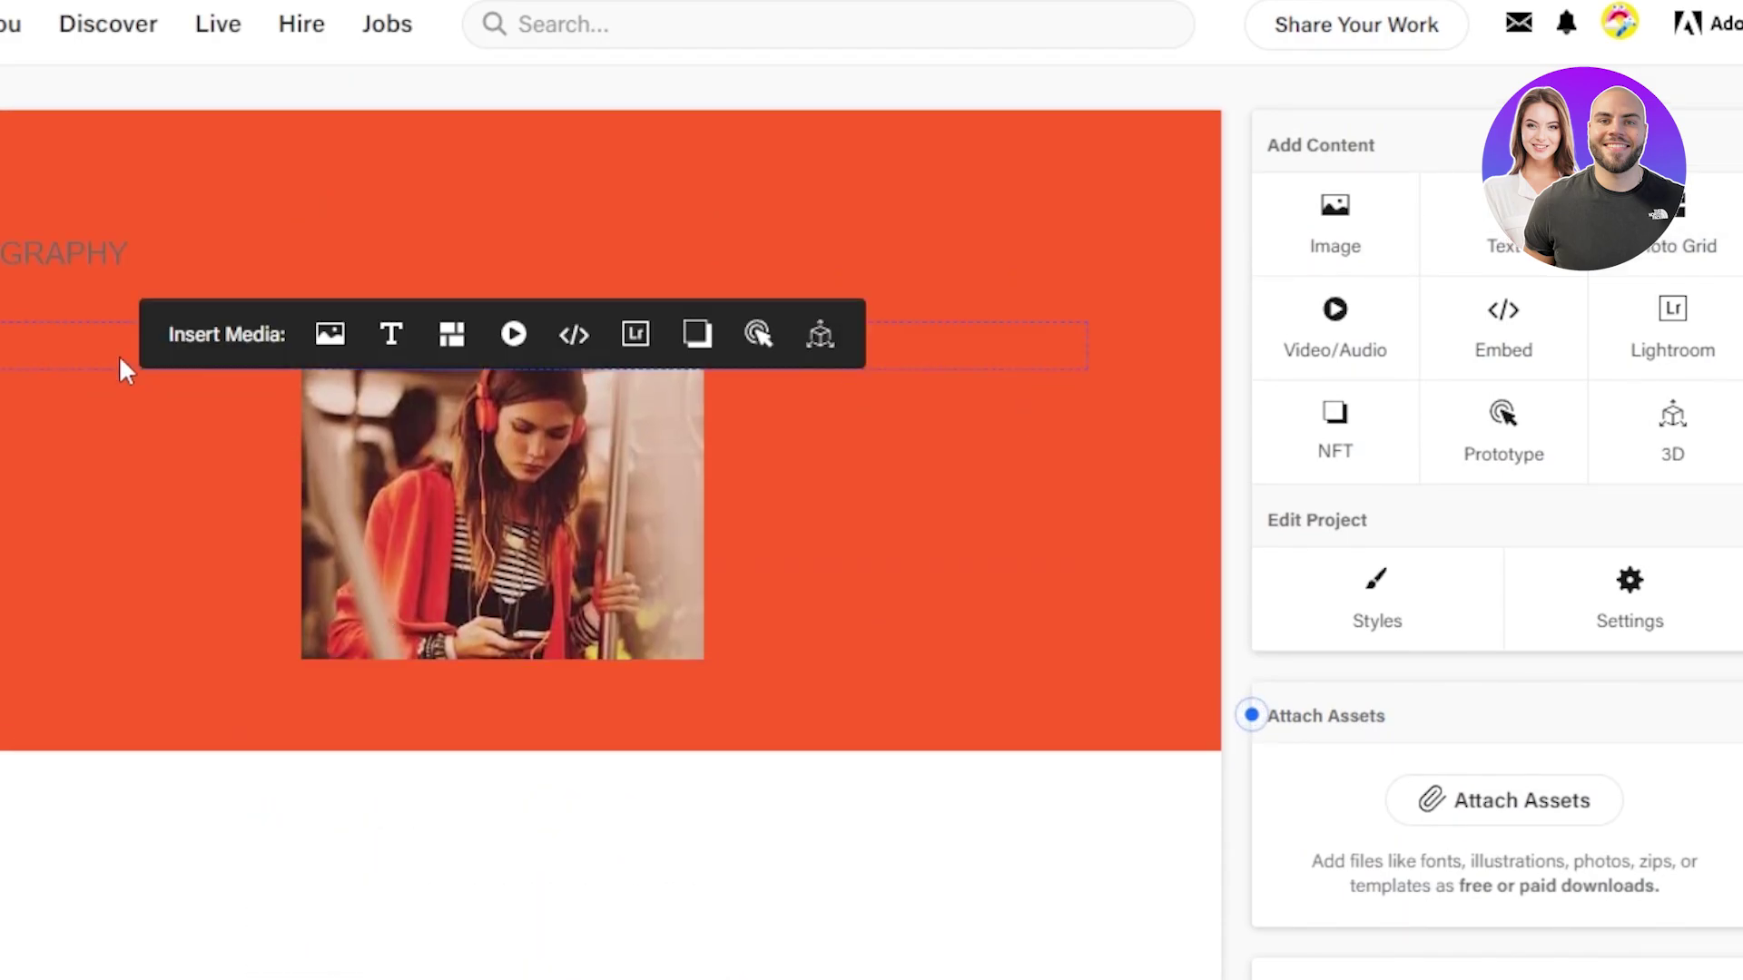
{"action": "mouse_move", "coordinate": [103, 450]}
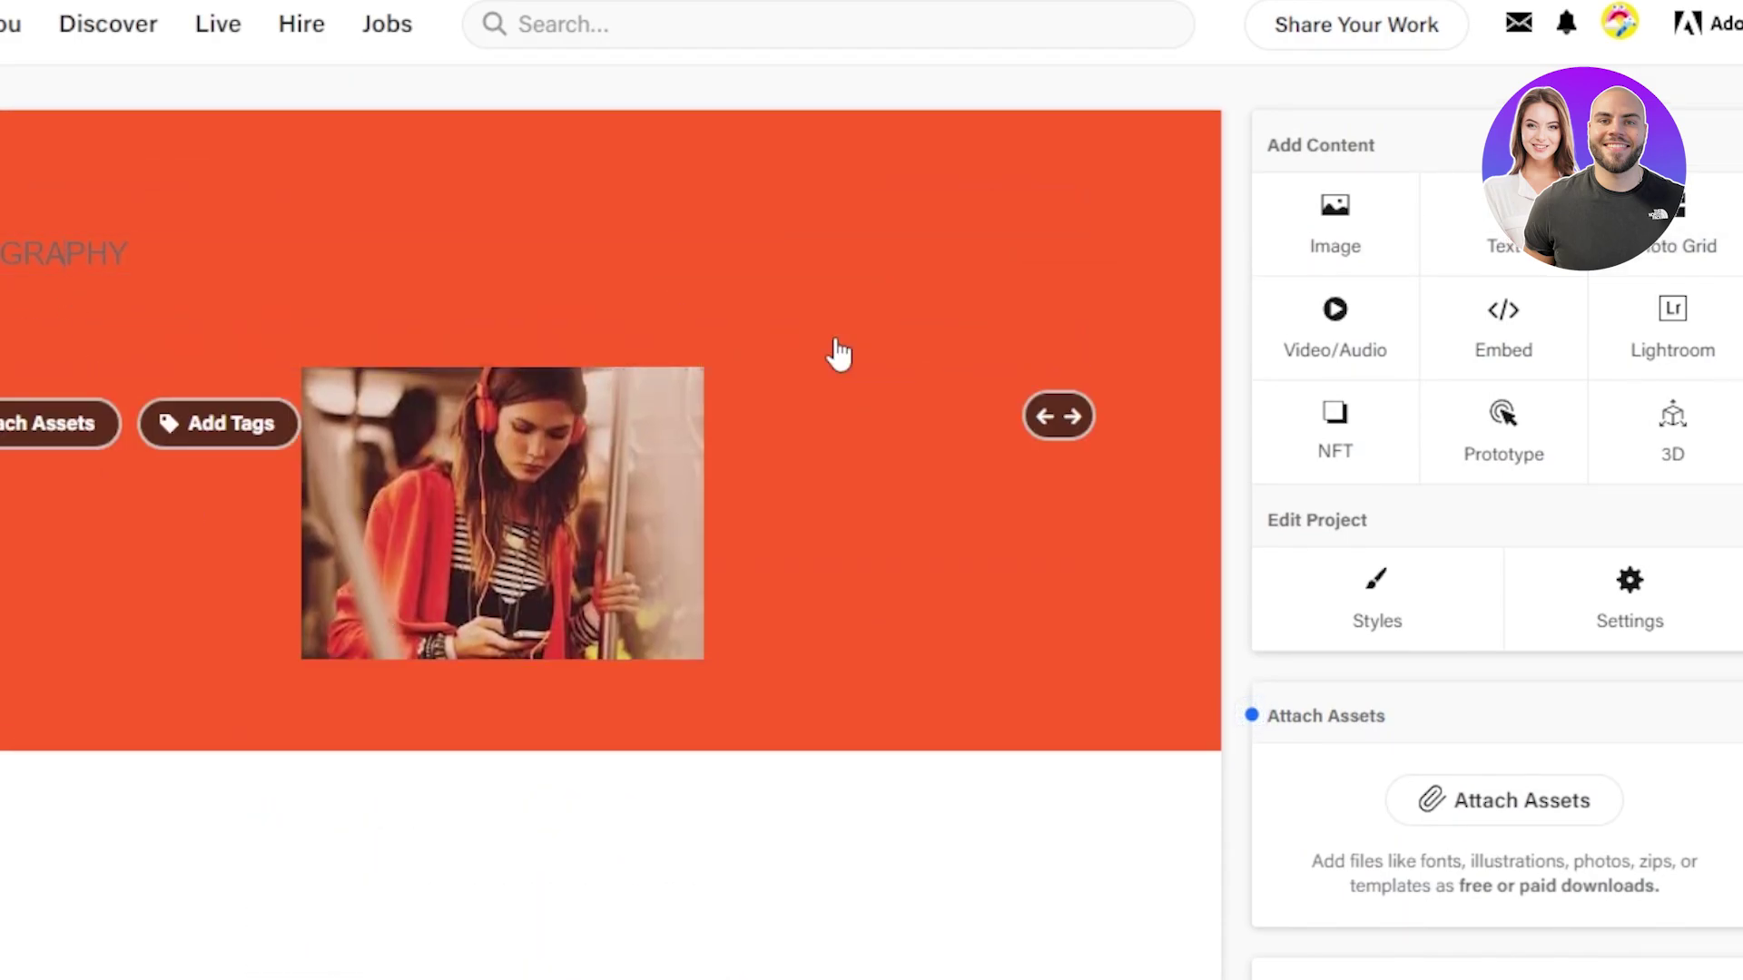
{"action": "scroll", "coordinate": [1251, 712], "scroll_direction": "down", "scroll_amount": 4}
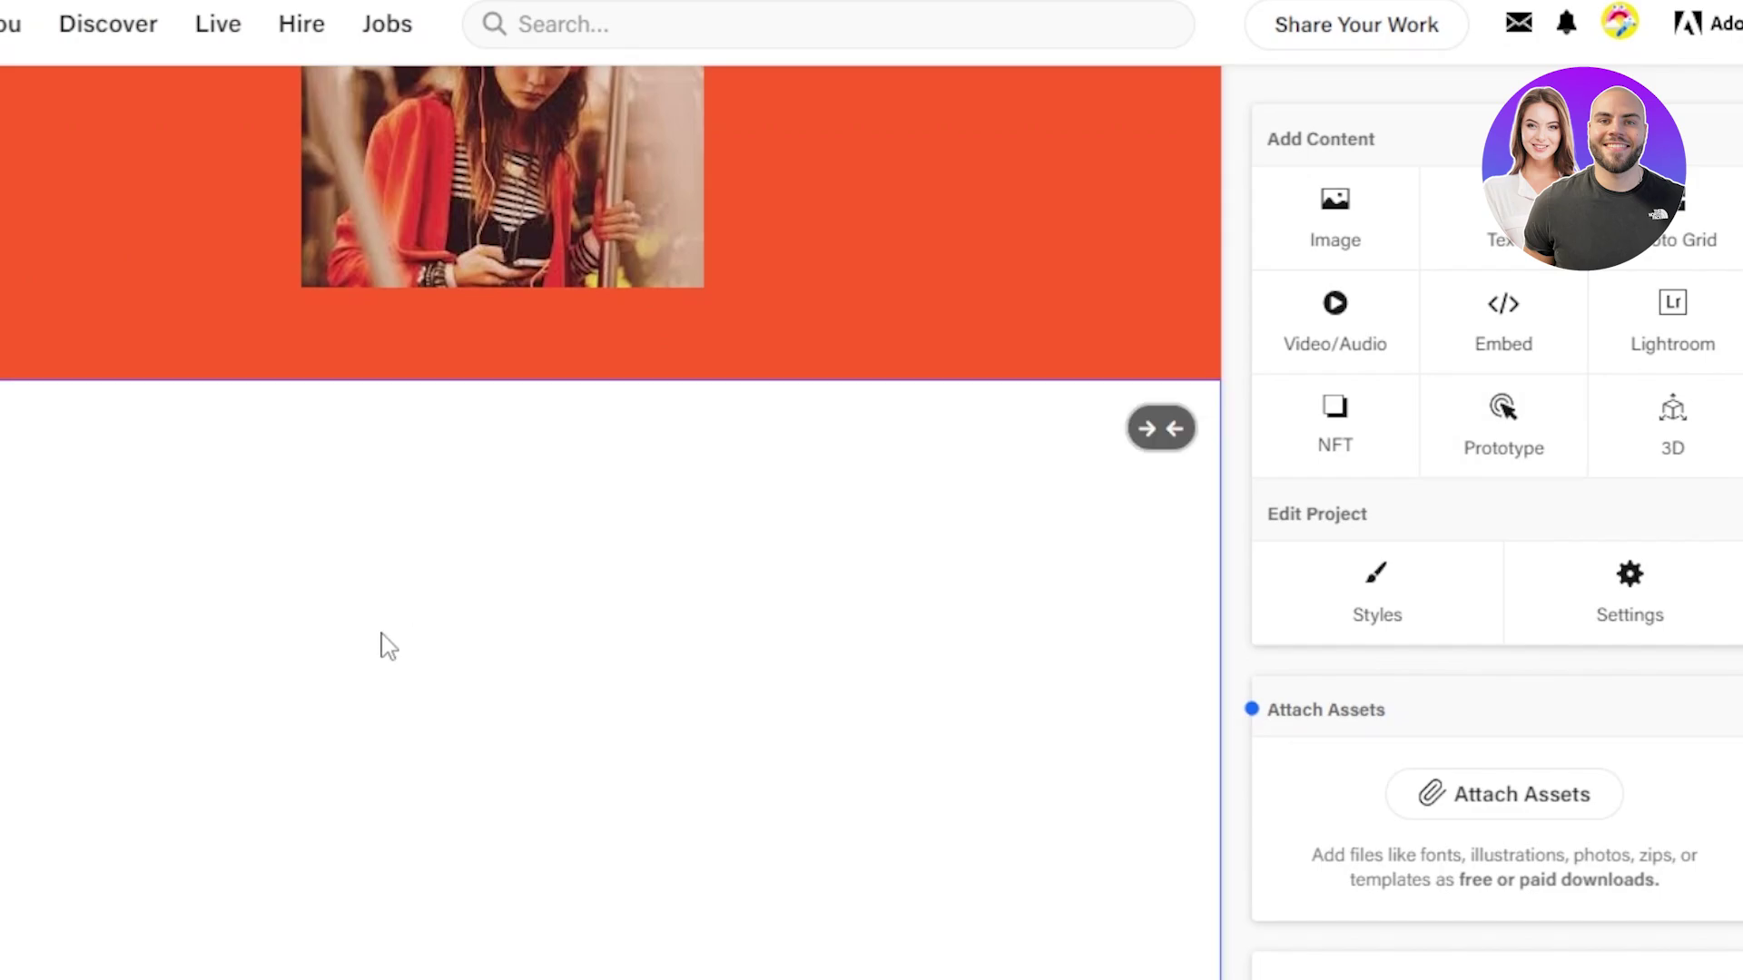
{"action": "scroll", "coordinate": [1250, 708], "scroll_direction": "down", "scroll_amount": 2}
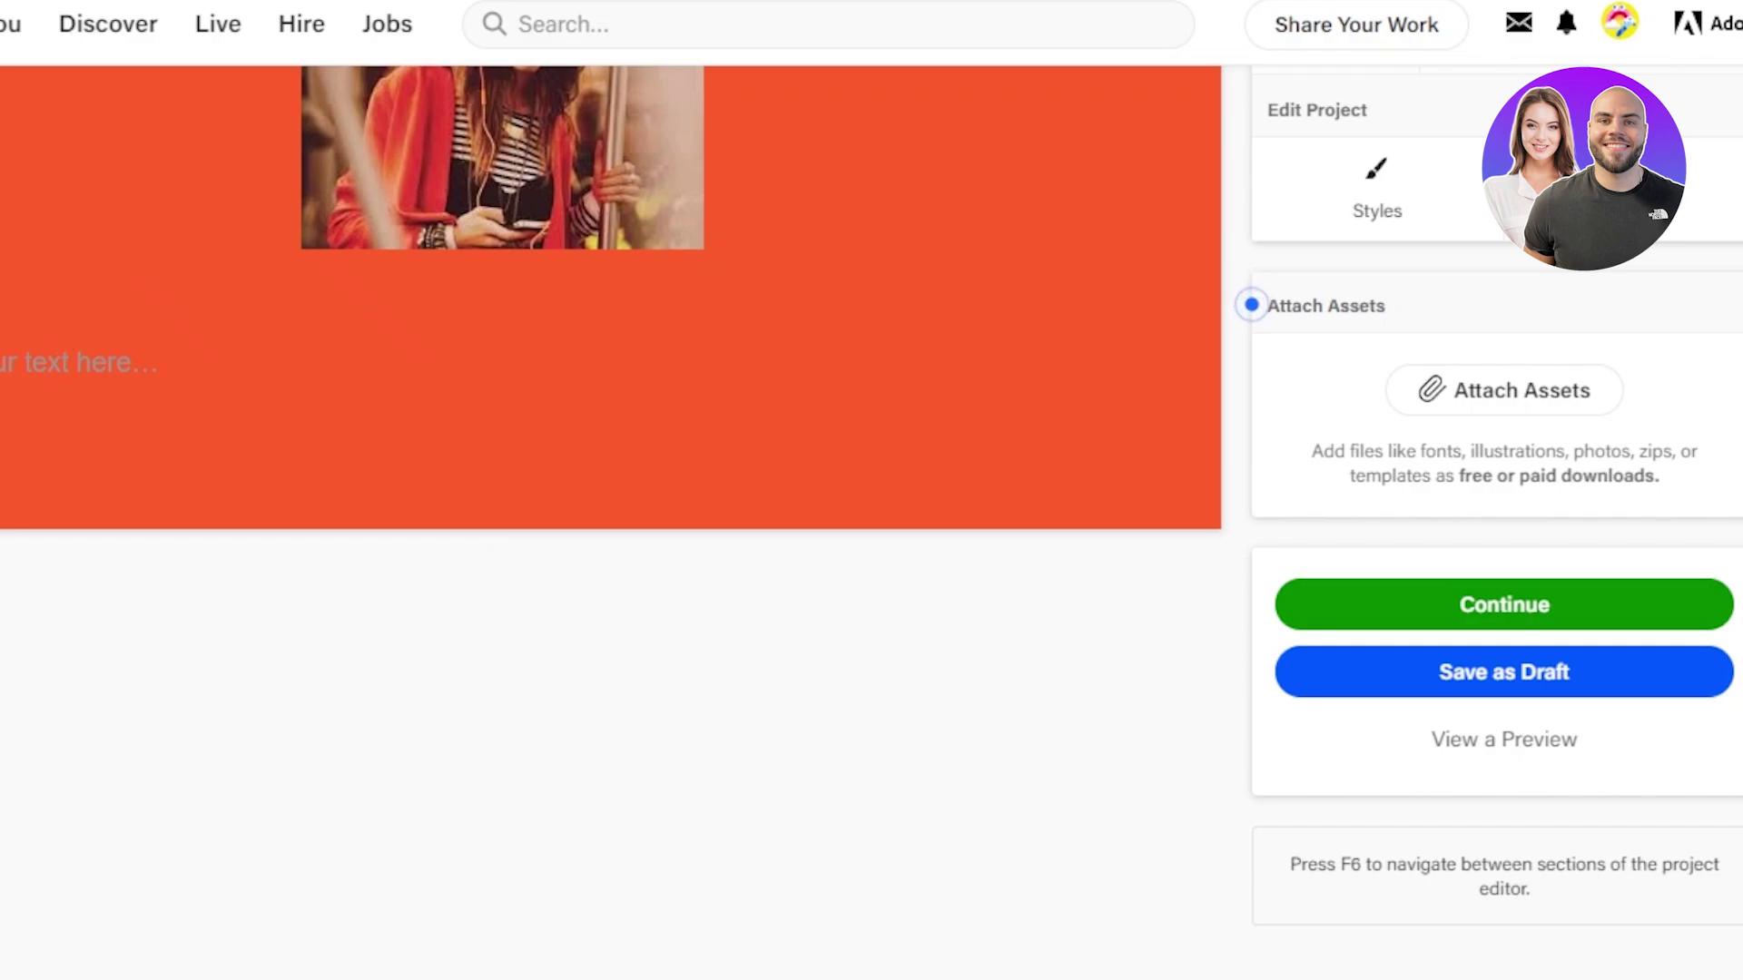
Deselect the empty text block below the photo, then view the account notifications and close them
{"action": "left_click", "coordinate": [602, 837]}
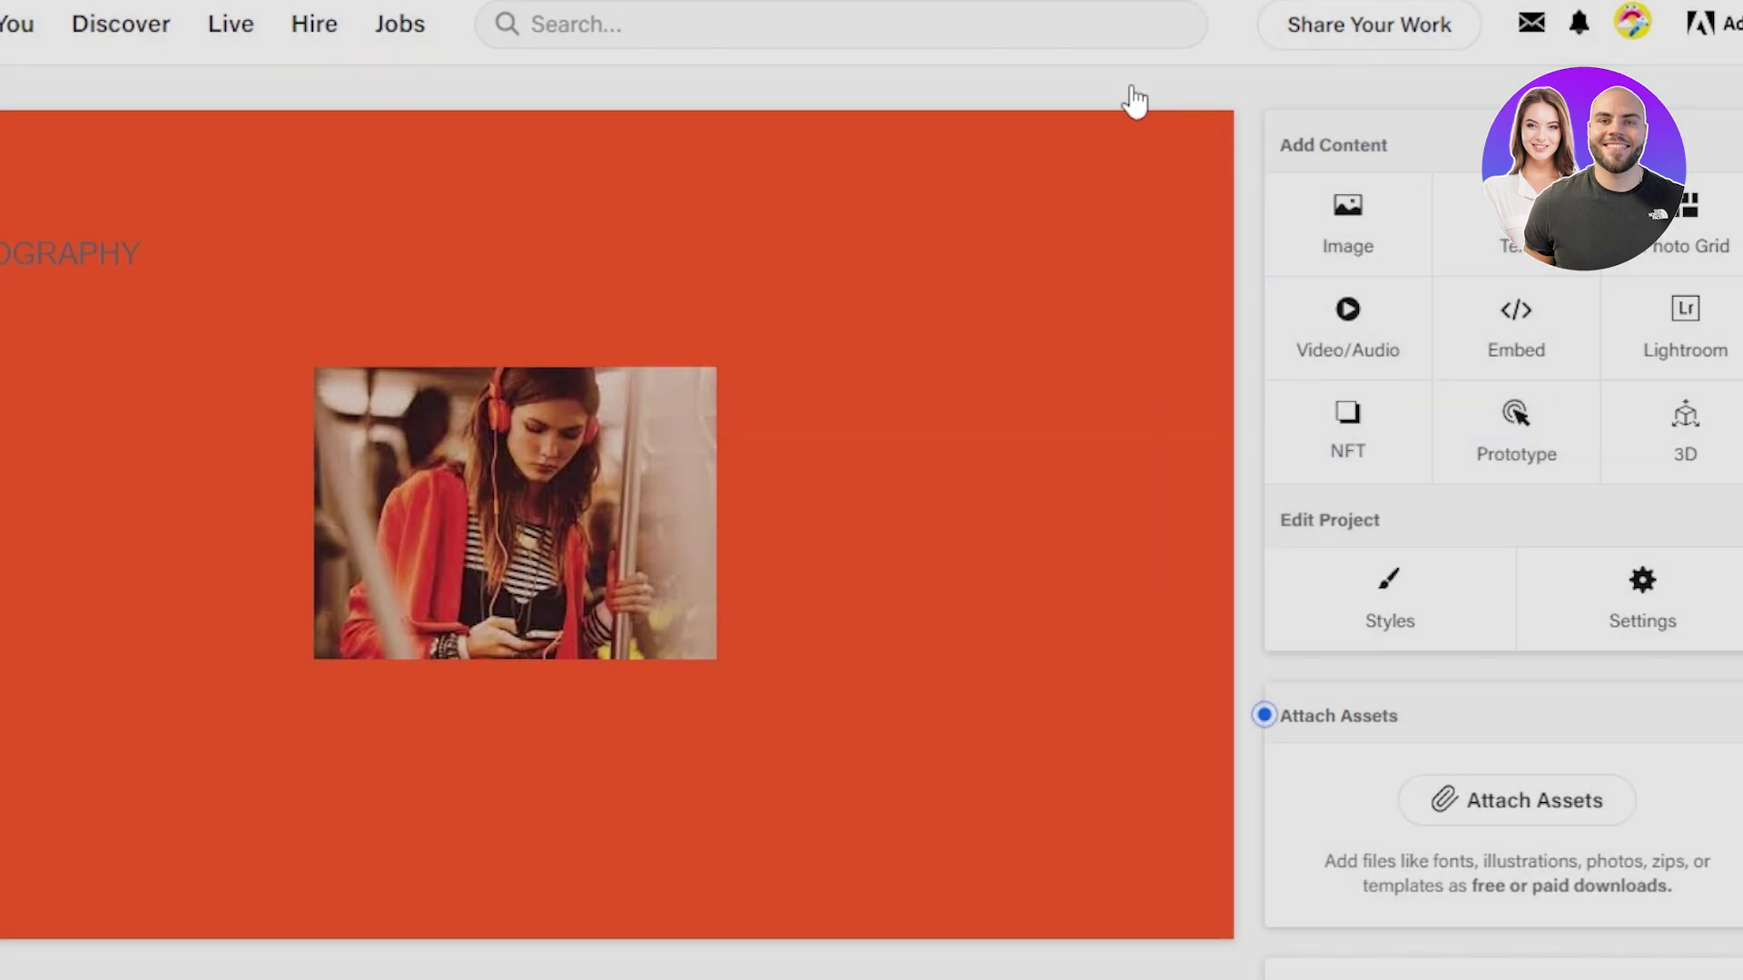
{"action": "left_click", "coordinate": [1579, 23]}
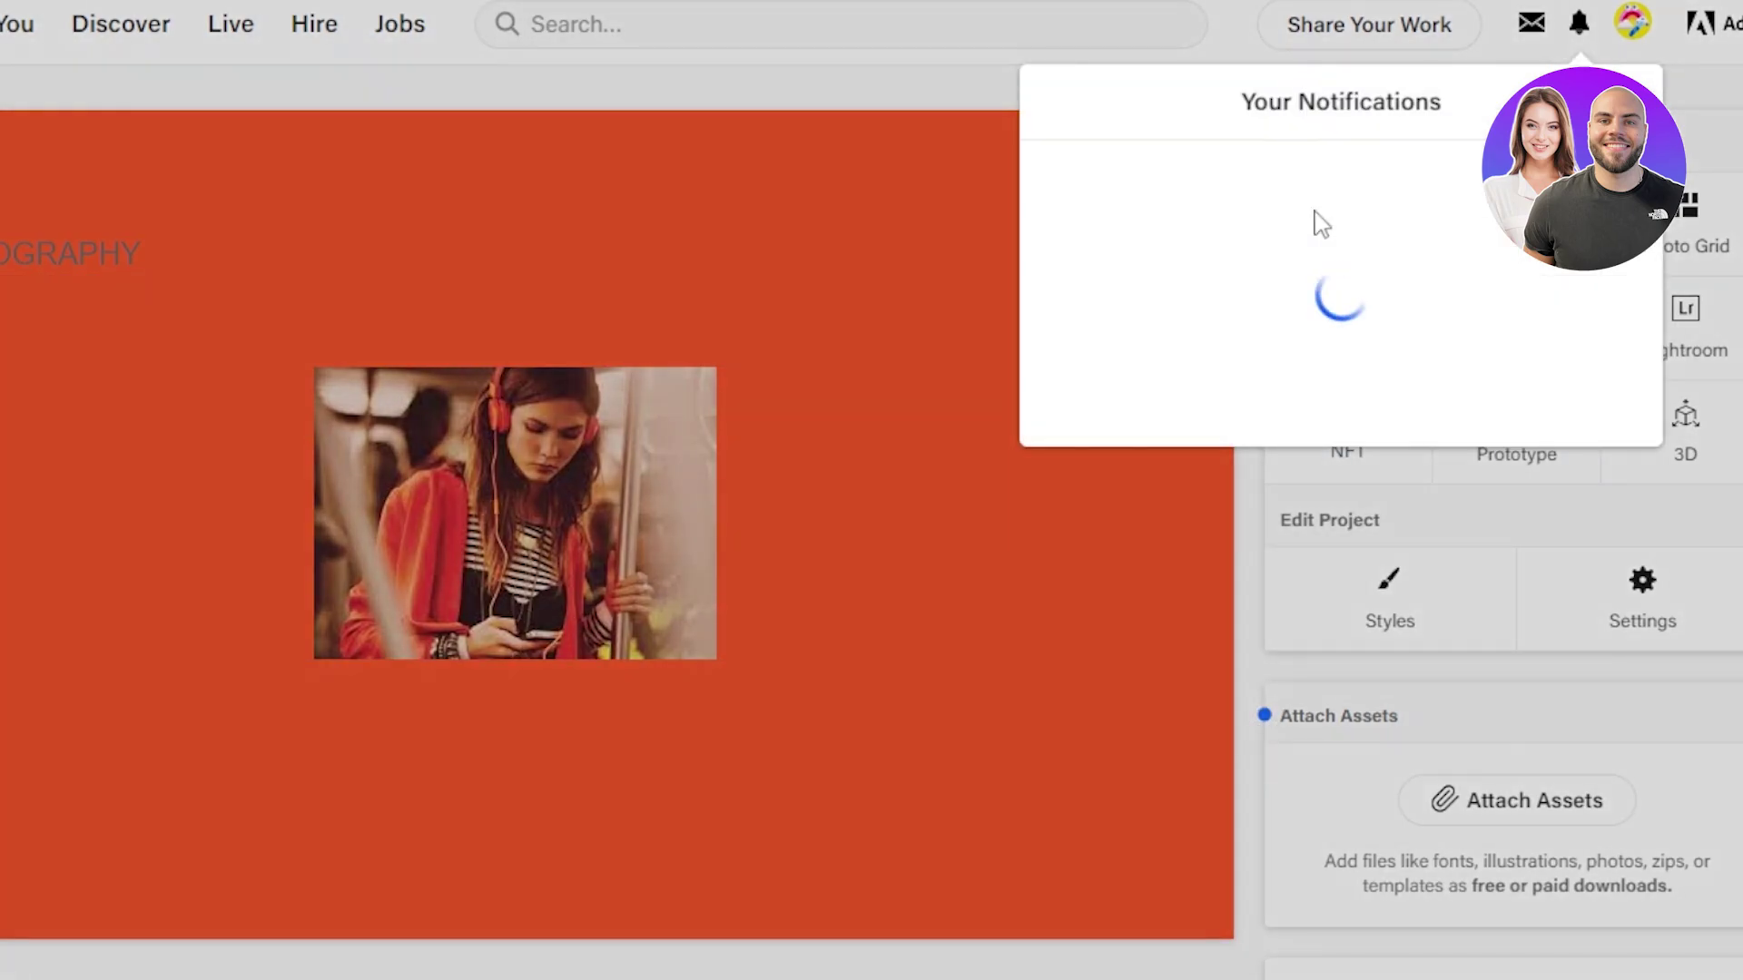
{"action": "left_click", "coordinate": [781, 128]}
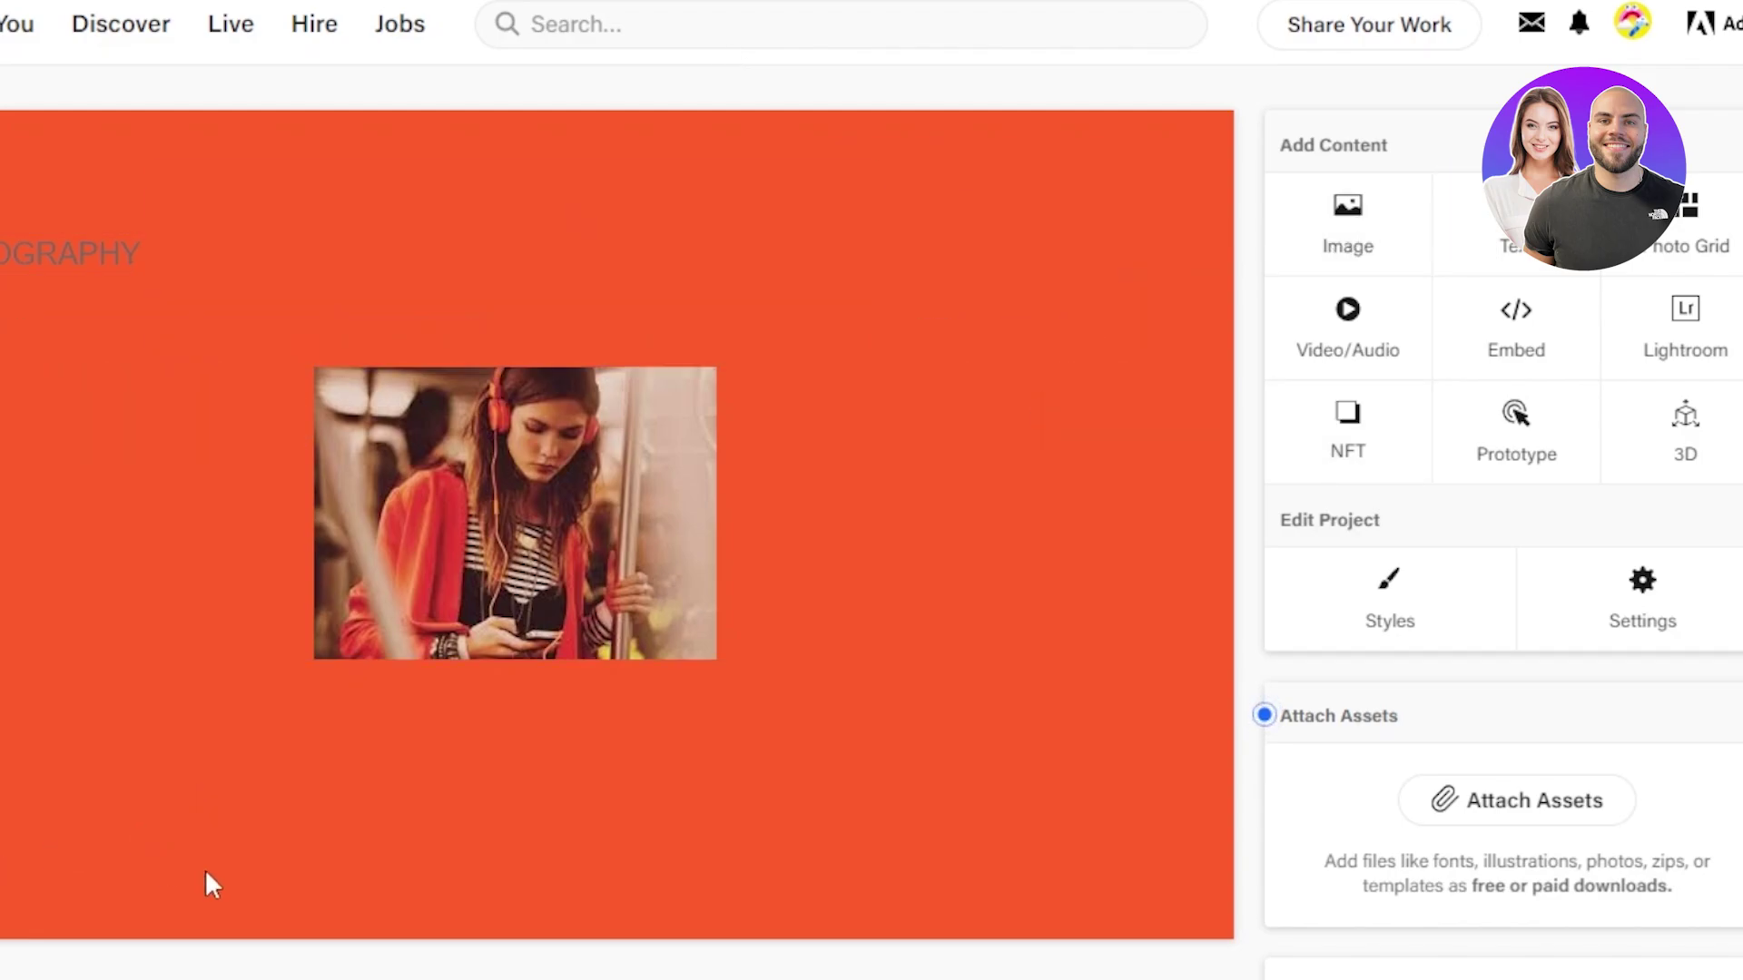
View the Embed Prototype form and its embed code field, then close it without embedding anything
{"action": "scroll", "coordinate": [1686, 289], "scroll_direction": "down", "scroll_amount": 5}
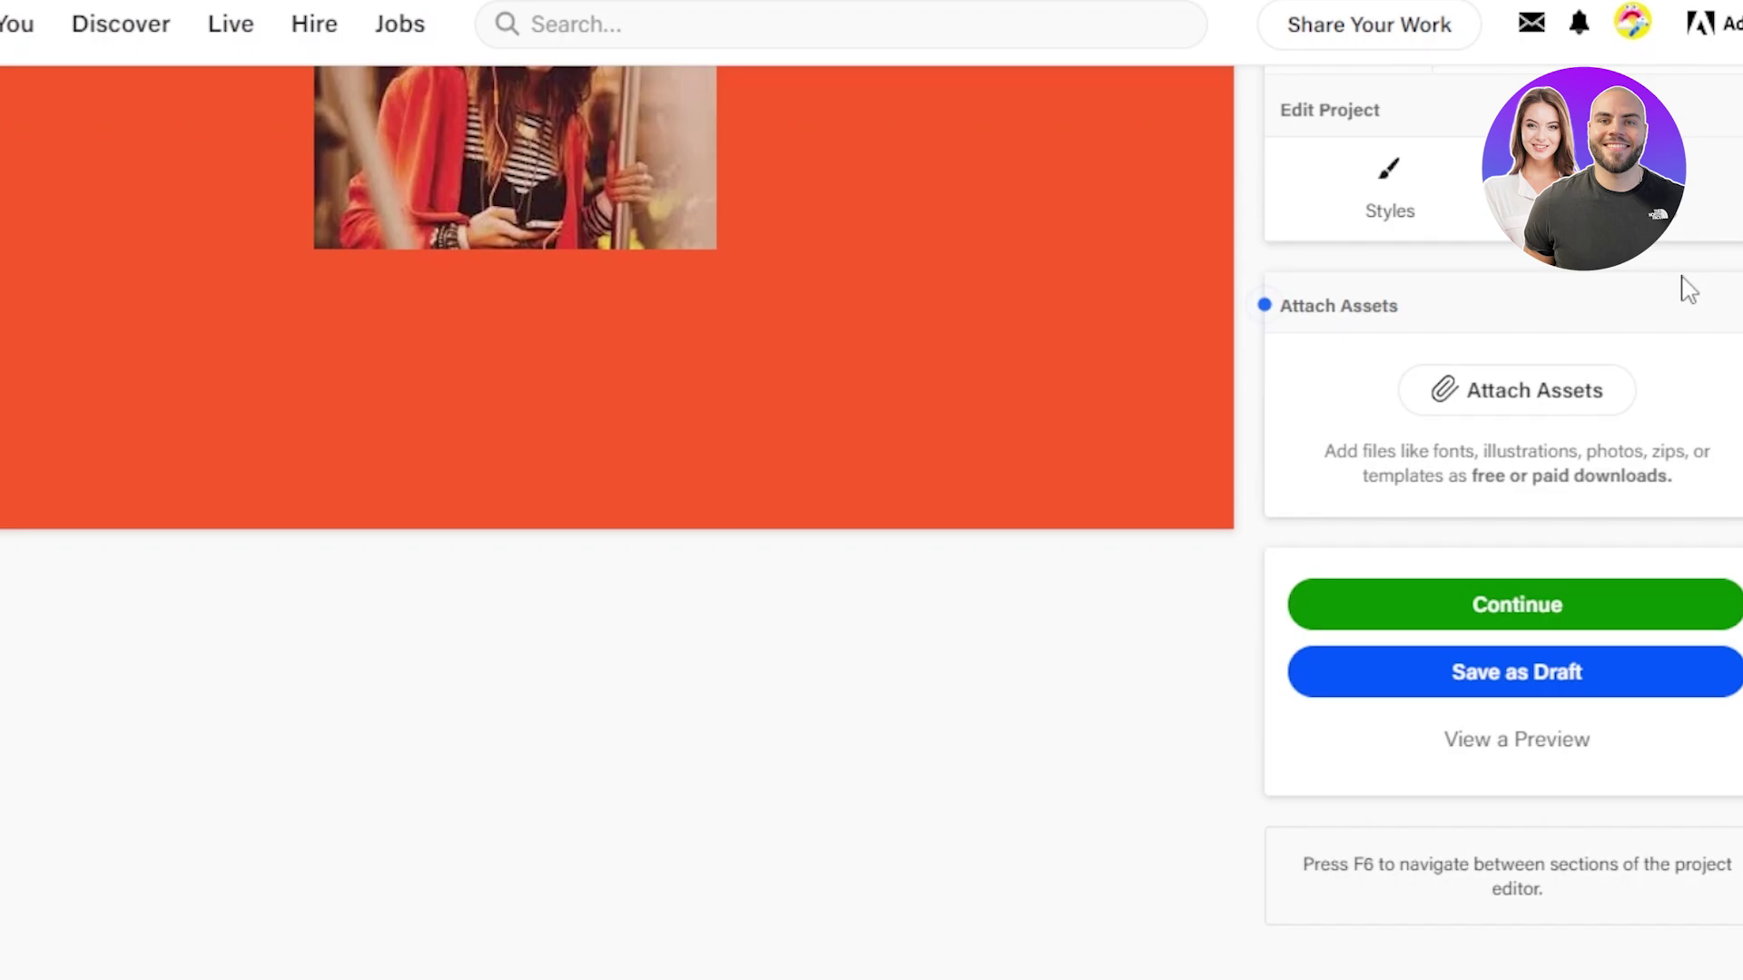
{"action": "scroll", "coordinate": [1680, 243], "scroll_direction": "up", "scroll_amount": 3}
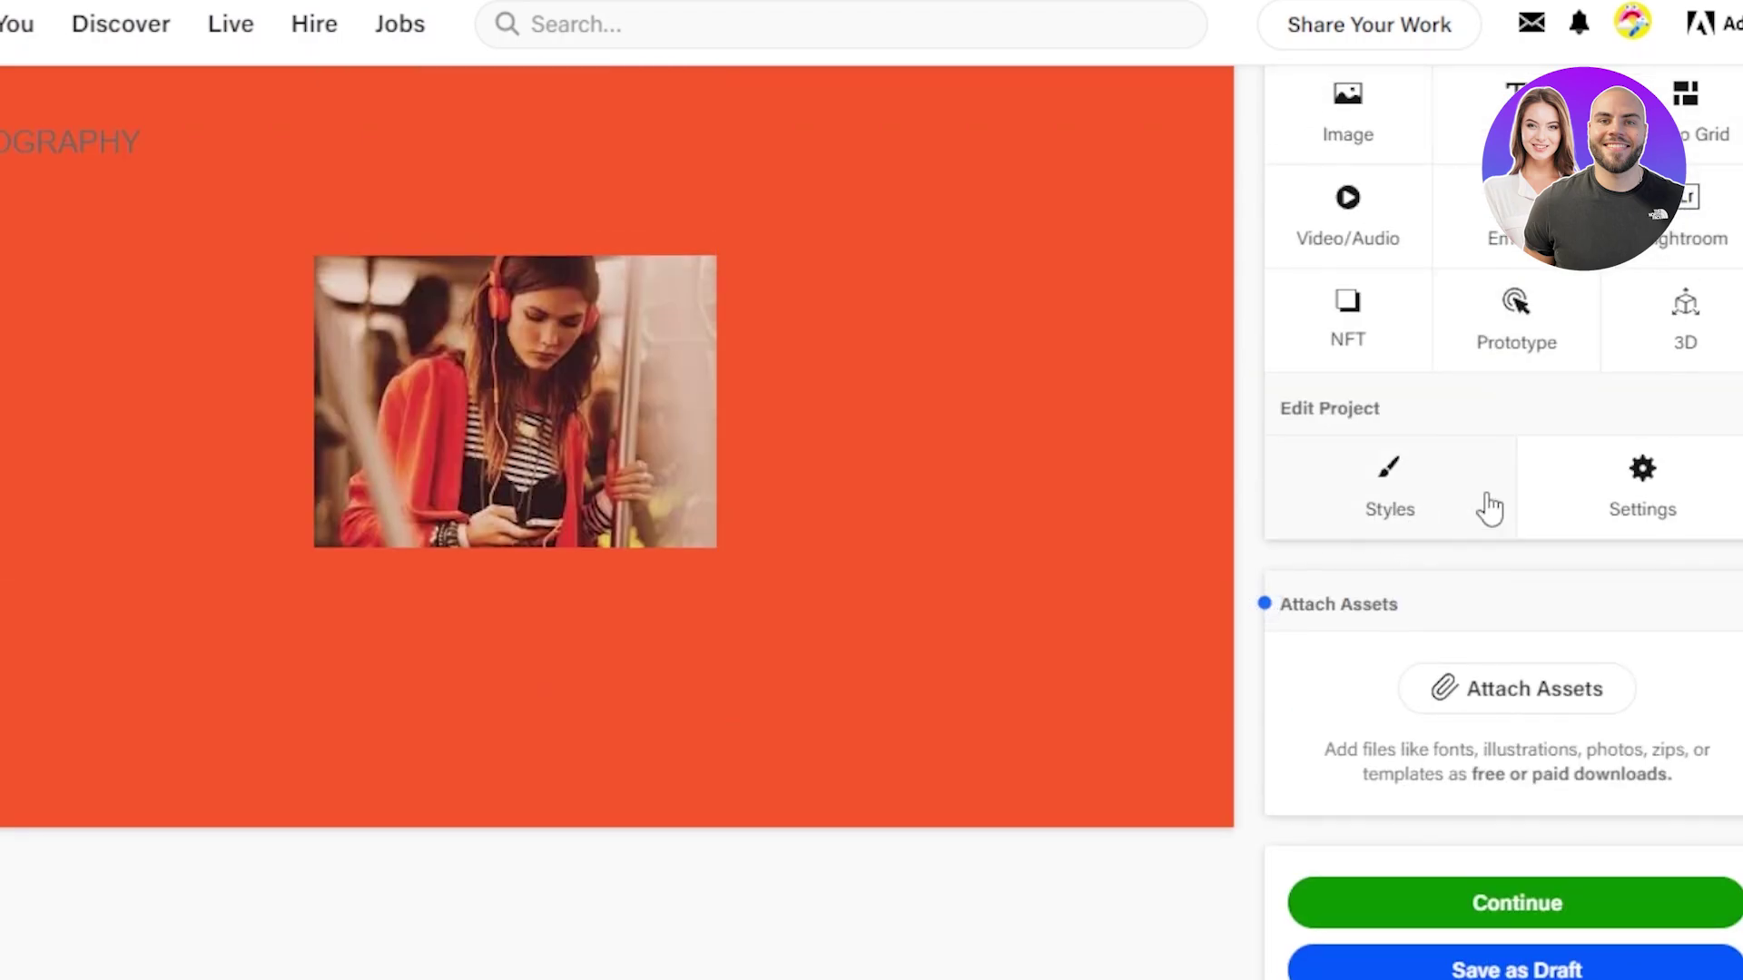
{"action": "left_click", "coordinate": [1493, 338]}
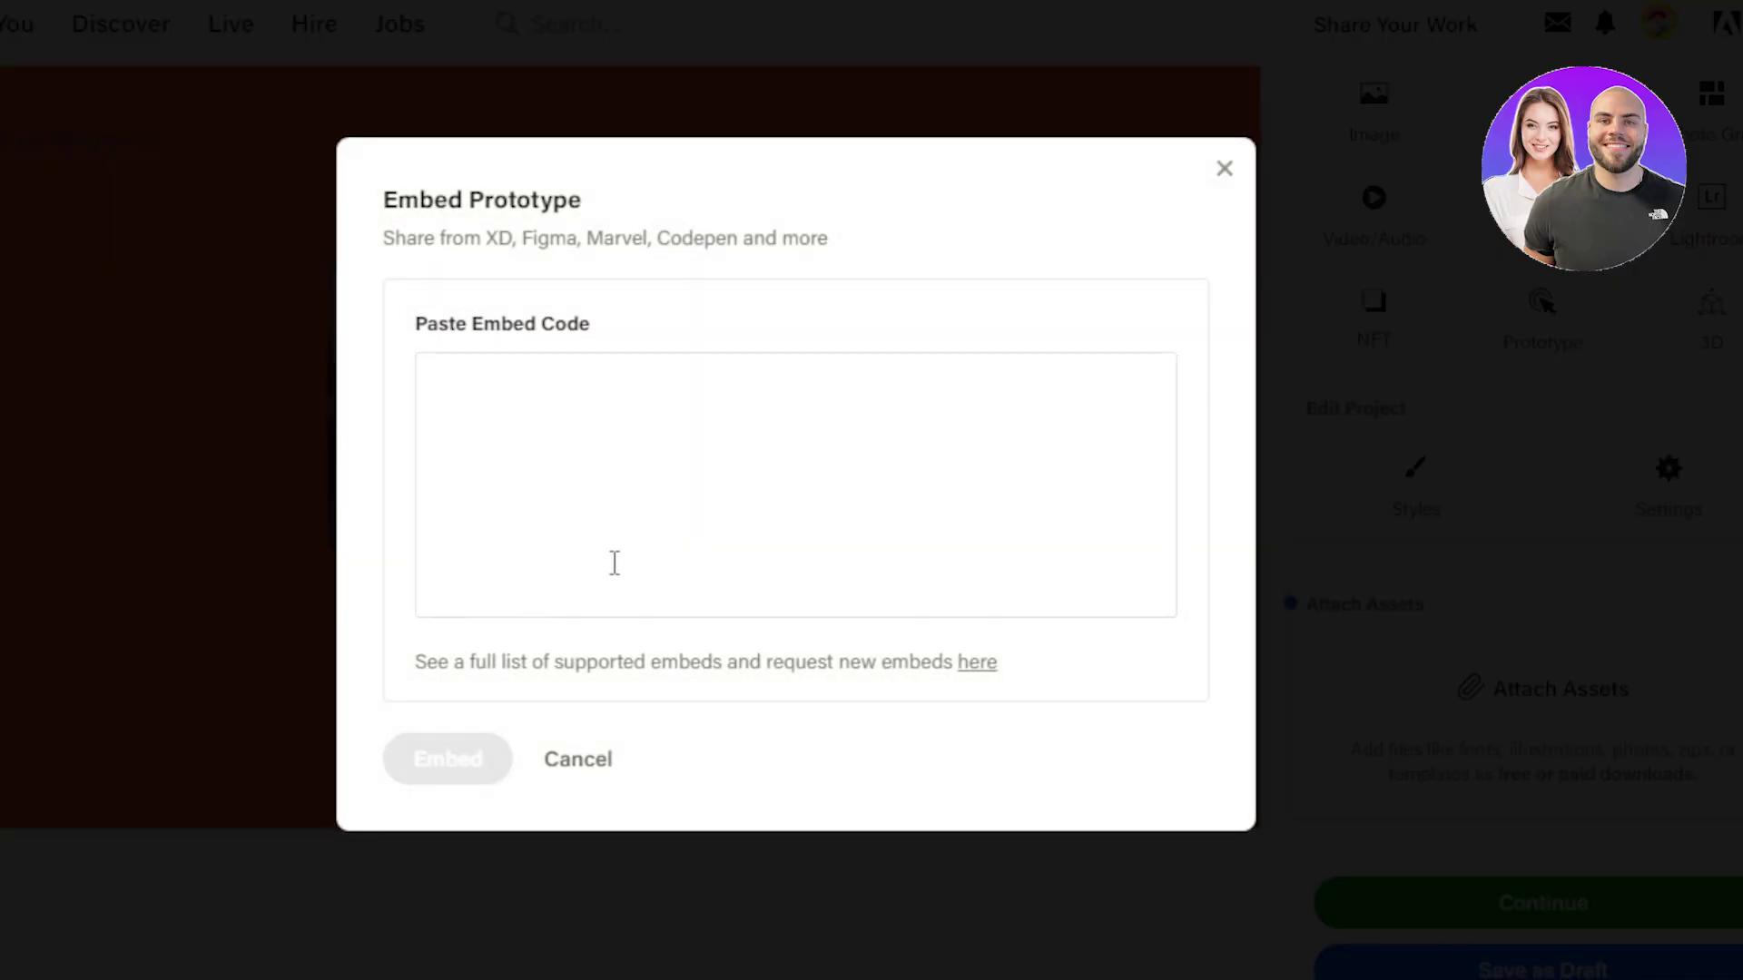
{"action": "left_click", "coordinate": [499, 377]}
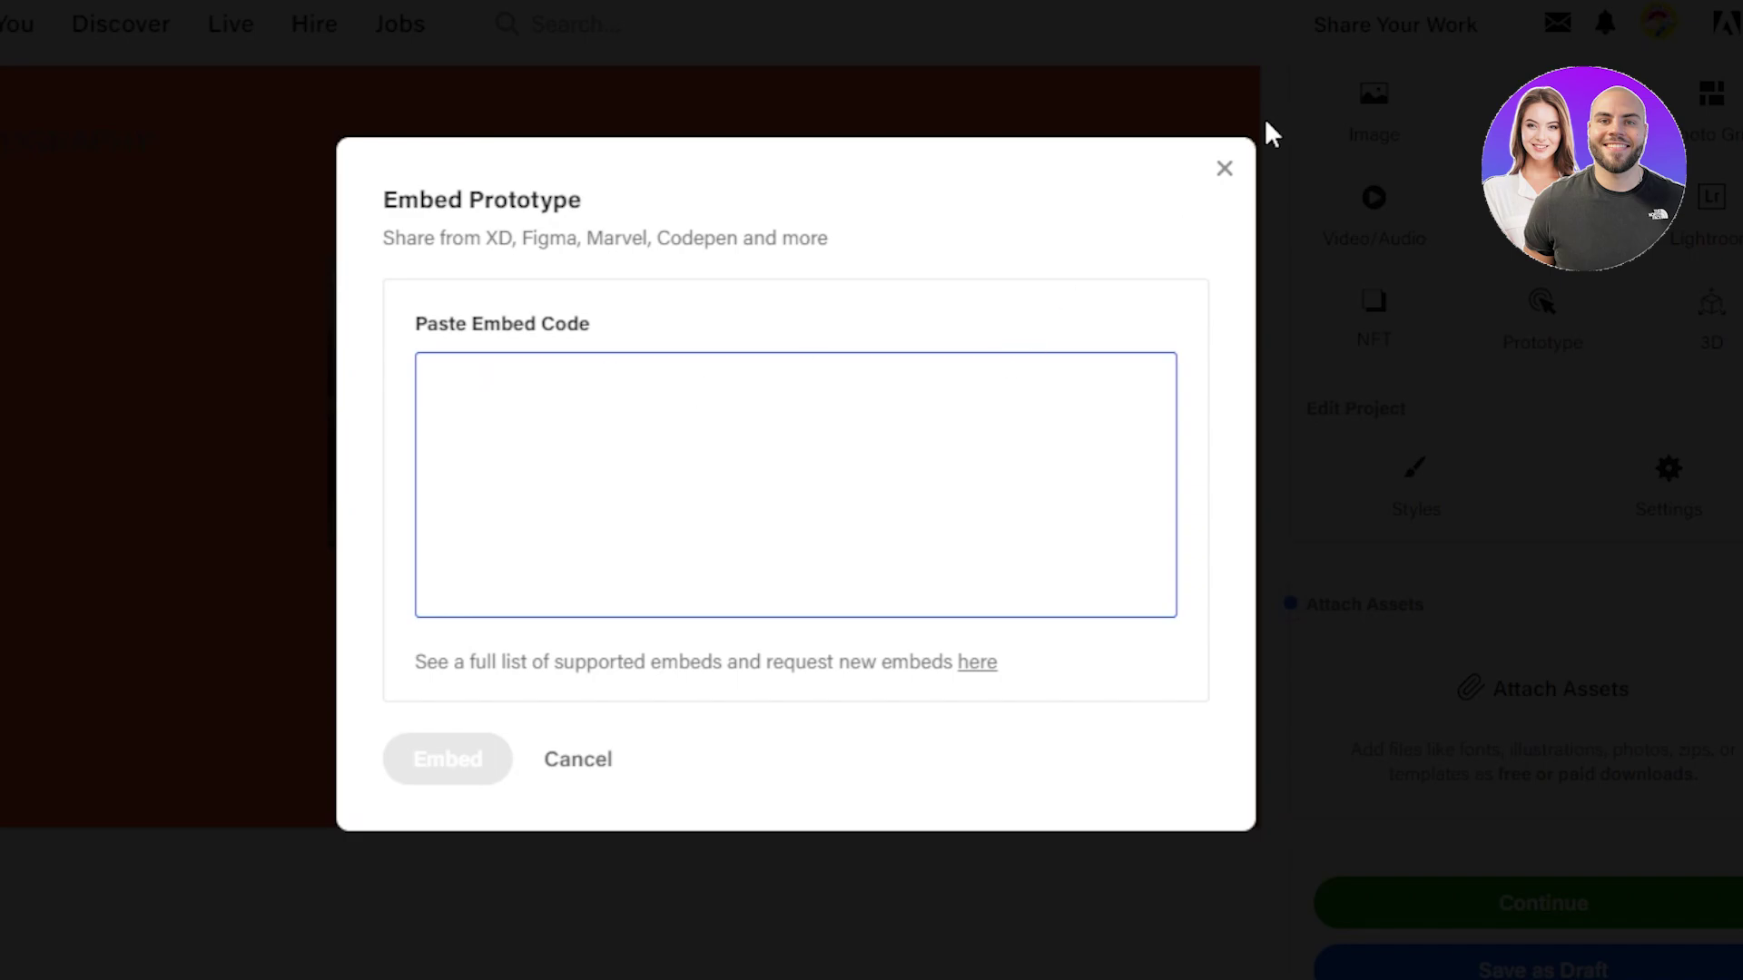
{"action": "left_click", "coordinate": [1223, 171]}
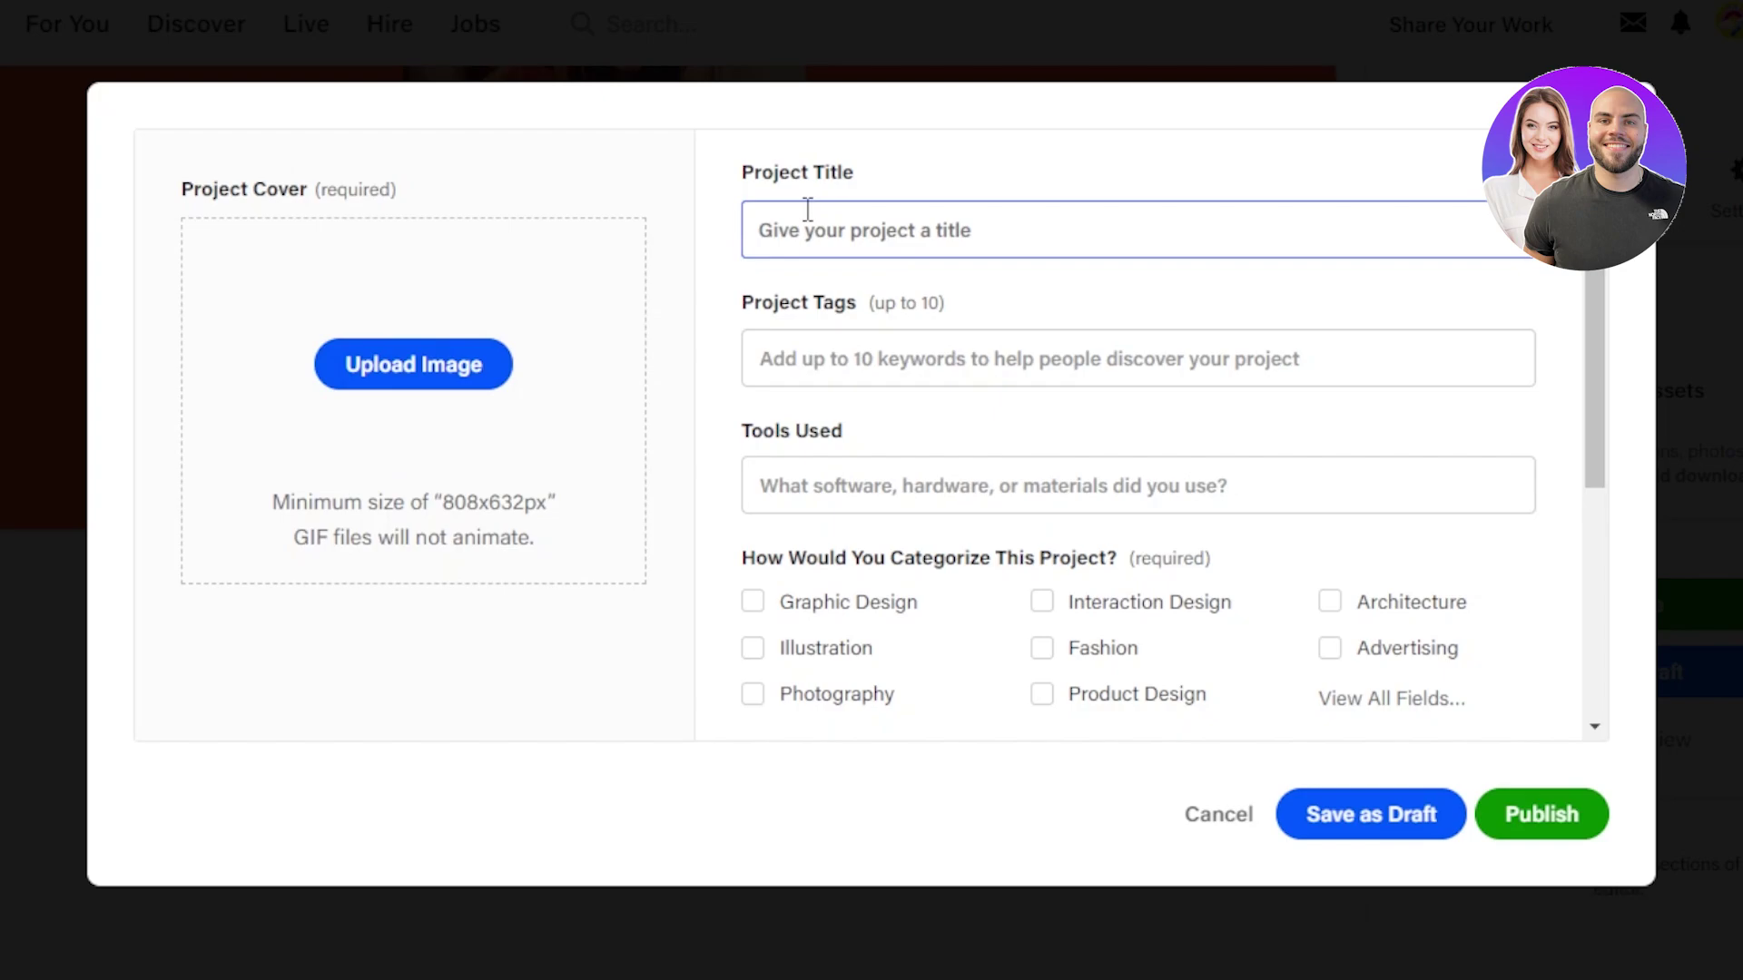
Title the project TEST and go through the project tags and tools used fields, leaving them empty
{"action": "type", "text": "TEST"}
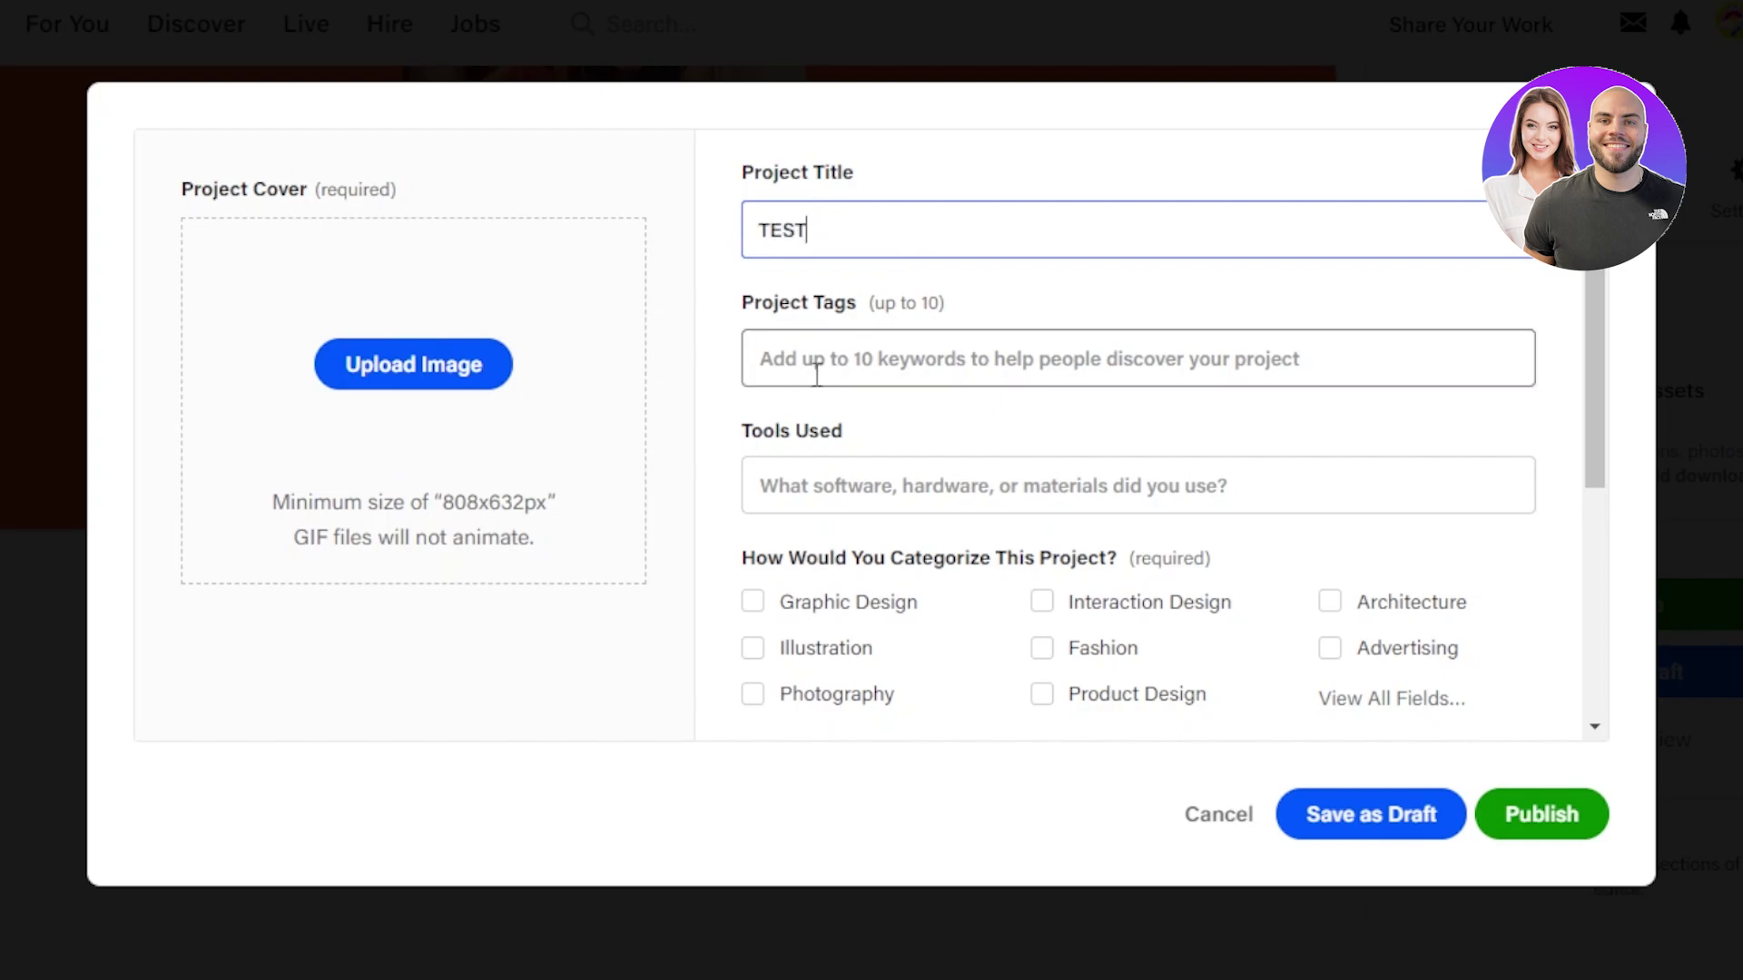
{"action": "left_click", "coordinate": [816, 358]}
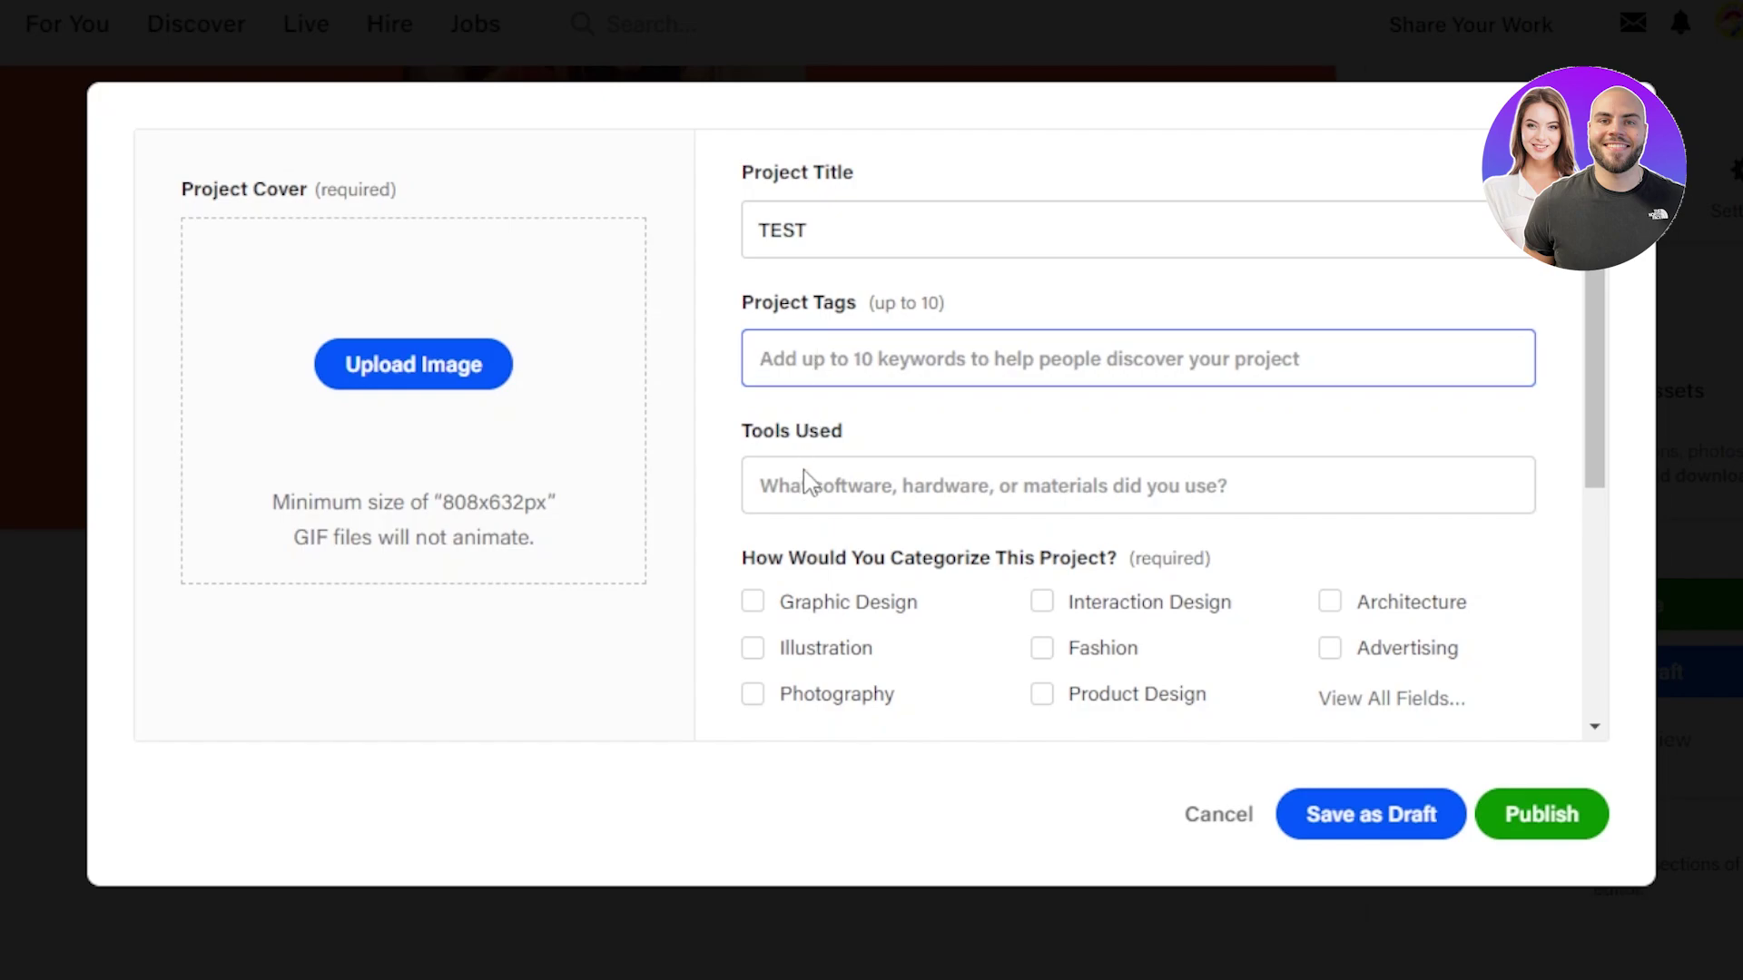
{"action": "left_click", "coordinate": [805, 494]}
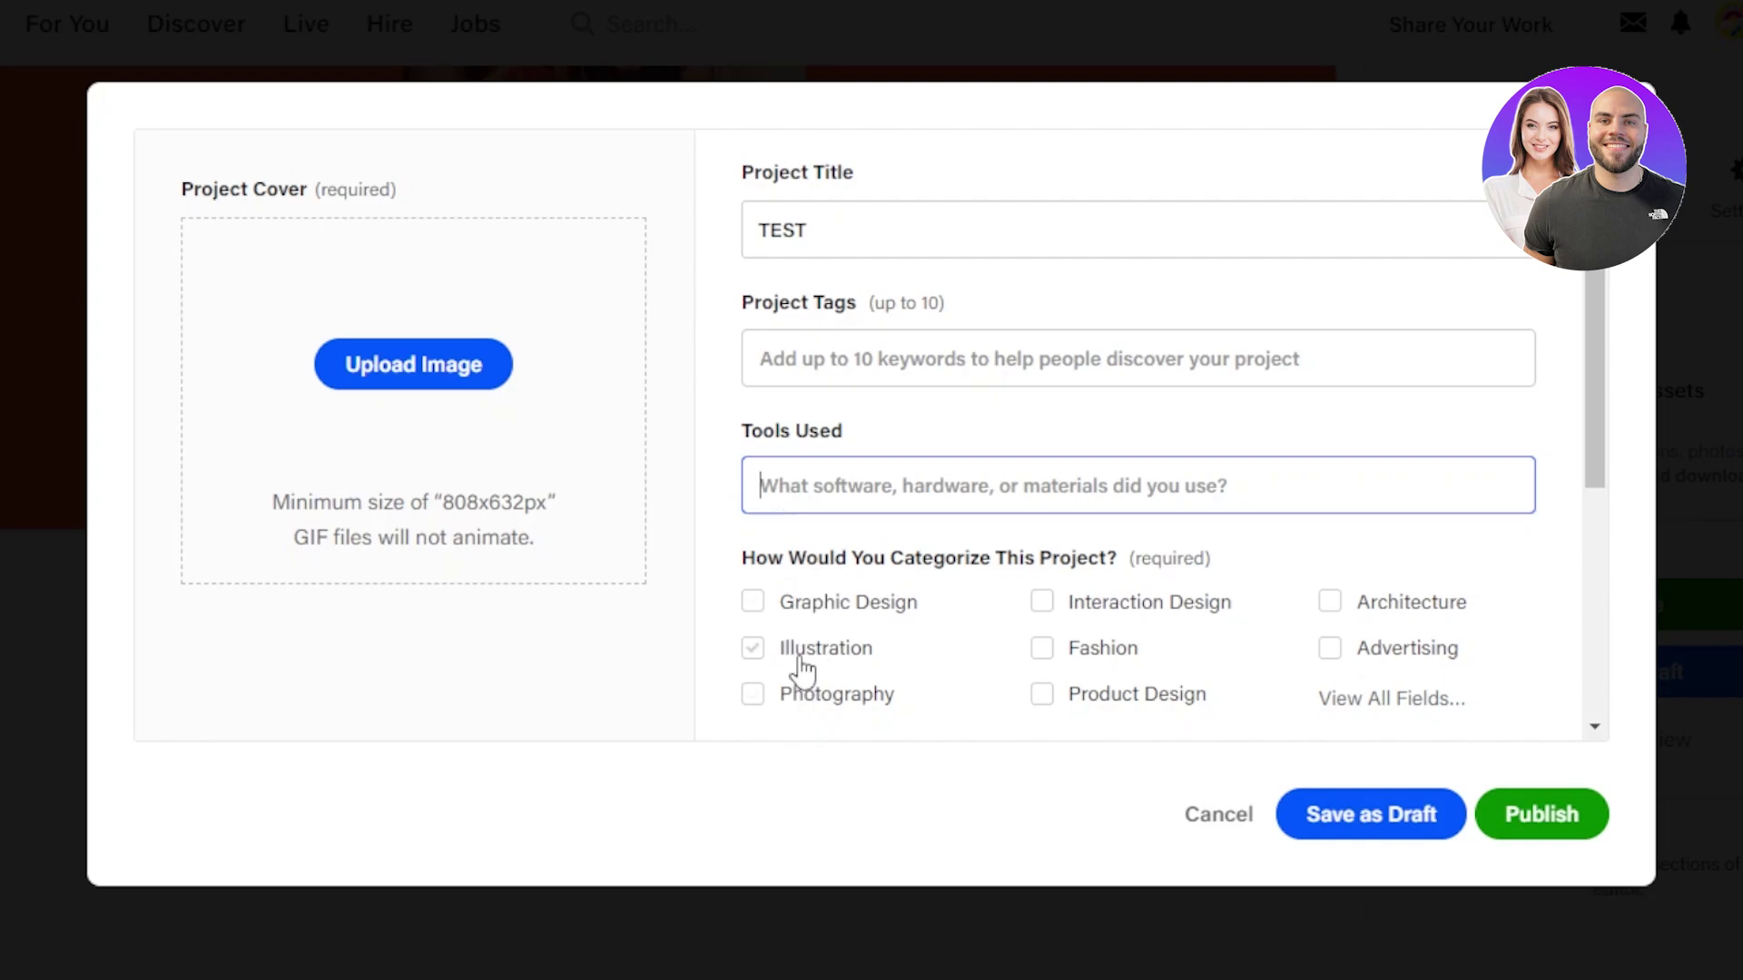
Categorize the project as Photography and view the Behance Visibility options, keeping Everyone selected
{"action": "left_click", "coordinate": [756, 697]}
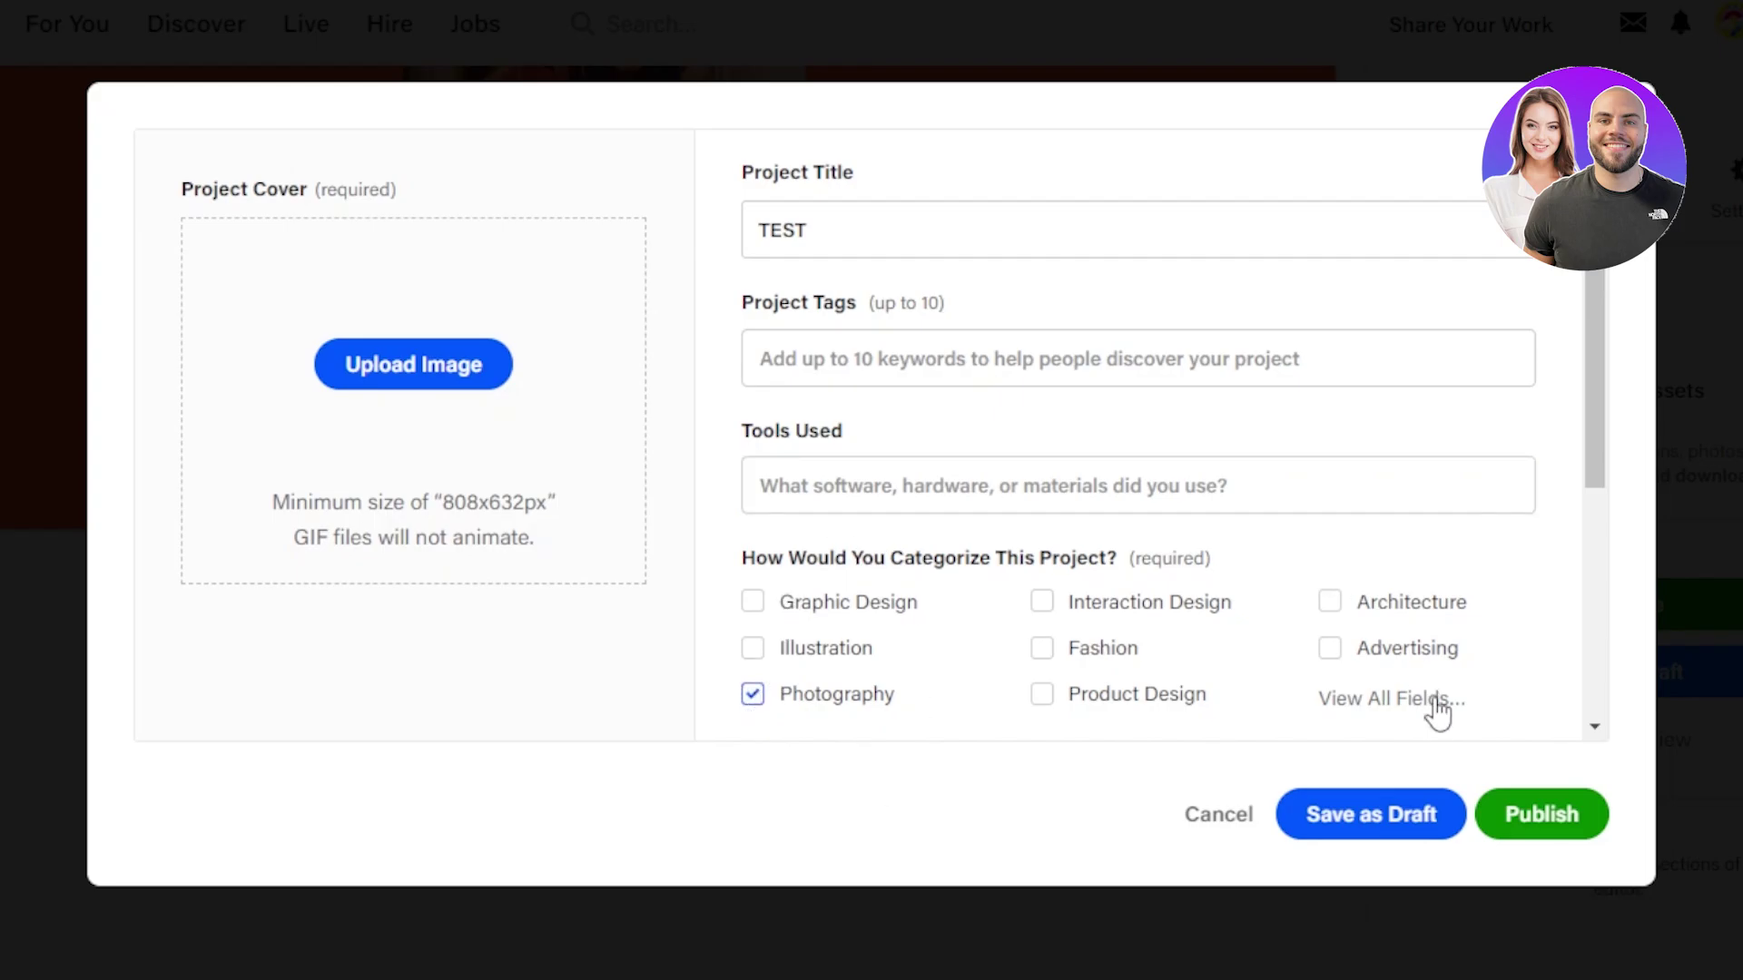
{"action": "scroll", "coordinate": [790, 327], "scroll_direction": "down", "scroll_amount": 5}
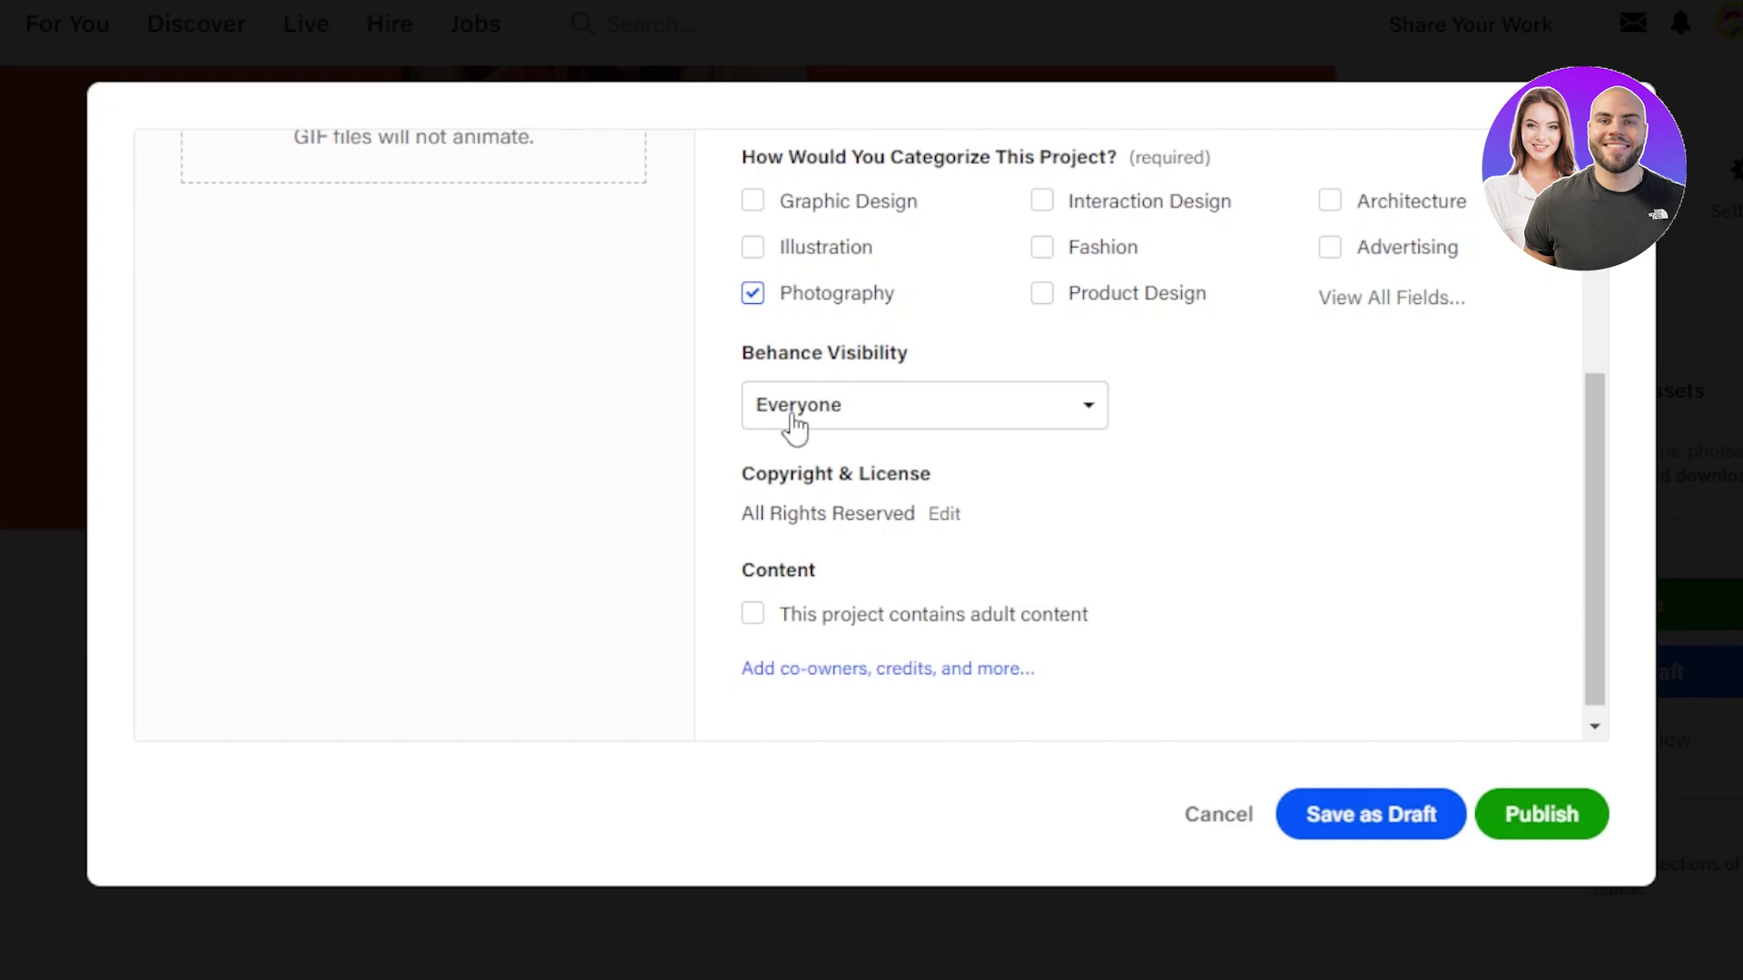
{"action": "left_click", "coordinate": [814, 409]}
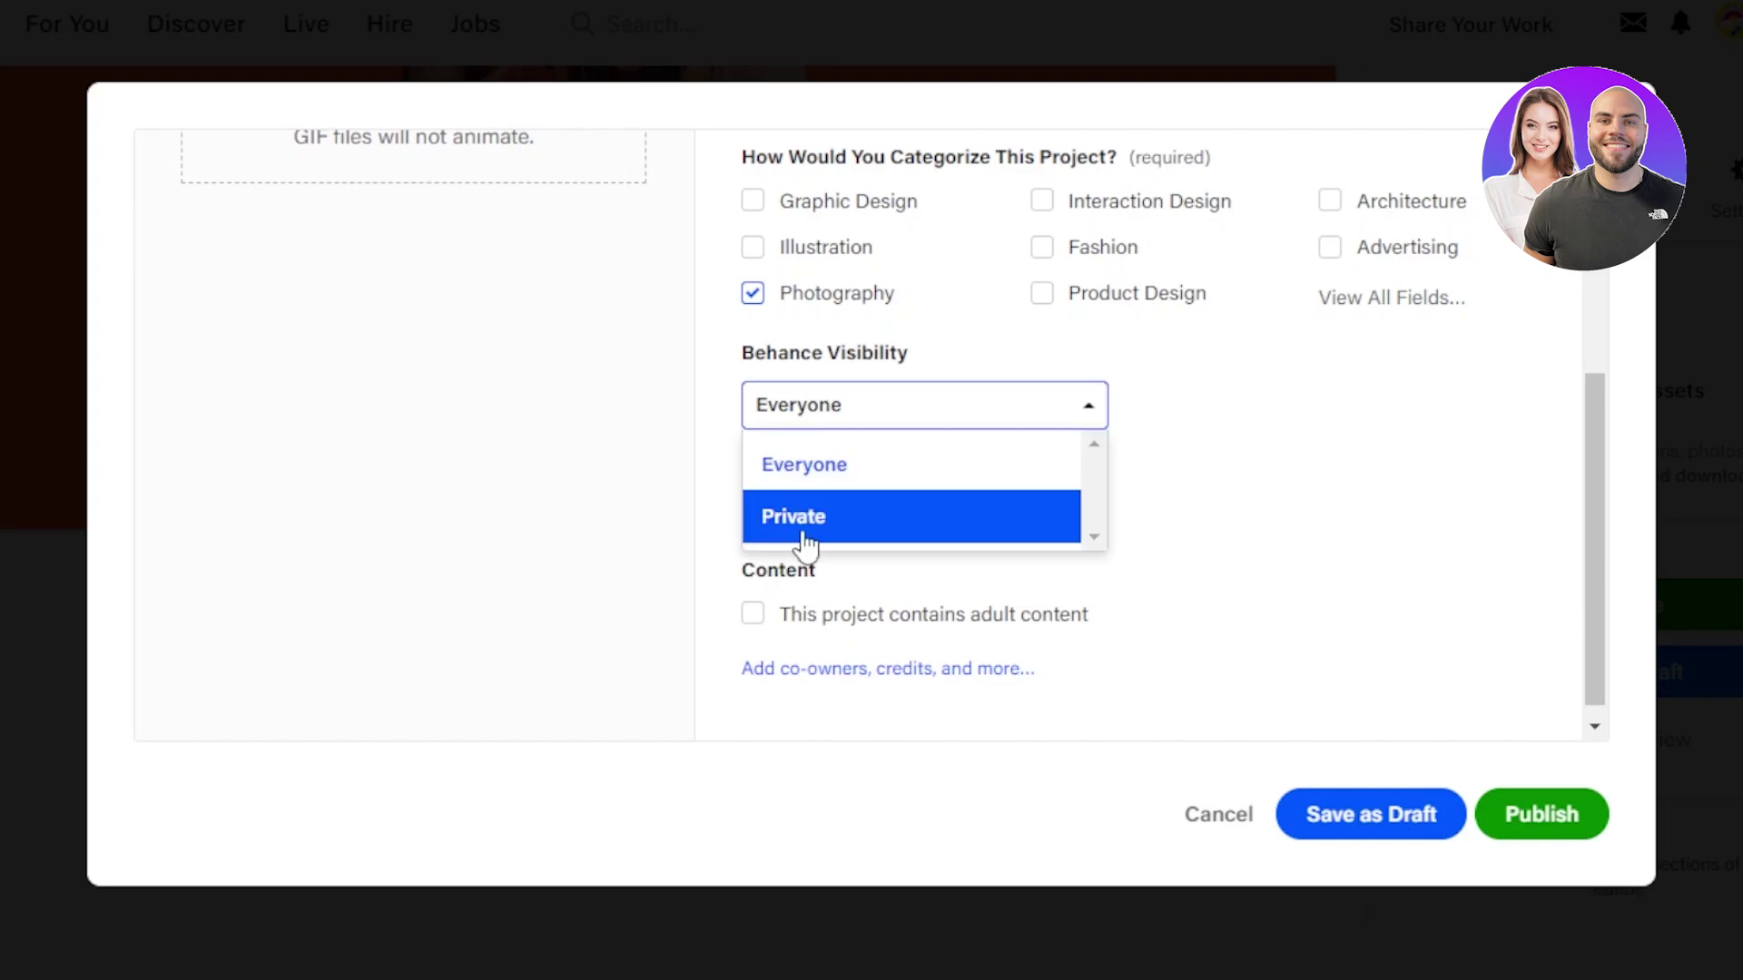
{"action": "left_click", "coordinate": [1218, 348]}
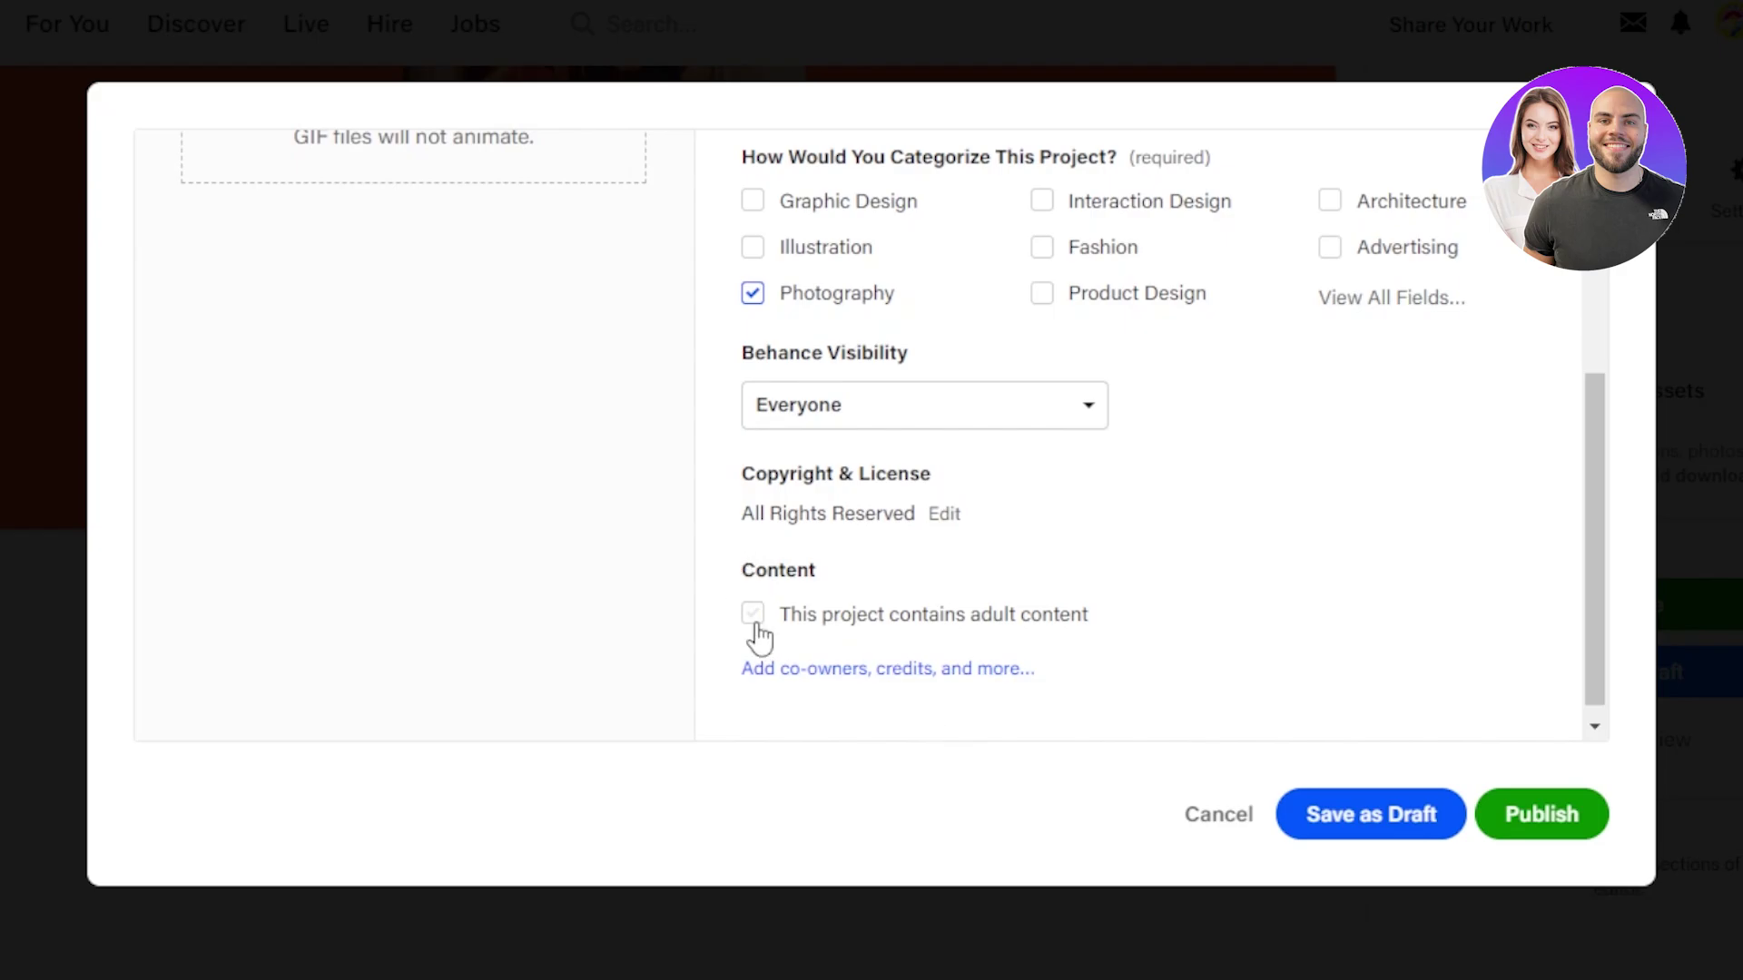
Review the remaining publishing details, then cancel the publishing form without publishing and return to the start of the project
{"action": "scroll", "coordinate": [1588, 454], "scroll_direction": "up", "scroll_amount": 3}
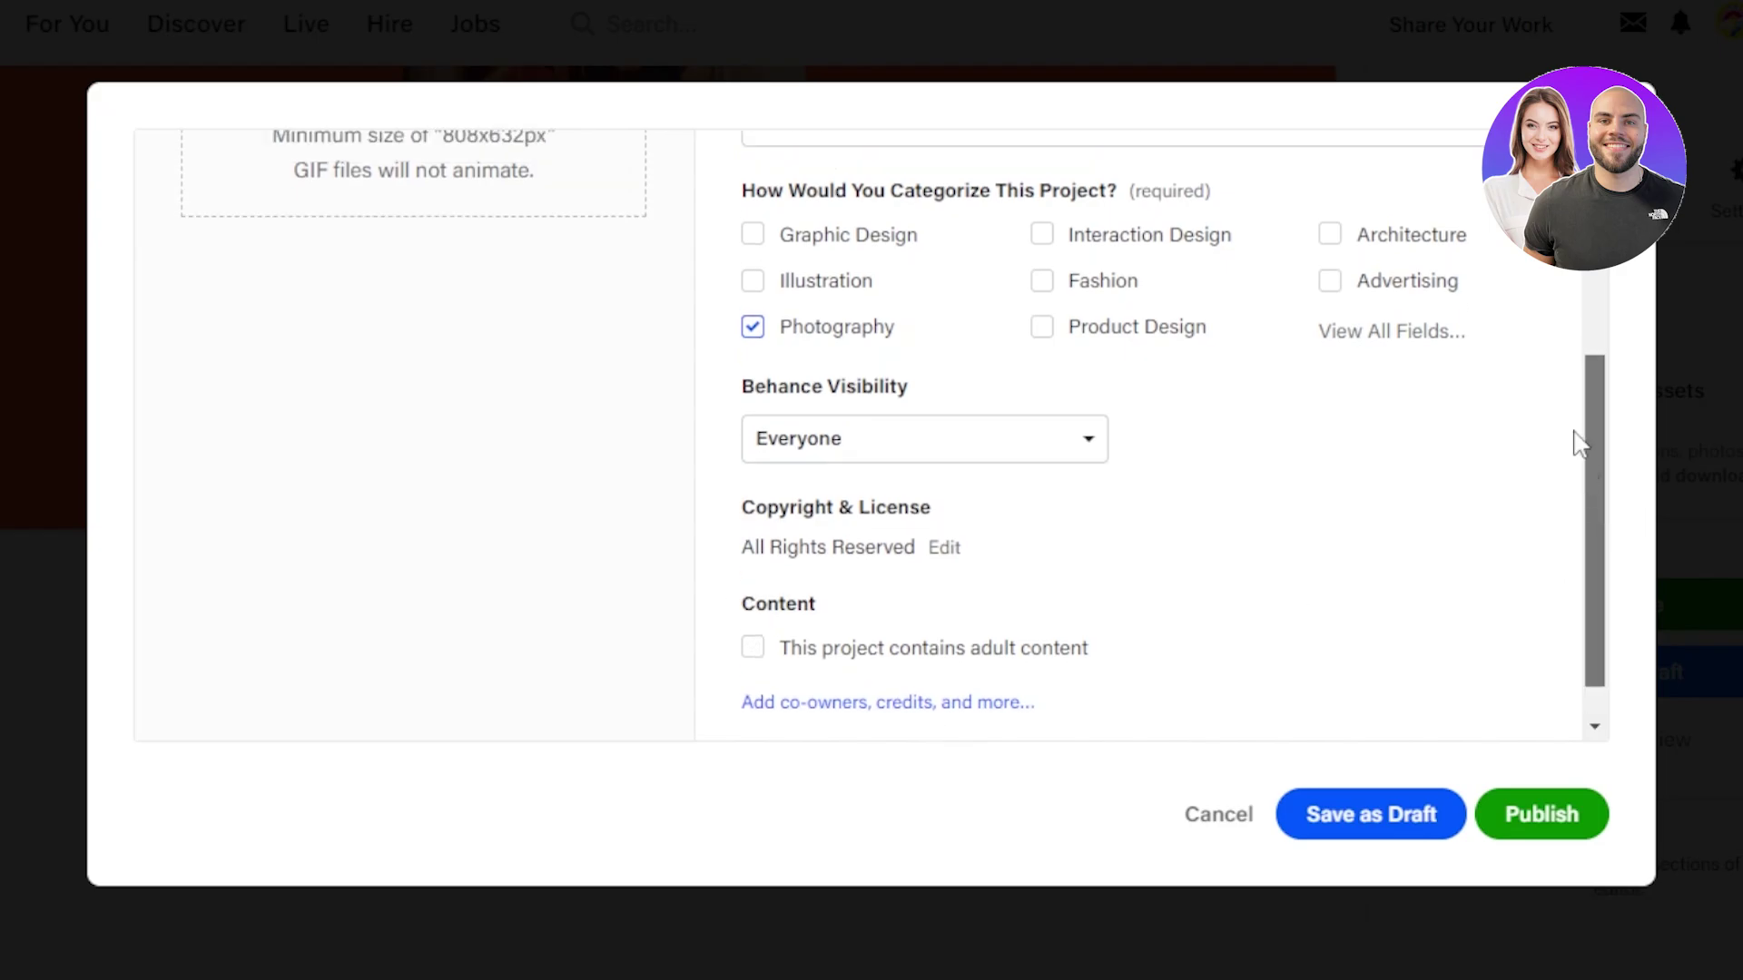
{"action": "scroll", "coordinate": [1603, 547], "scroll_direction": "down", "scroll_amount": 3}
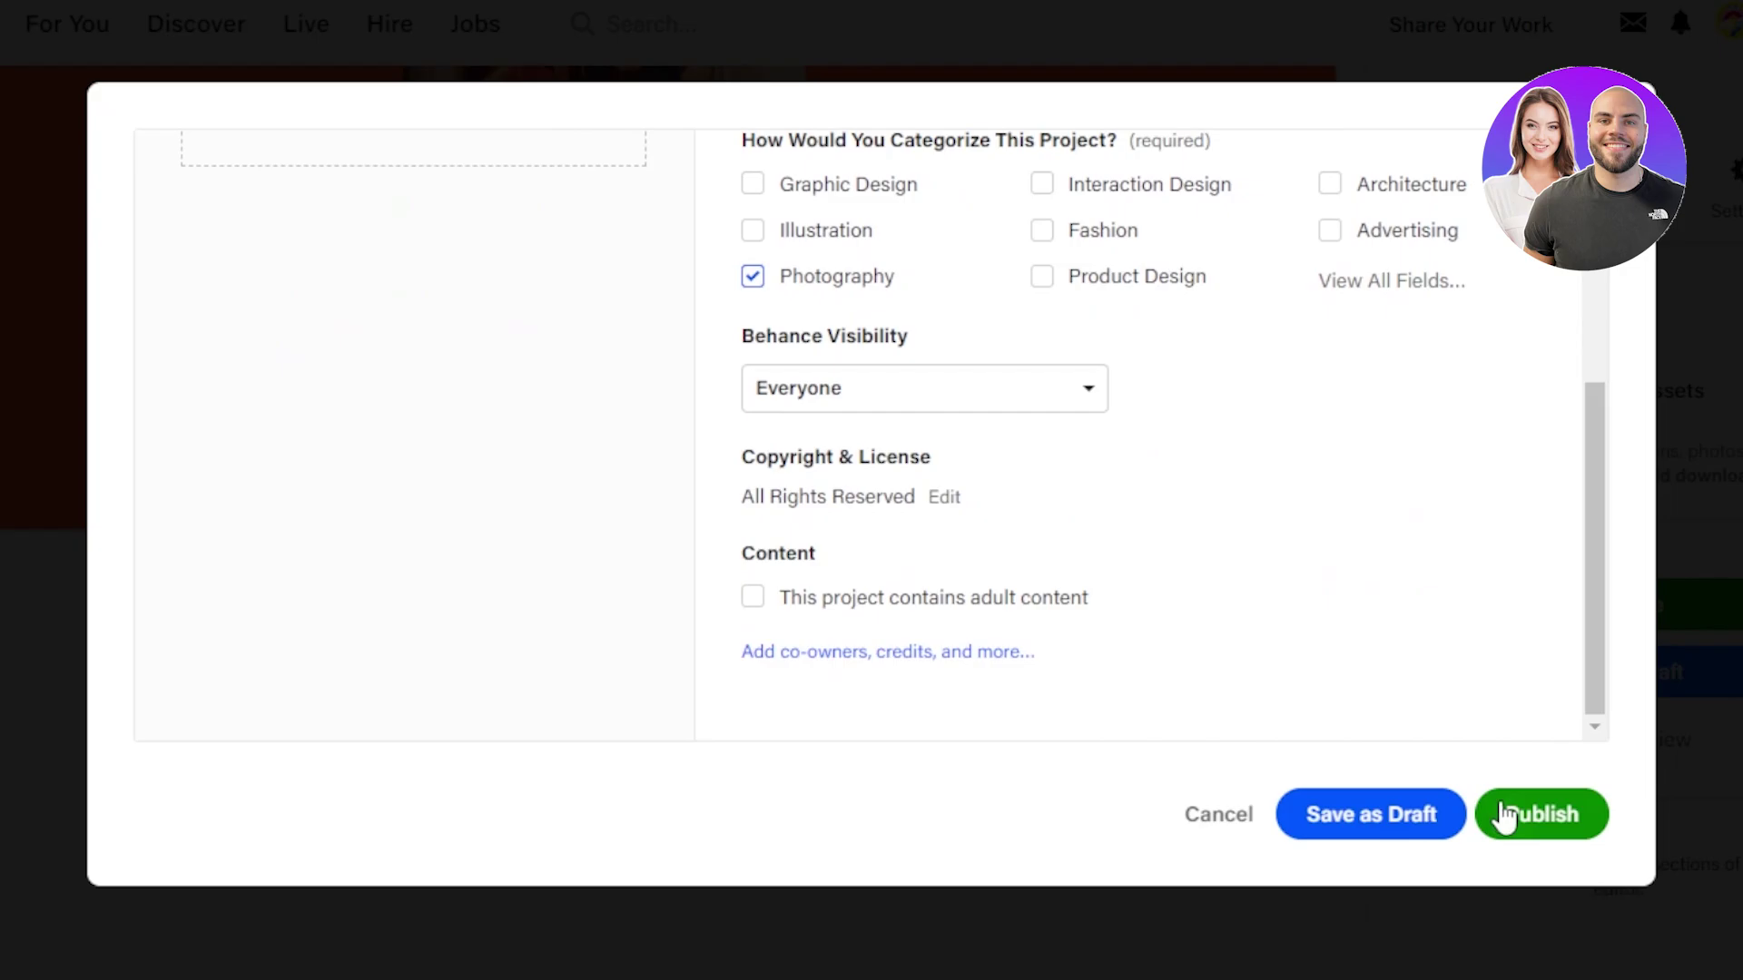
{"action": "scroll", "coordinate": [1595, 521], "scroll_direction": "up", "scroll_amount": 5}
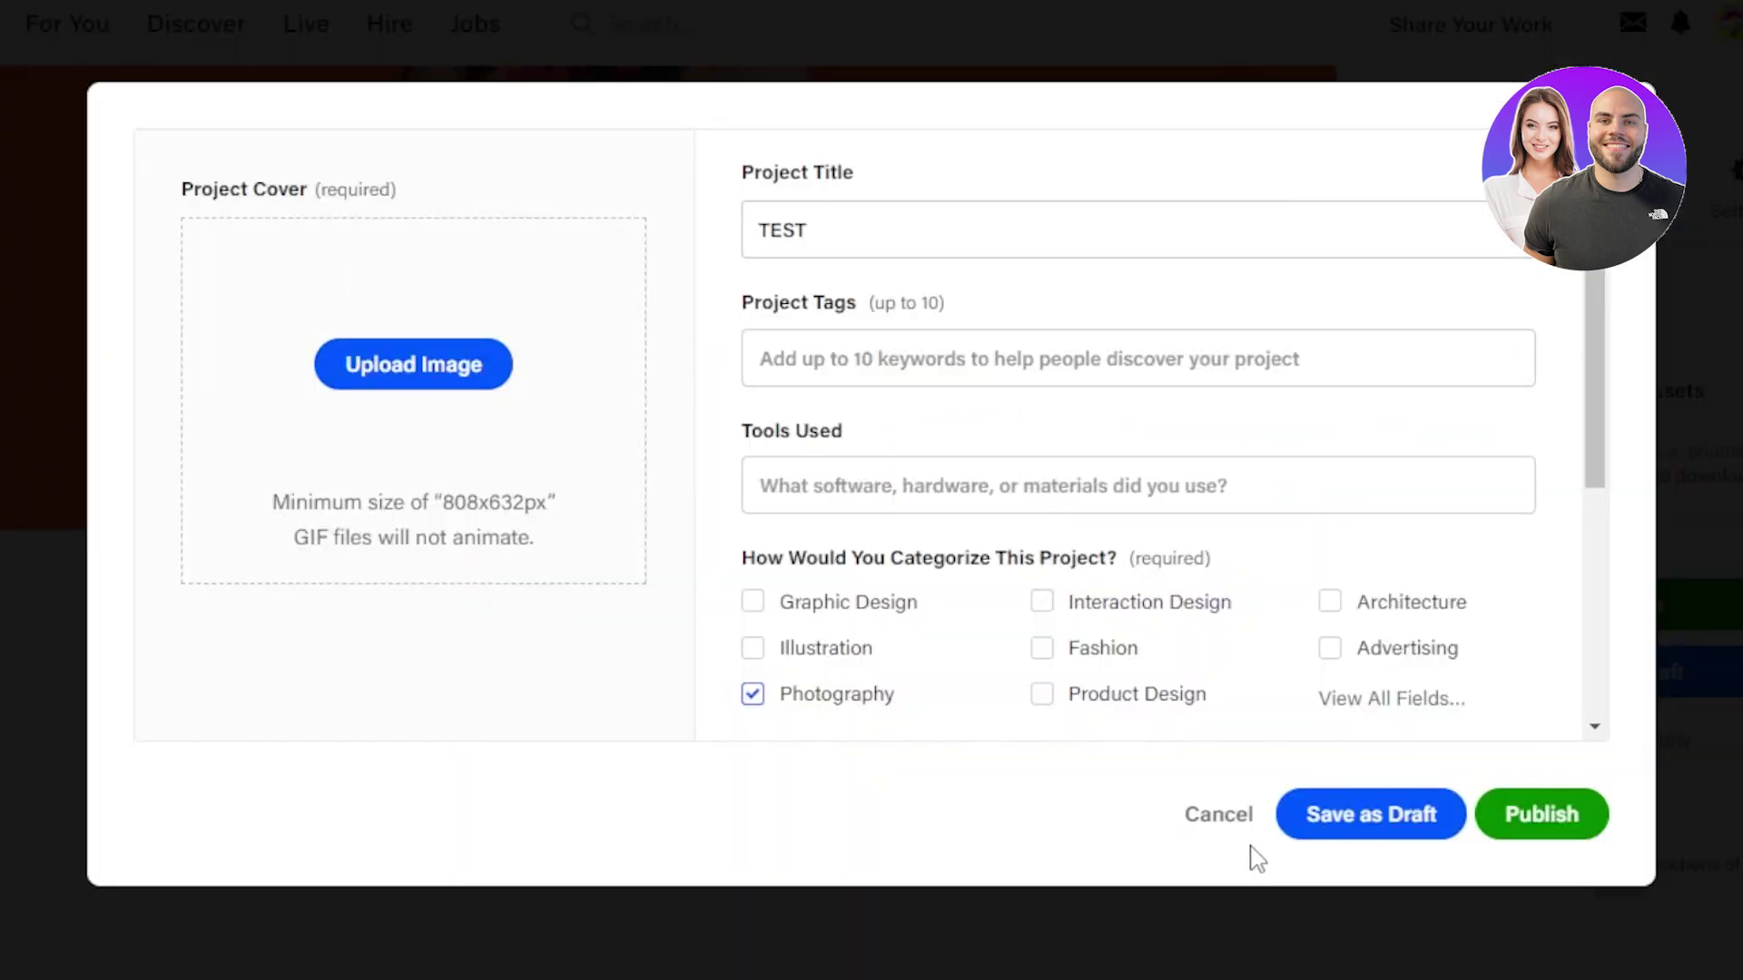
{"action": "left_click", "coordinate": [1226, 821]}
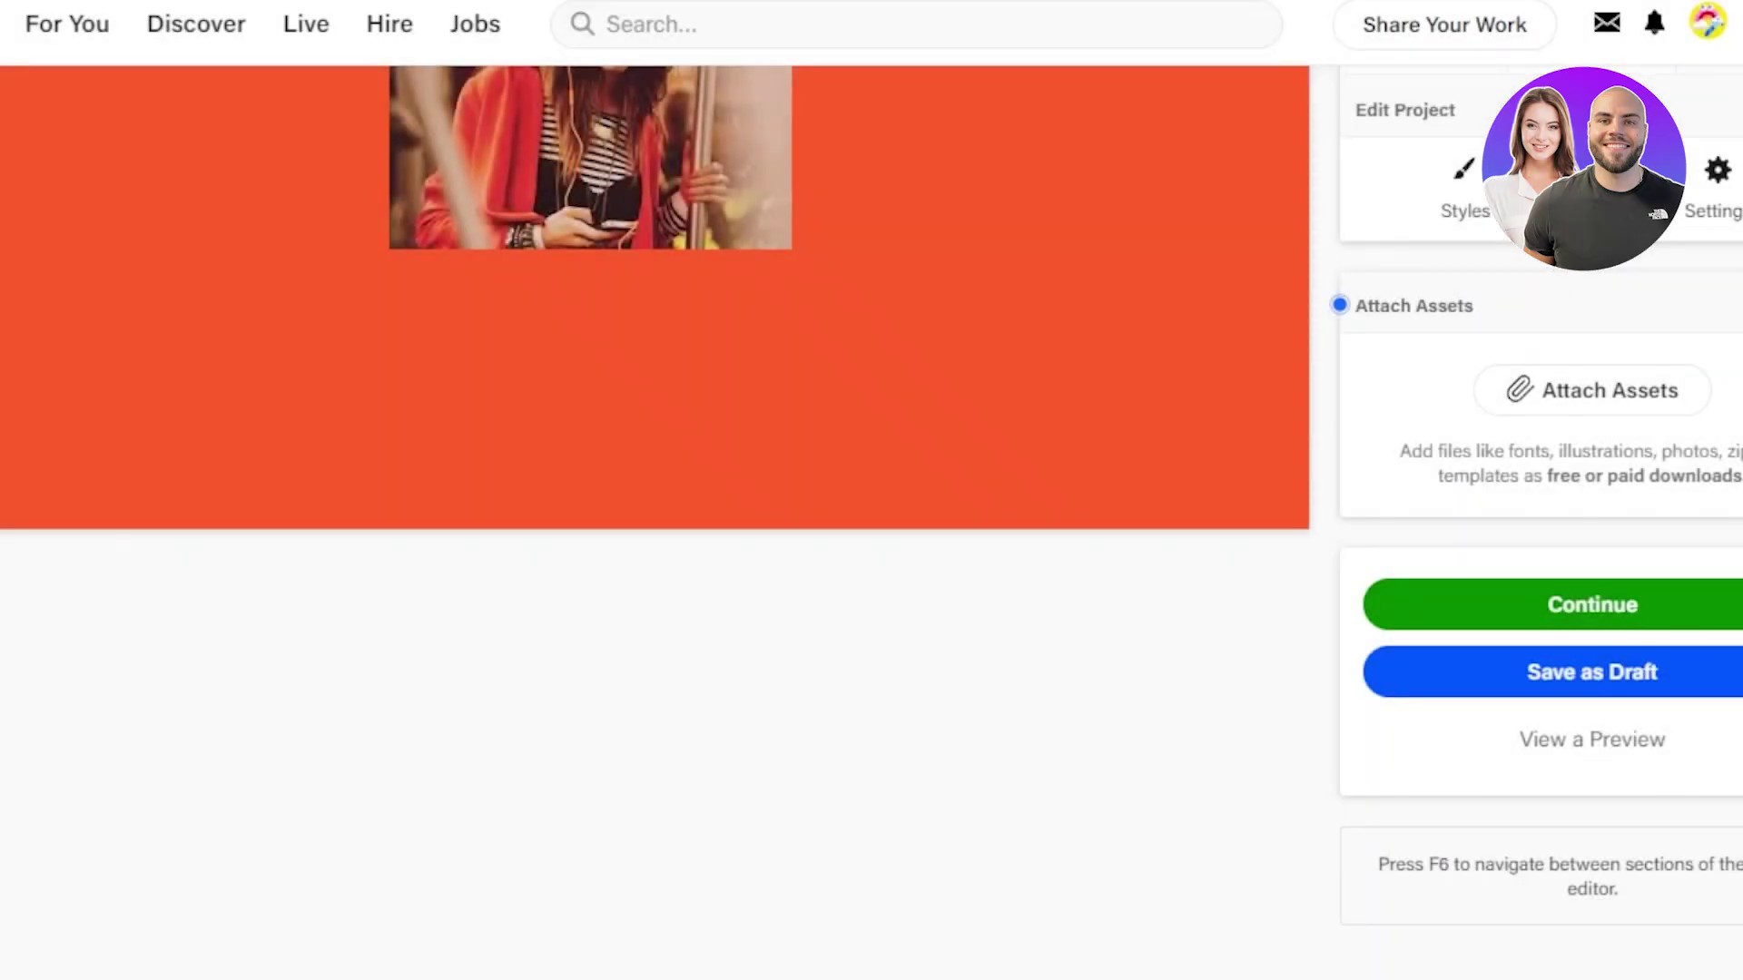
{"action": "scroll", "coordinate": [654, 454], "scroll_direction": "up", "scroll_amount": 5}
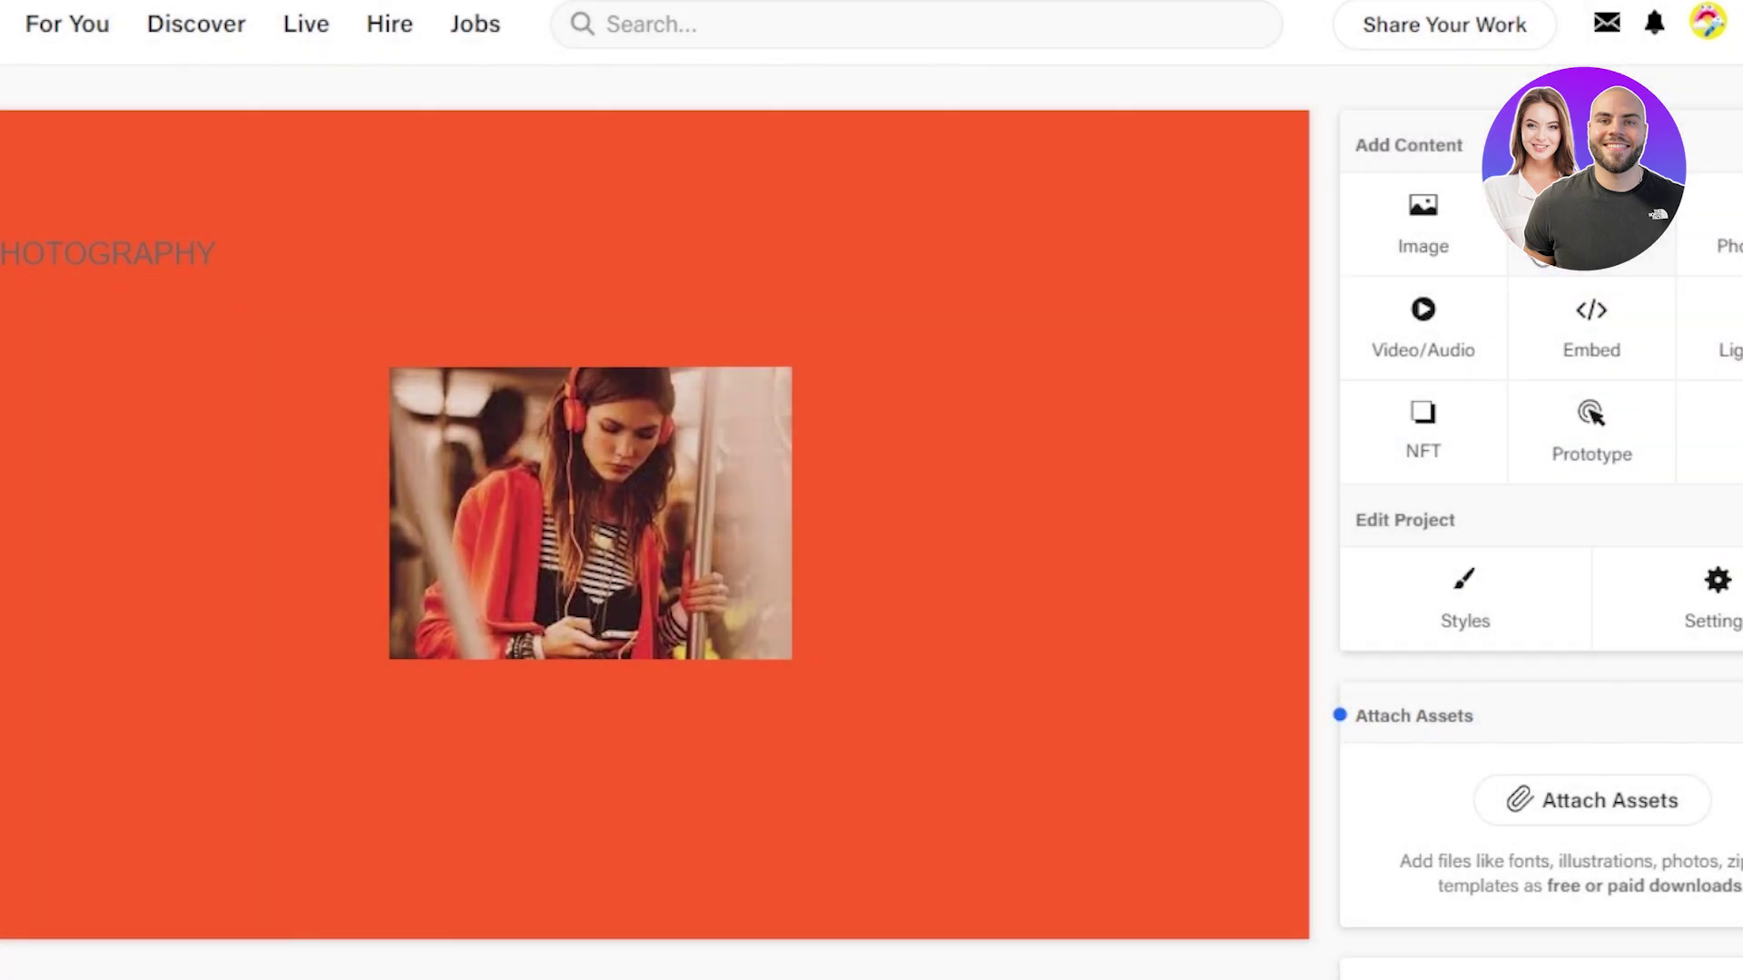
{"action": "left_click", "coordinate": [1403, 20]}
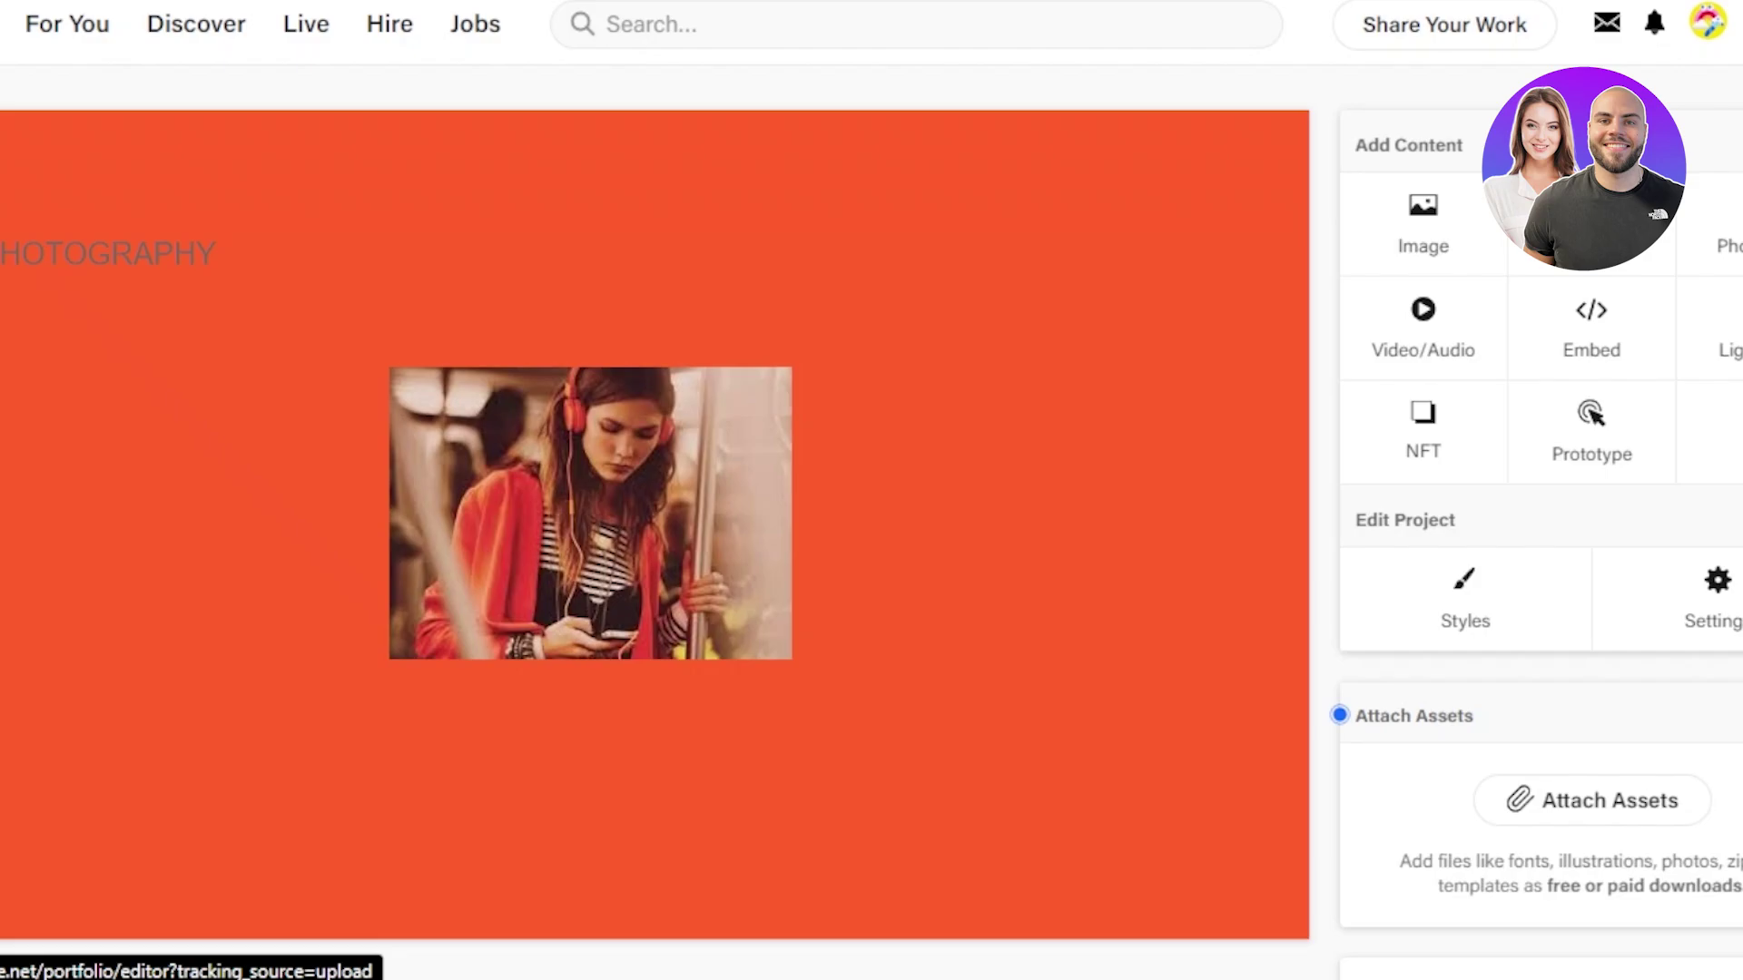
Look over the PHOTOGRAPHY project search page and clear the search term
{"action": "scroll", "coordinate": [653, 509], "scroll_direction": "down", "scroll_amount": 5}
{"action": "scroll", "coordinate": [653, 508], "scroll_direction": "up", "scroll_amount": 5}
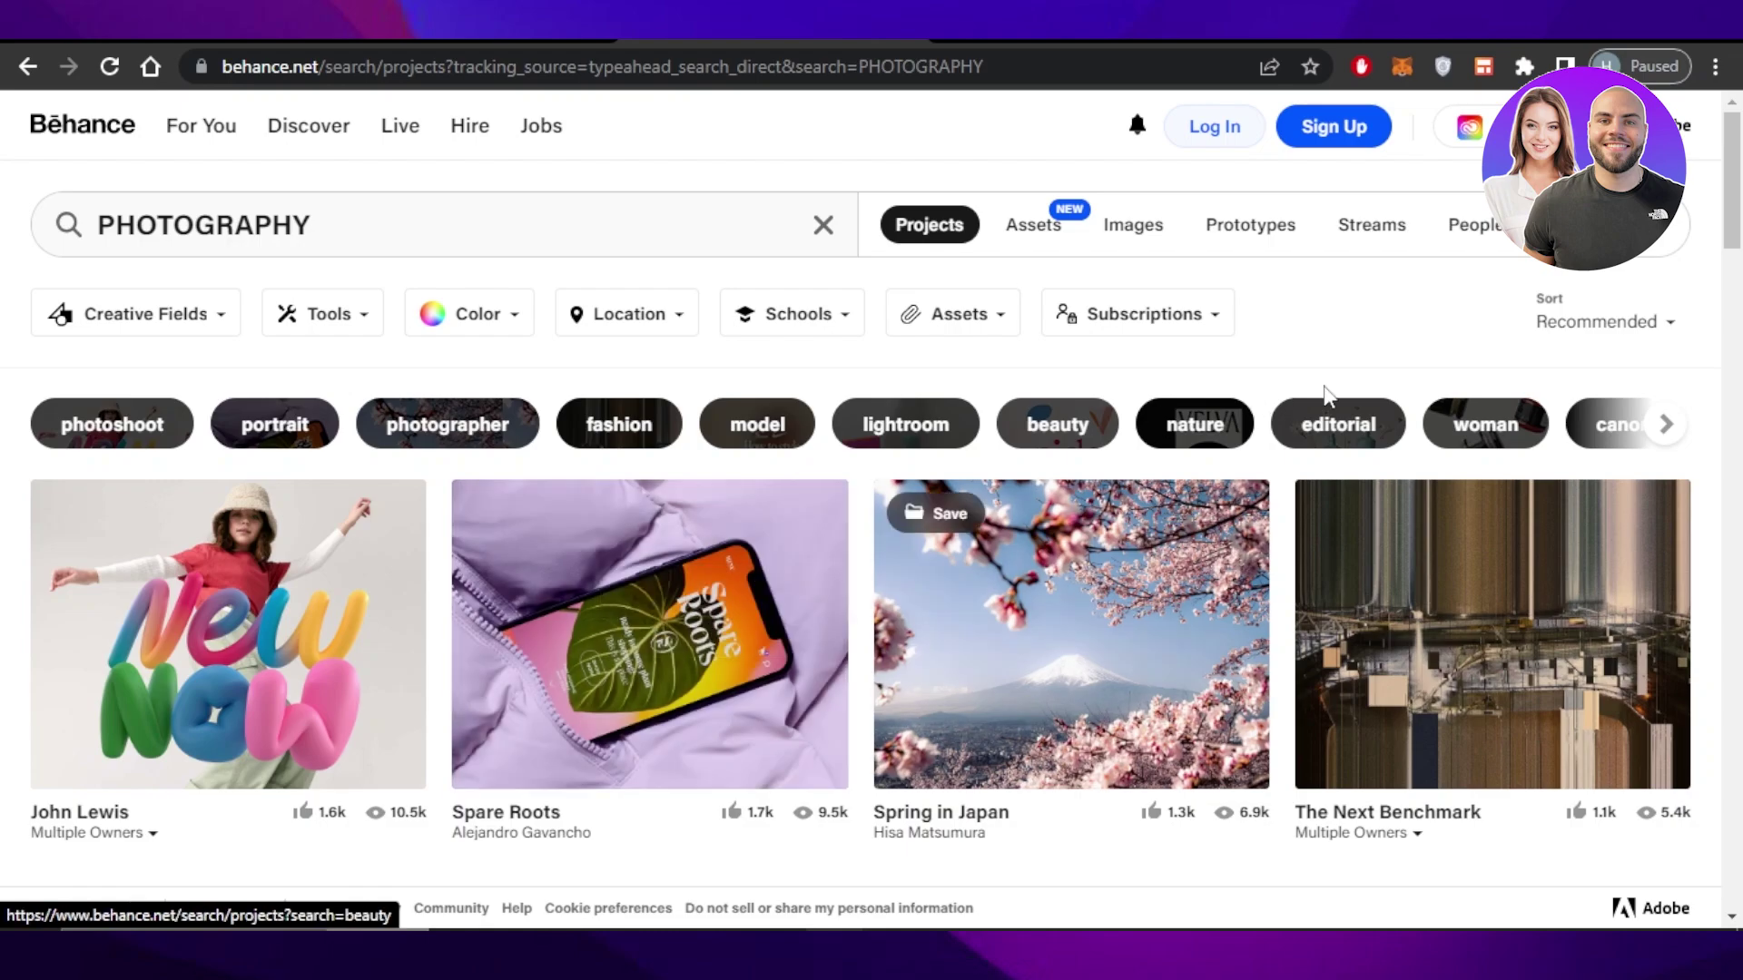
{"action": "mouse_move", "coordinate": [1734, 117]}
{"action": "left_mouse_down"}
{"action": "mouse_move", "coordinate": [1738, 431]}
{"action": "mouse_move", "coordinate": [1735, 116]}
{"action": "left_mouse_up"}
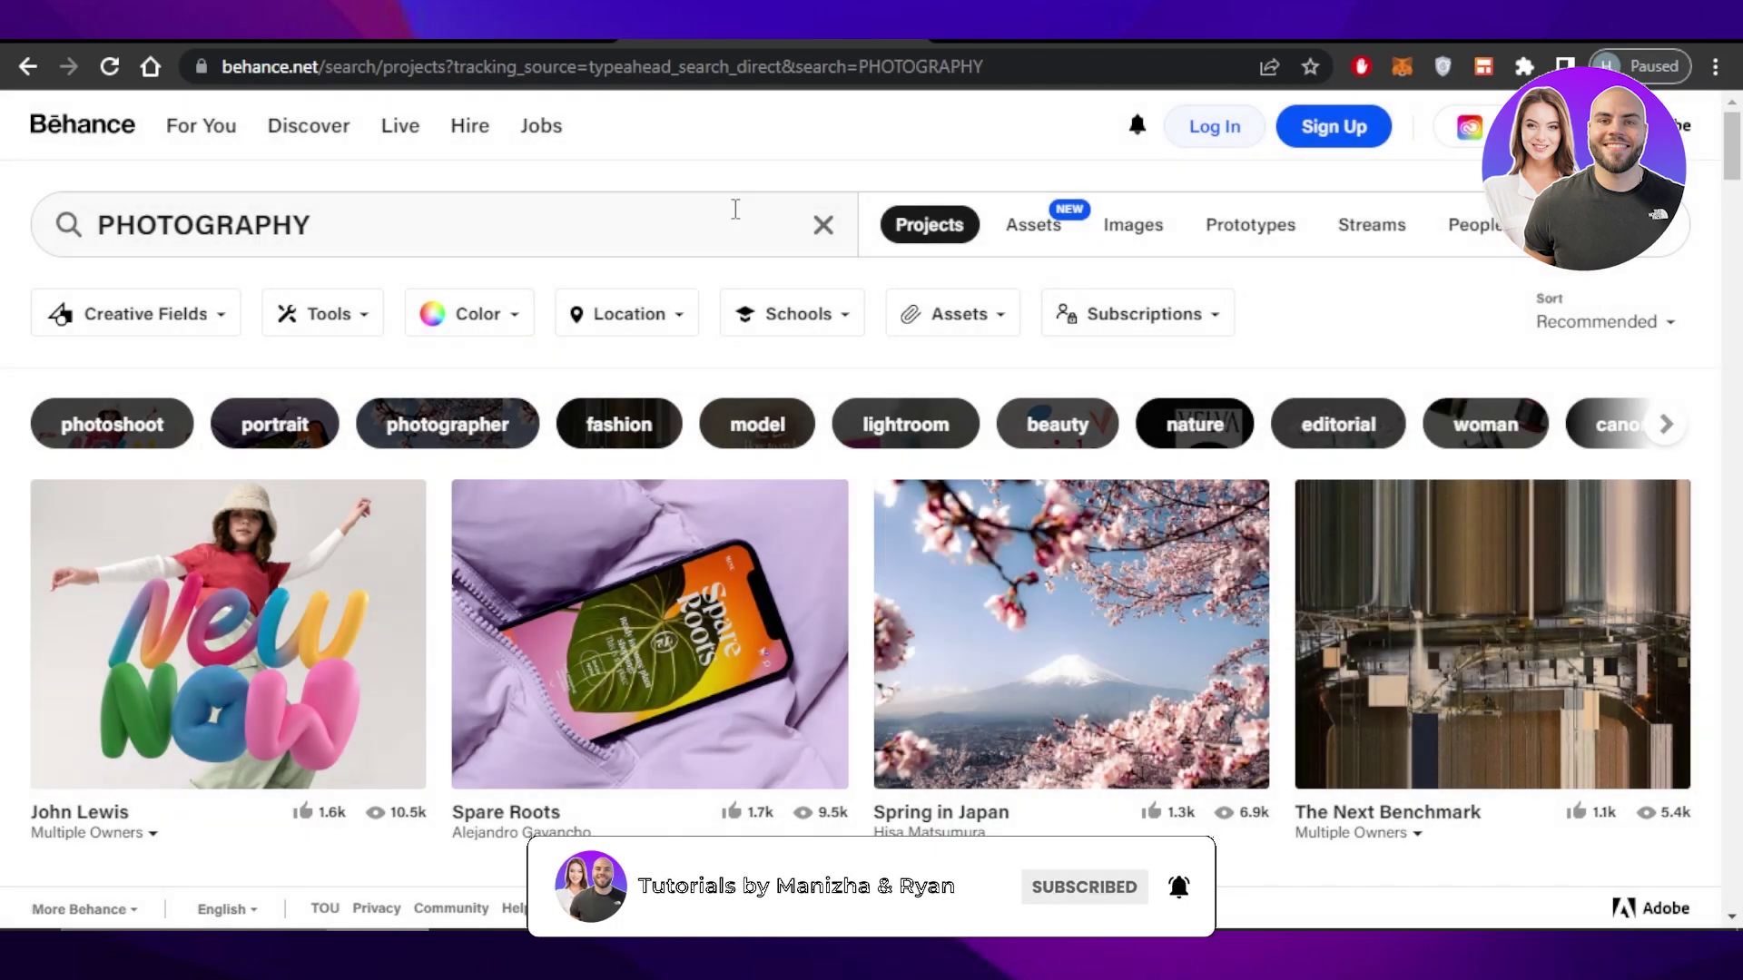
{"action": "left_click", "coordinate": [823, 225]}
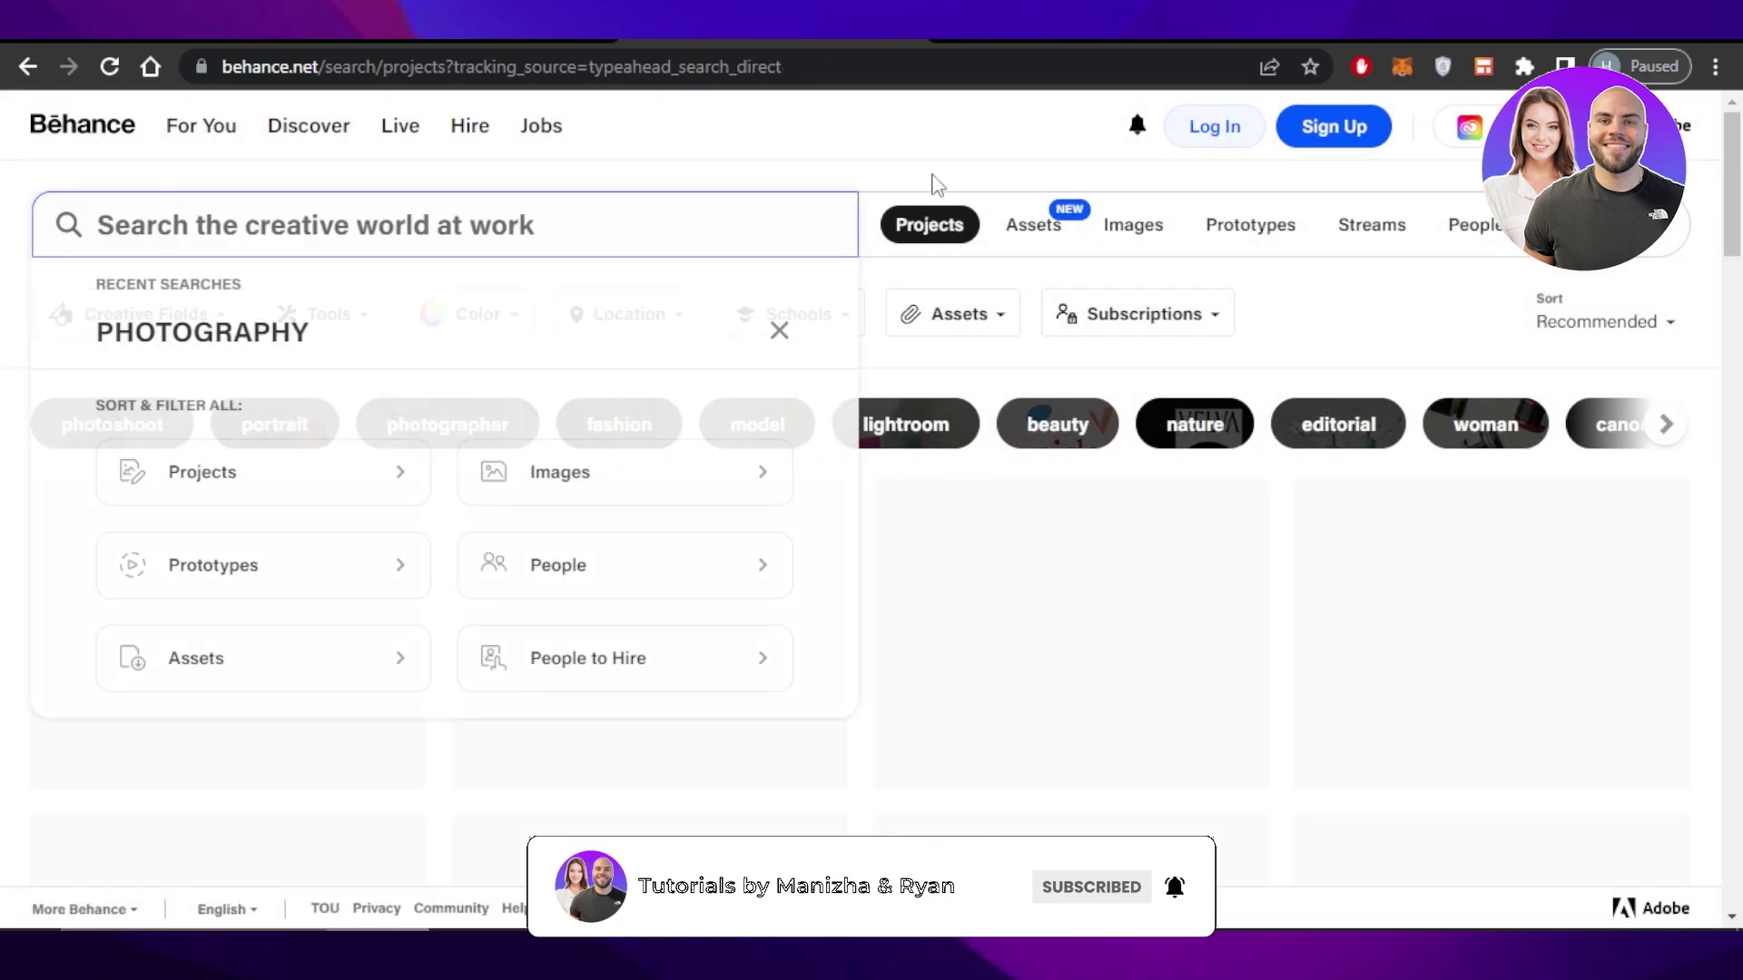